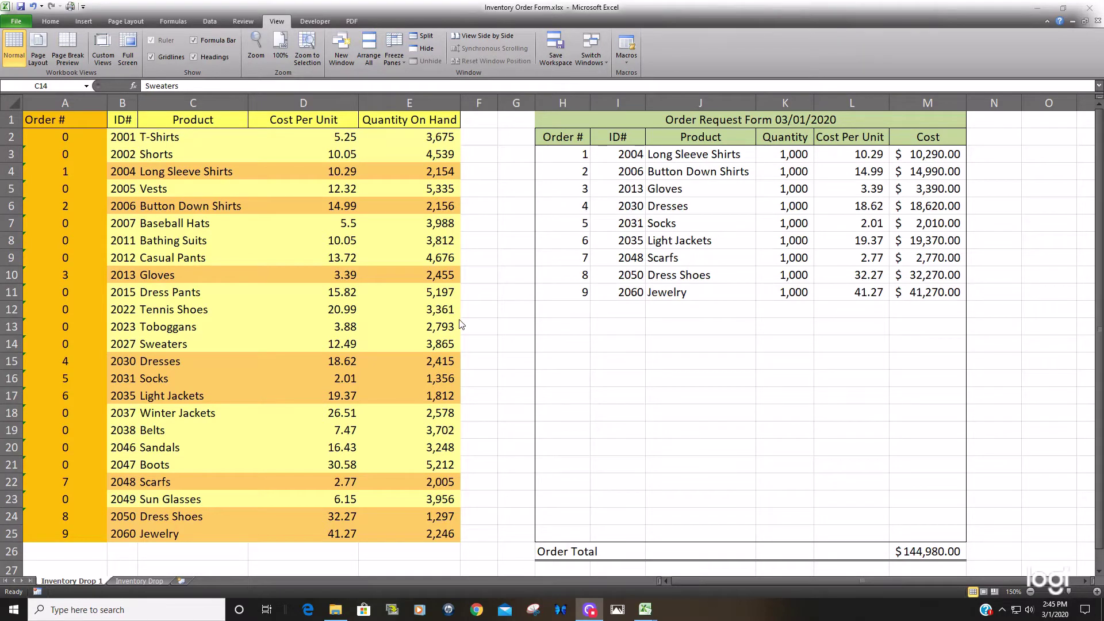
# Step: Examine the Order # formula in A2 and compare the inventory table's quantities on hand with their order numbers
pyautogui.doubleClick(68, 138)
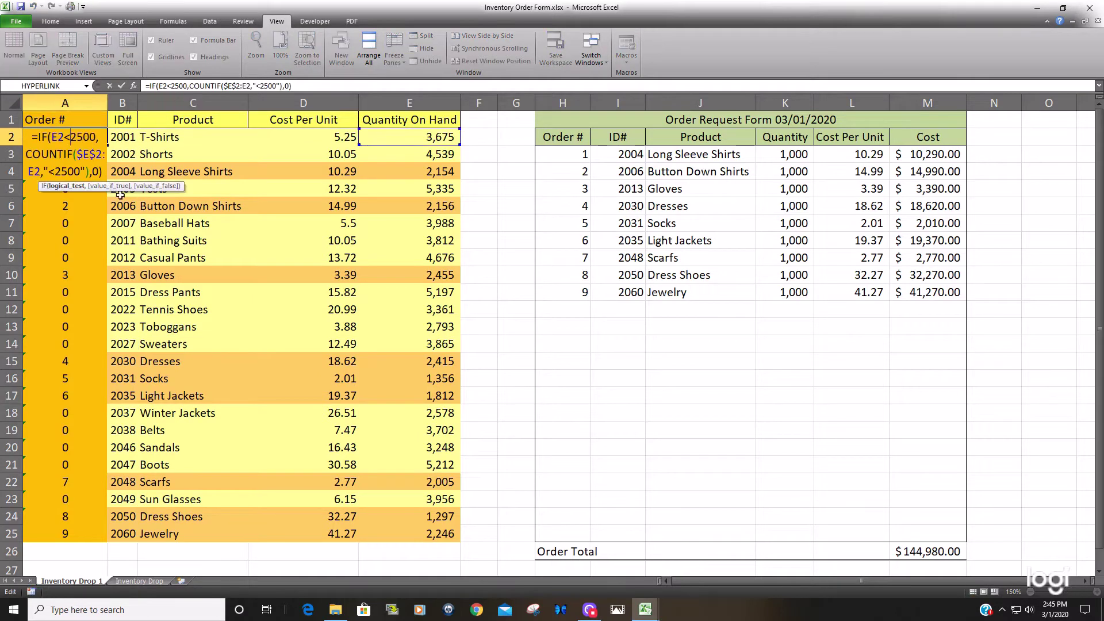
pyautogui.press('Escape')
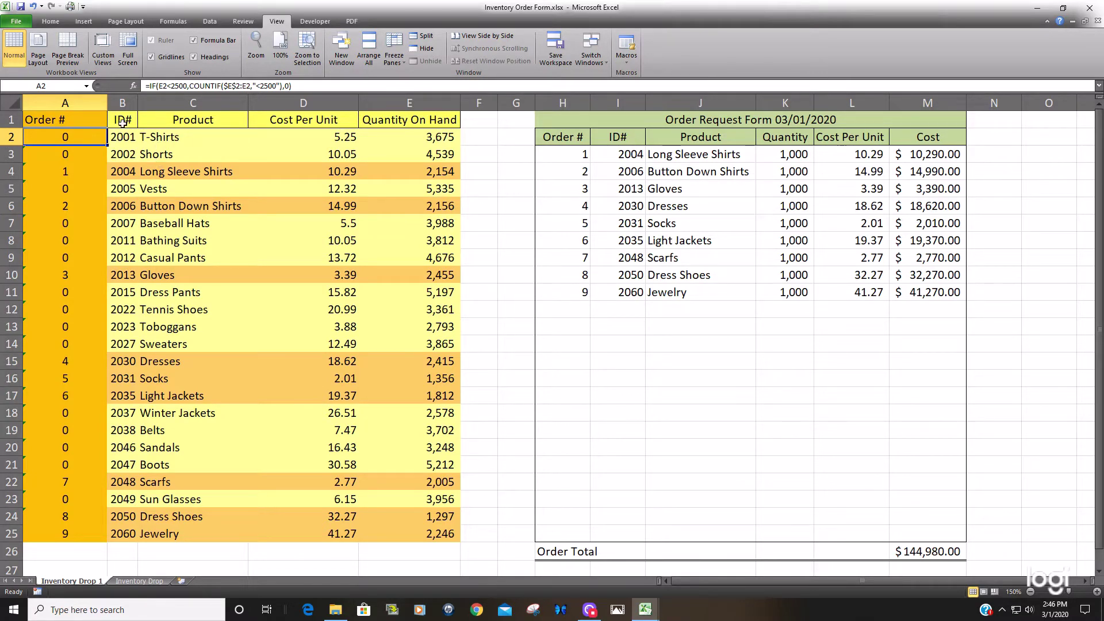
pyautogui.moveTo(121, 121); pyautogui.dragTo(442, 536)
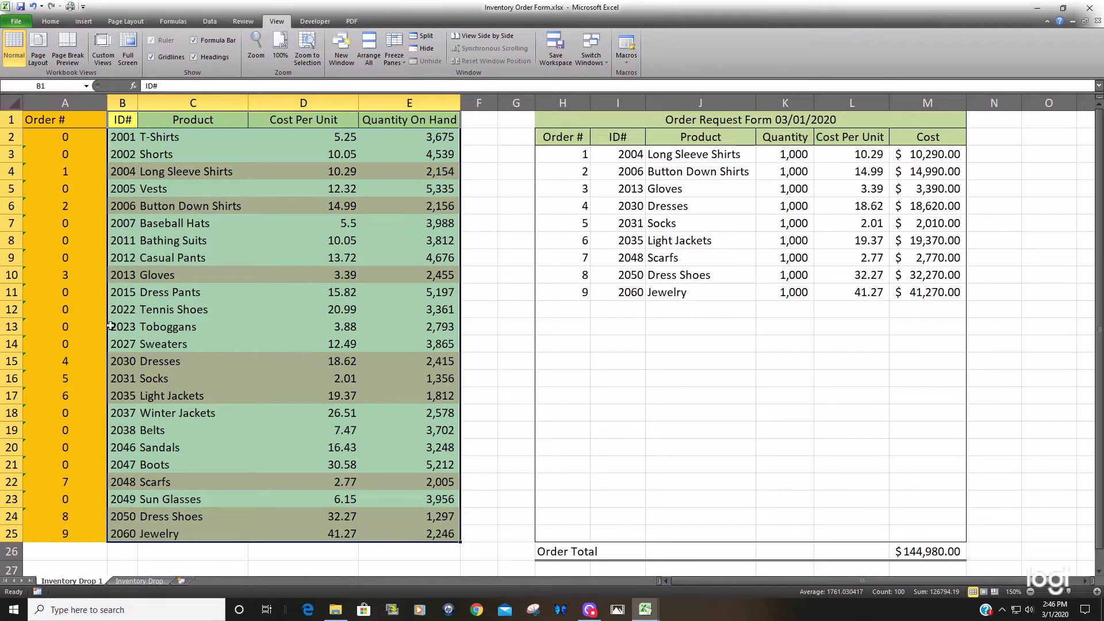
pyautogui.click(327, 176)
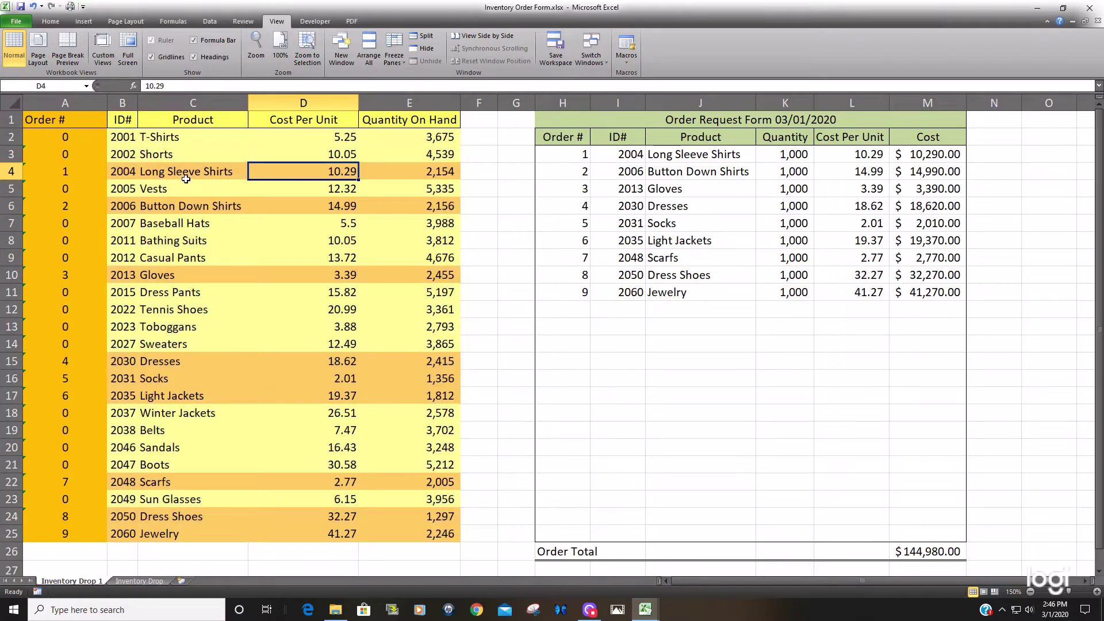
pyautogui.click(452, 172)
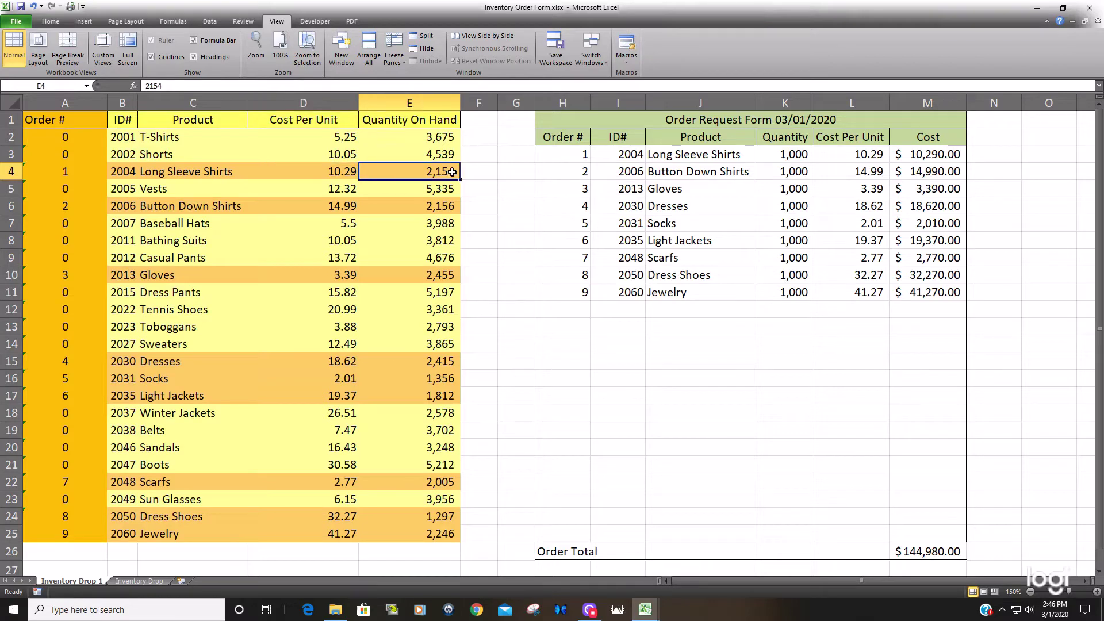
pyautogui.click(428, 104)
pyautogui.click(391, 126)
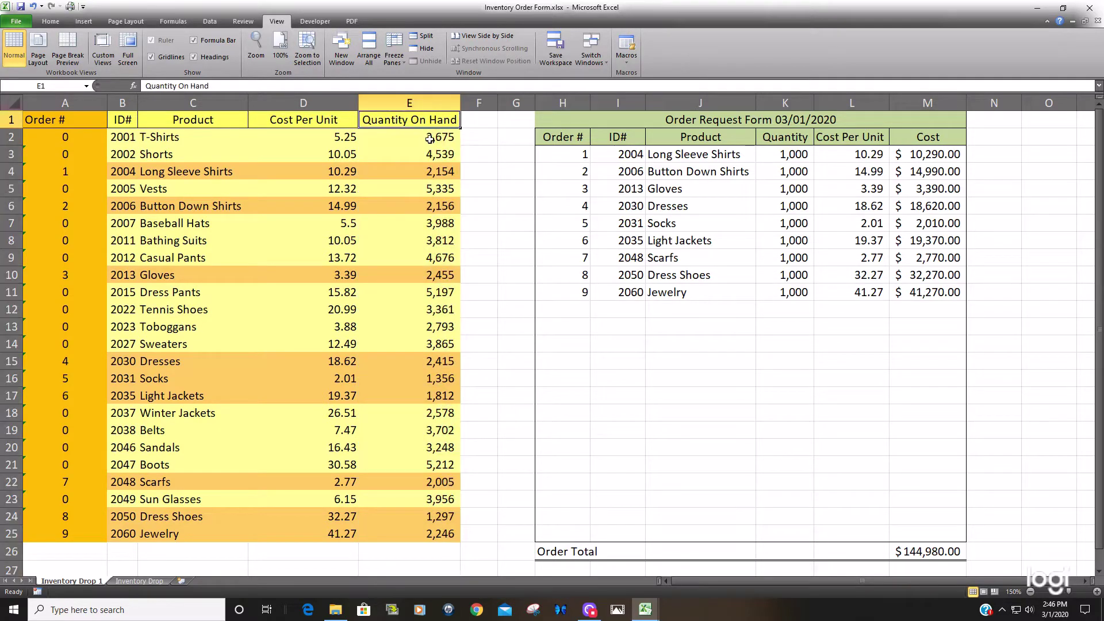
pyautogui.click(440, 172)
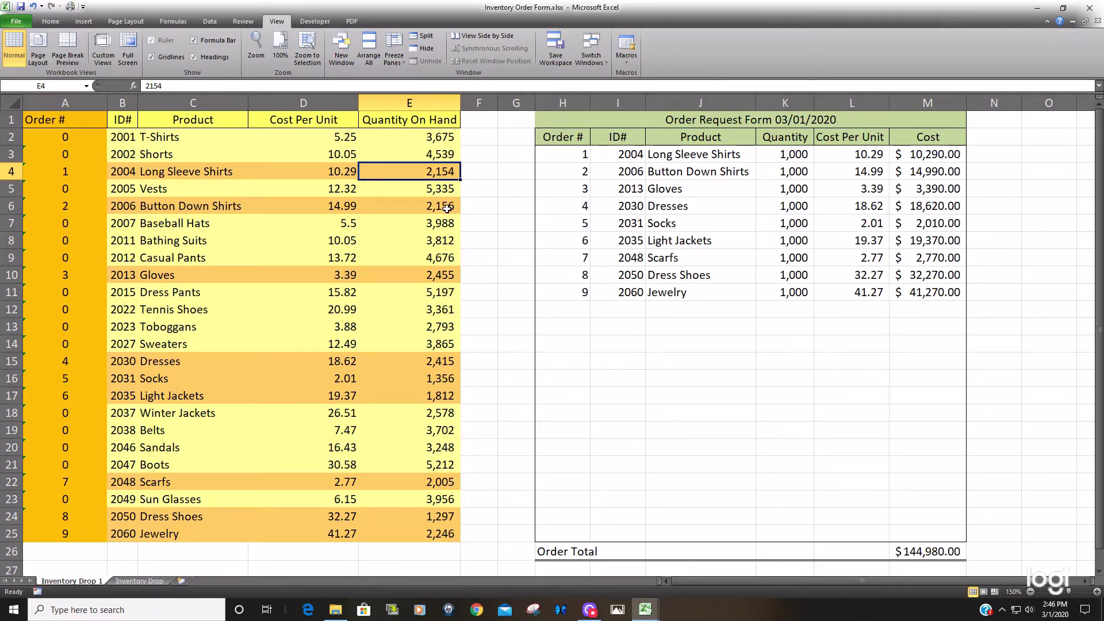
pyautogui.click(65, 170)
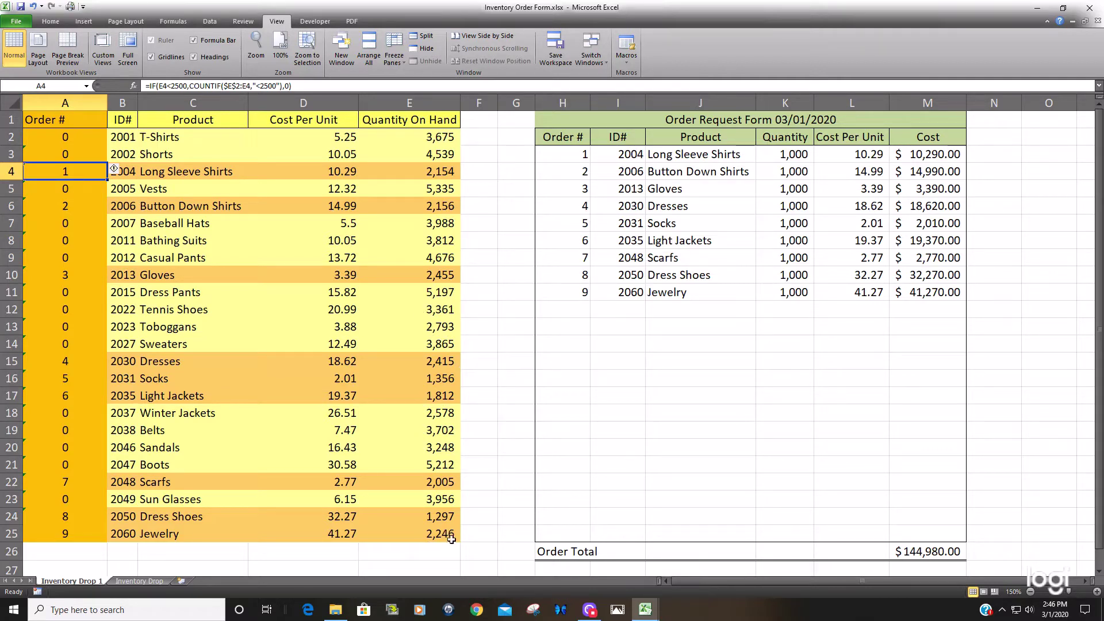
# Step: Examine the order numbers, product details and cost formula in the Order Request Form
pyautogui.click(572, 152)
pyautogui.moveTo(572, 151); pyautogui.dragTo(579, 294)
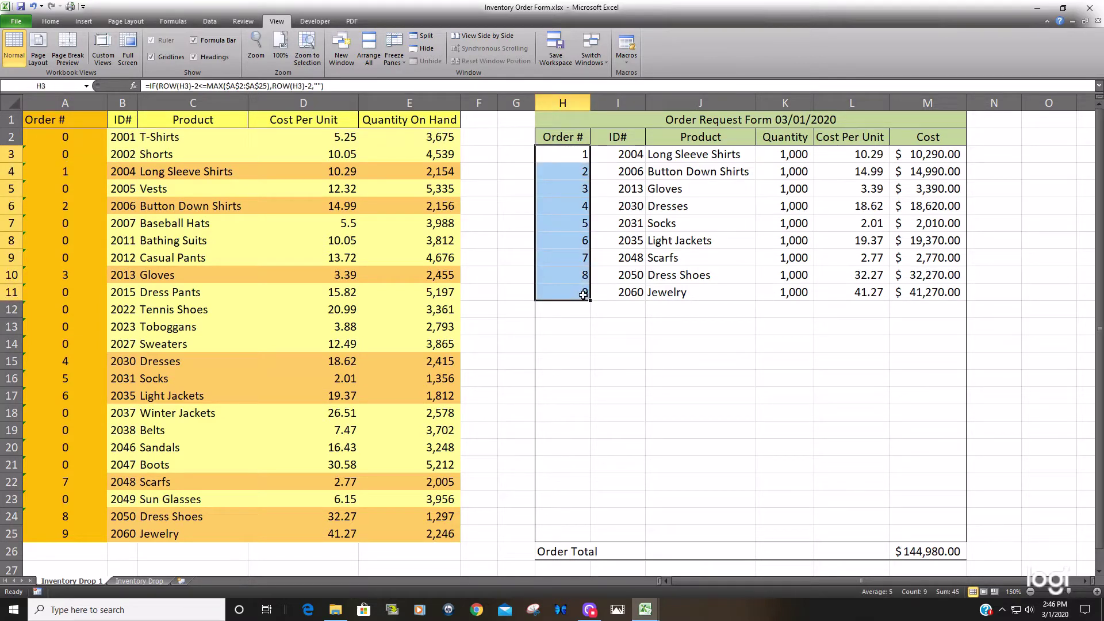
pyautogui.click(572, 154)
pyautogui.moveTo(572, 155); pyautogui.dragTo(801, 154)
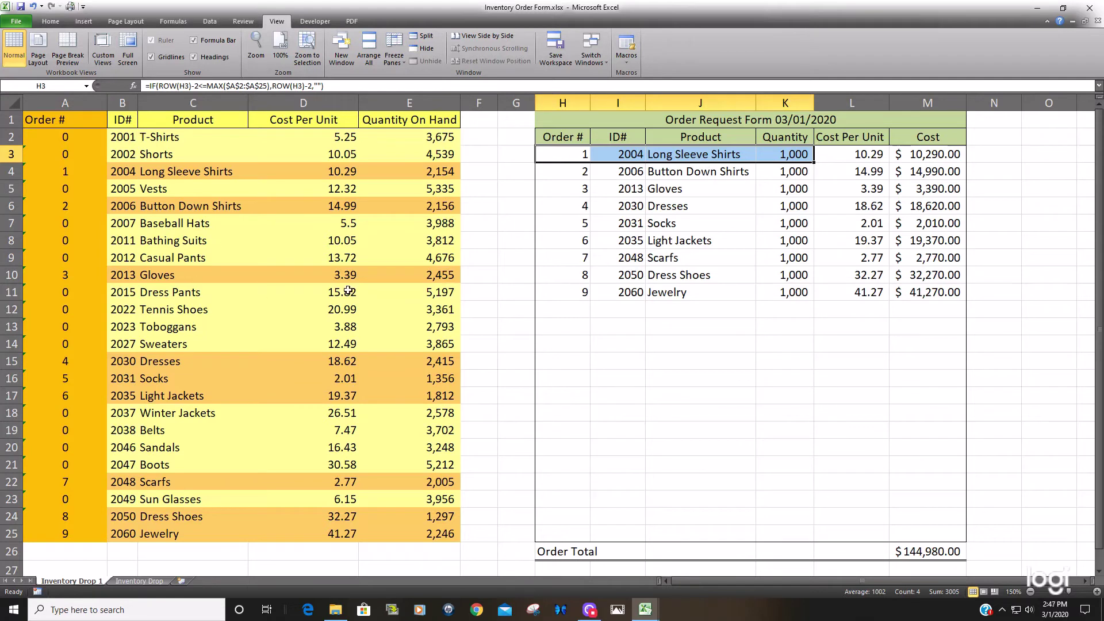
pyautogui.click(894, 202)
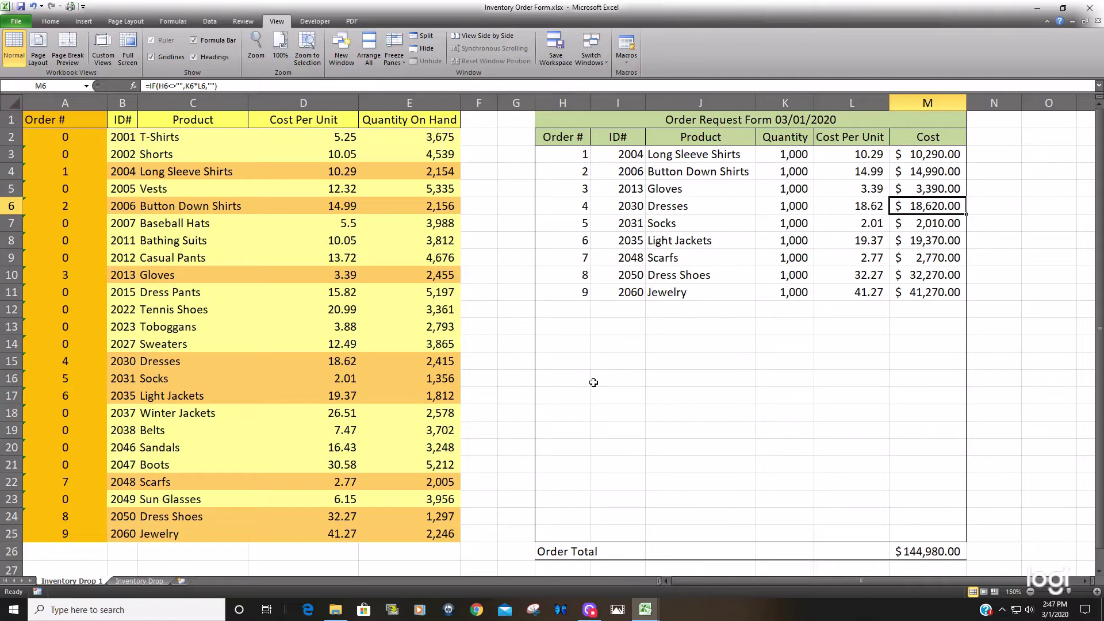
# Step: Clear the inventory data in B2:E25 of the Inventory Drop 1 sheet, keeping the headers
pyautogui.click(138, 279)
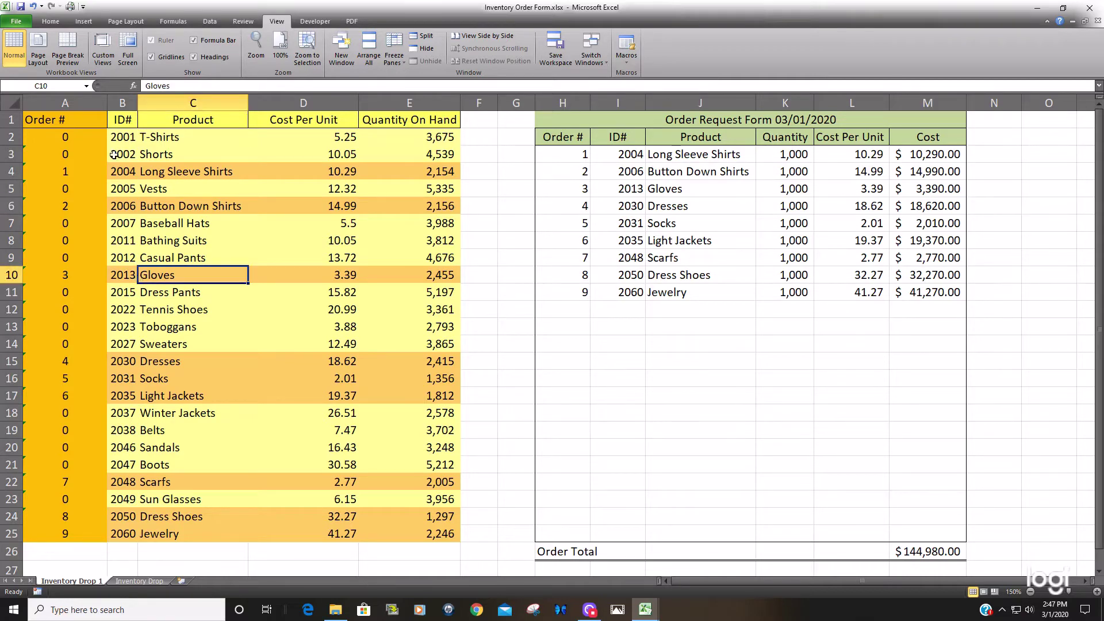
pyautogui.moveTo(119, 139); pyautogui.dragTo(428, 535)
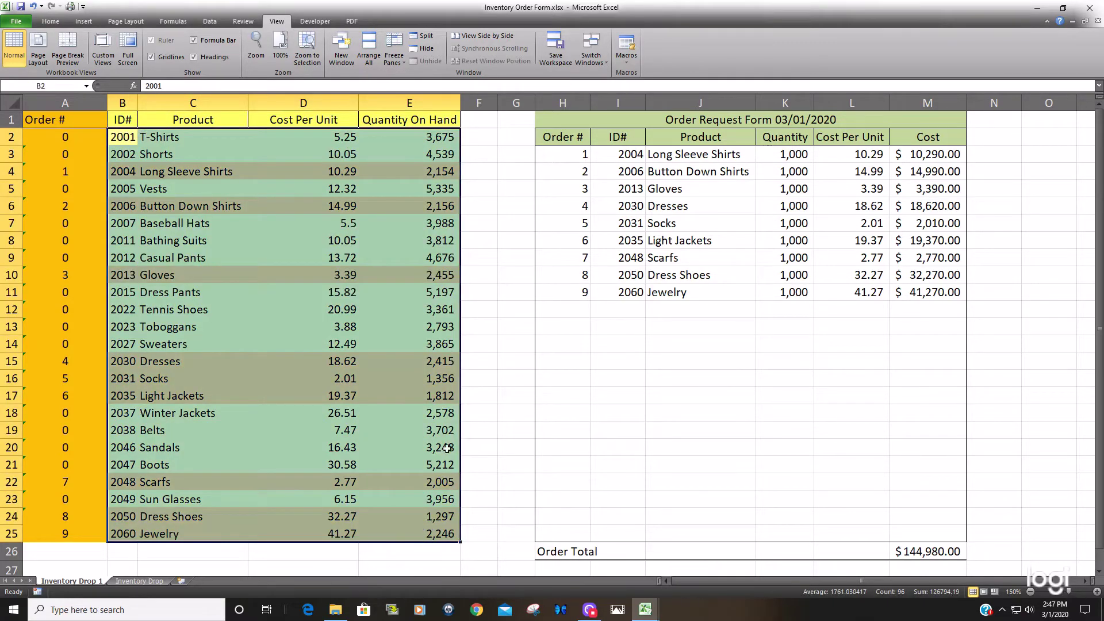
pyautogui.press('Delete')
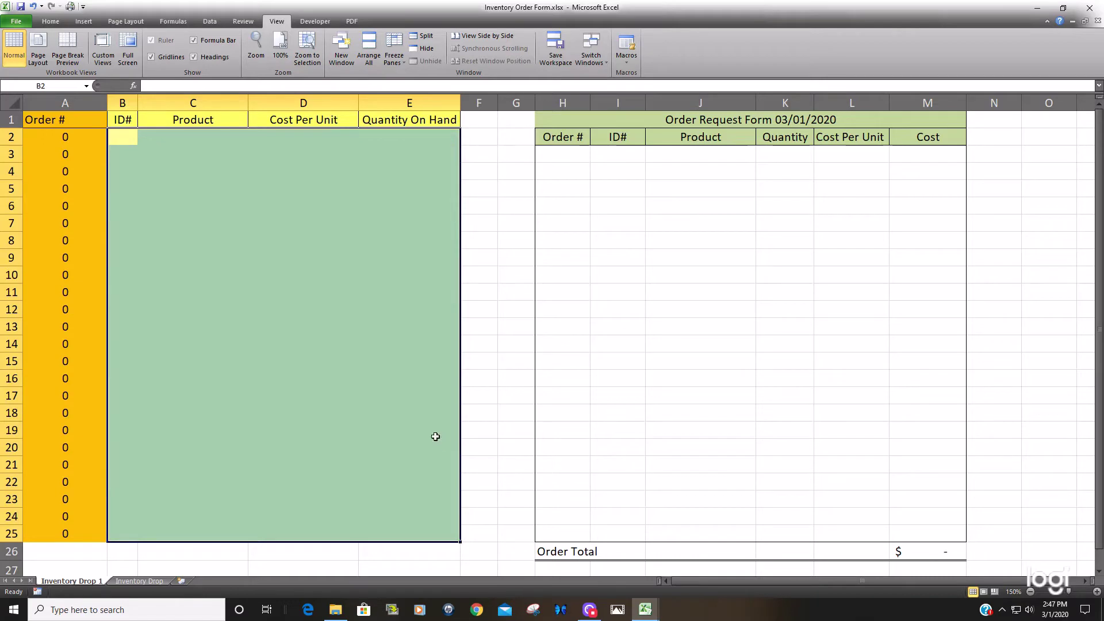
# Step: Switch to the Inventory 2-28-2020.xlsx workbook and copy its inventory data in A2:D25
pyautogui.click(645, 610)
pyautogui.click(583, 560)
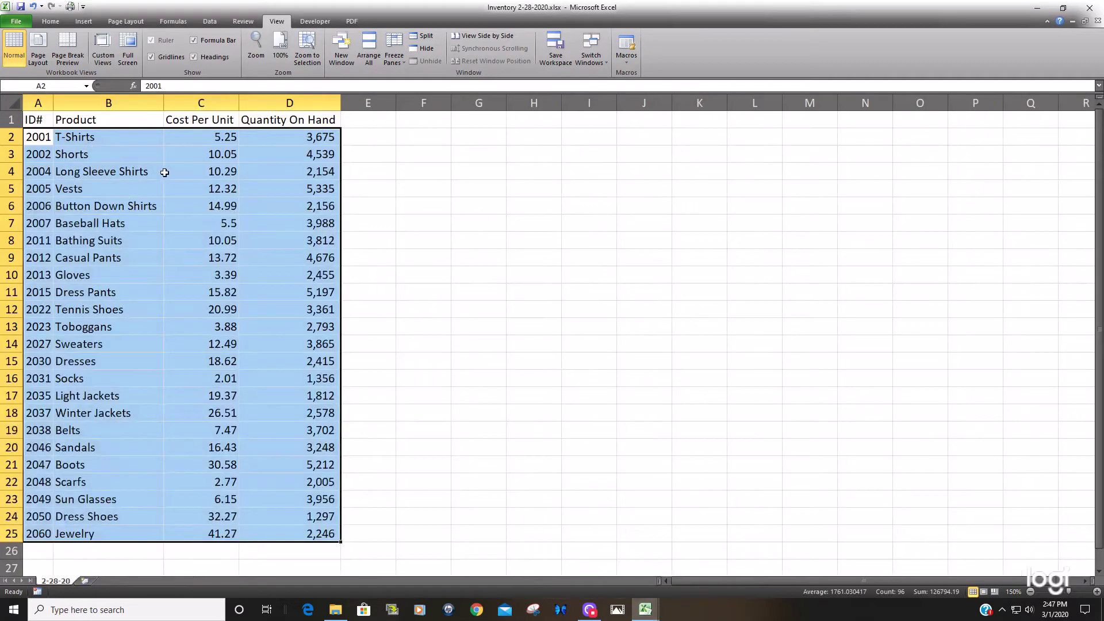
pyautogui.hotkey('ctrl', 'c')
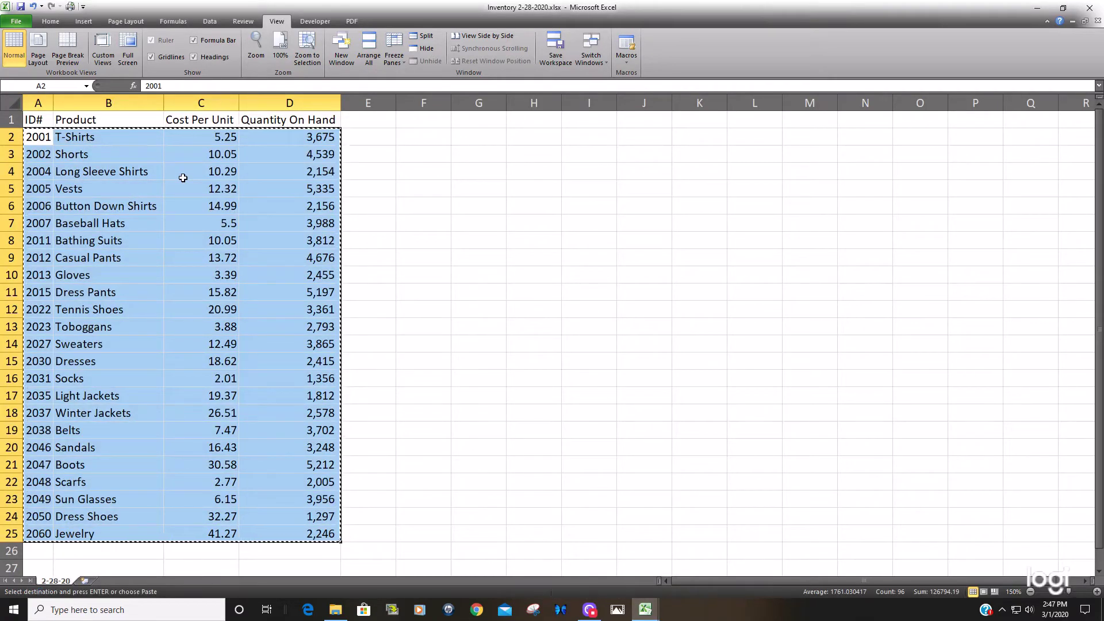
# Step: Return to Inventory Order Form.xlsx and paste the copied inventory as values starting at B2 of Inventory Drop 1
pyautogui.click(657, 609)
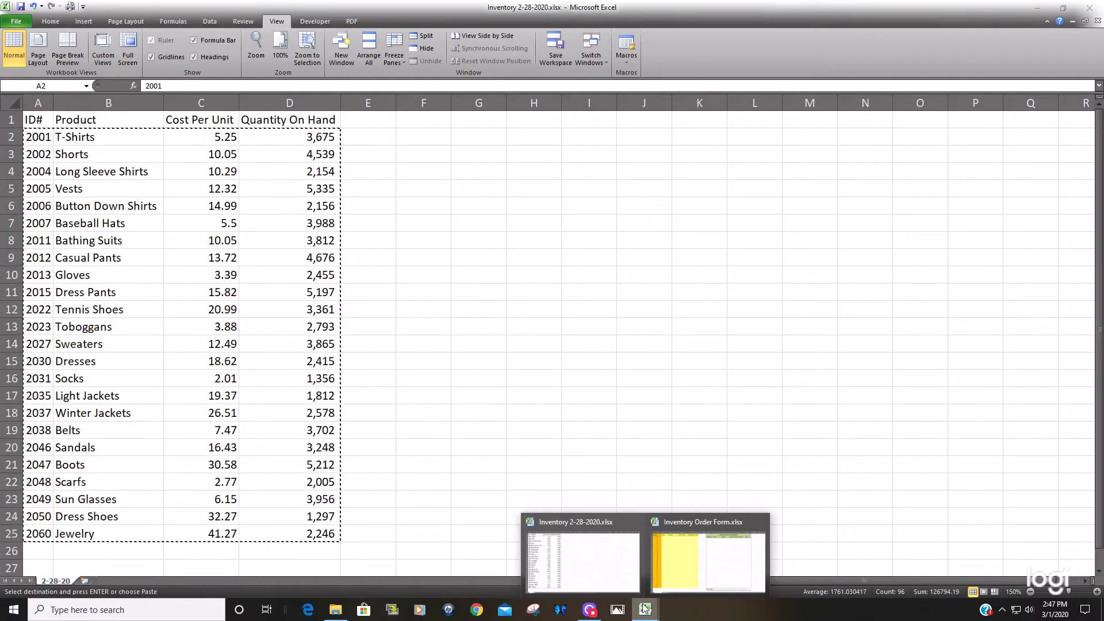
pyautogui.click(711, 560)
pyautogui.click(123, 138)
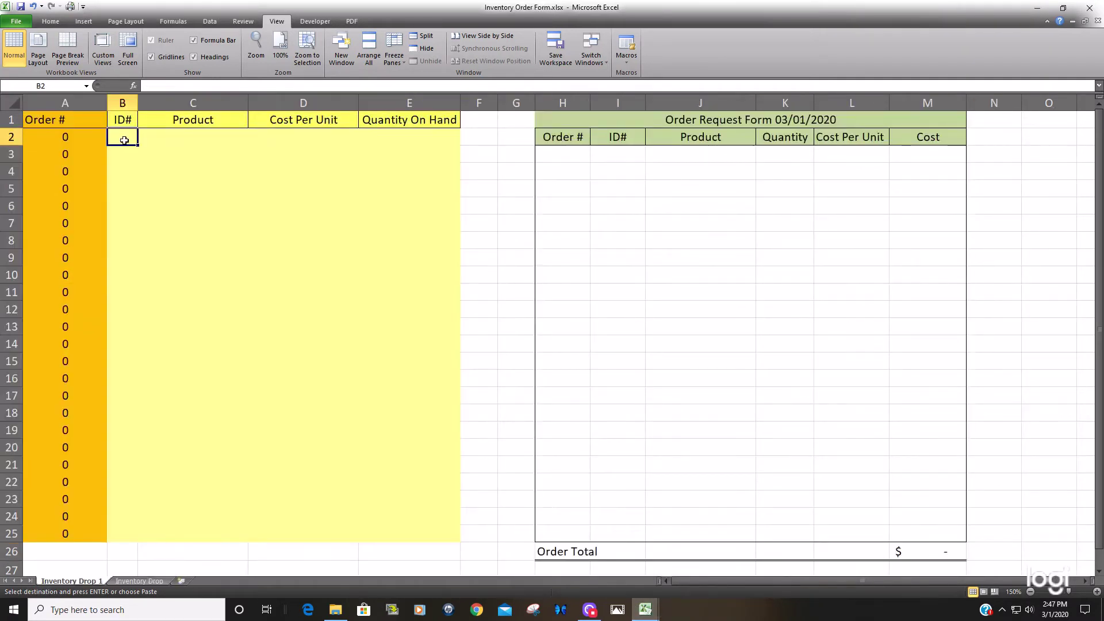
pyautogui.rightClick(124, 139)
pyautogui.click(166, 186)
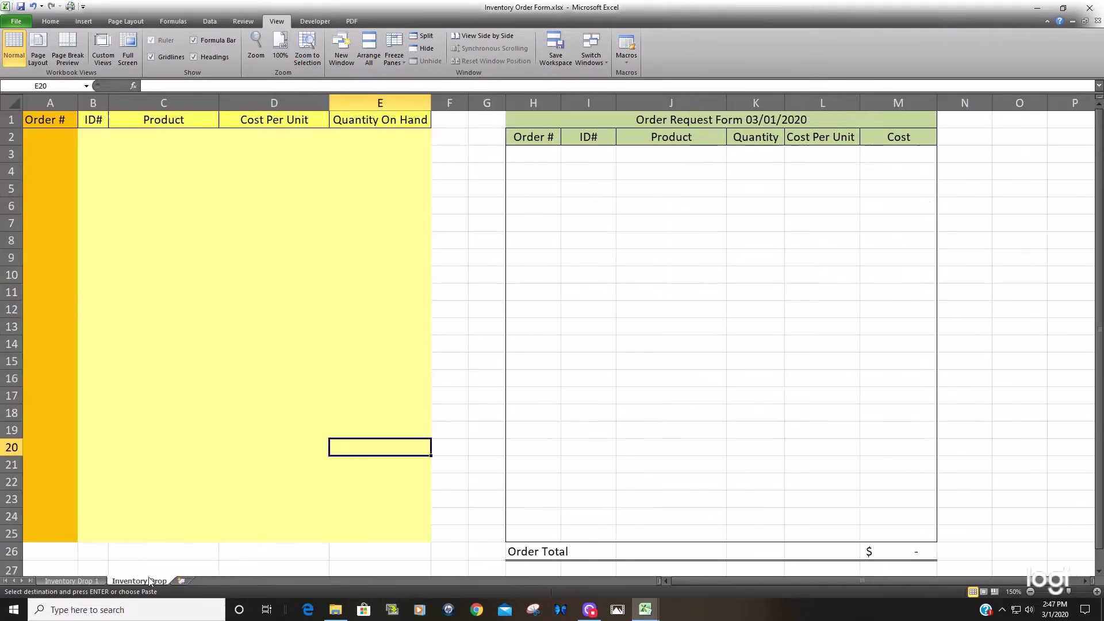
# Step: Paste the copied inventory as values starting at B2 of the Inventory Drop sheet
pyautogui.click(151, 581)
pyautogui.click(100, 138)
pyautogui.rightClick(100, 138)
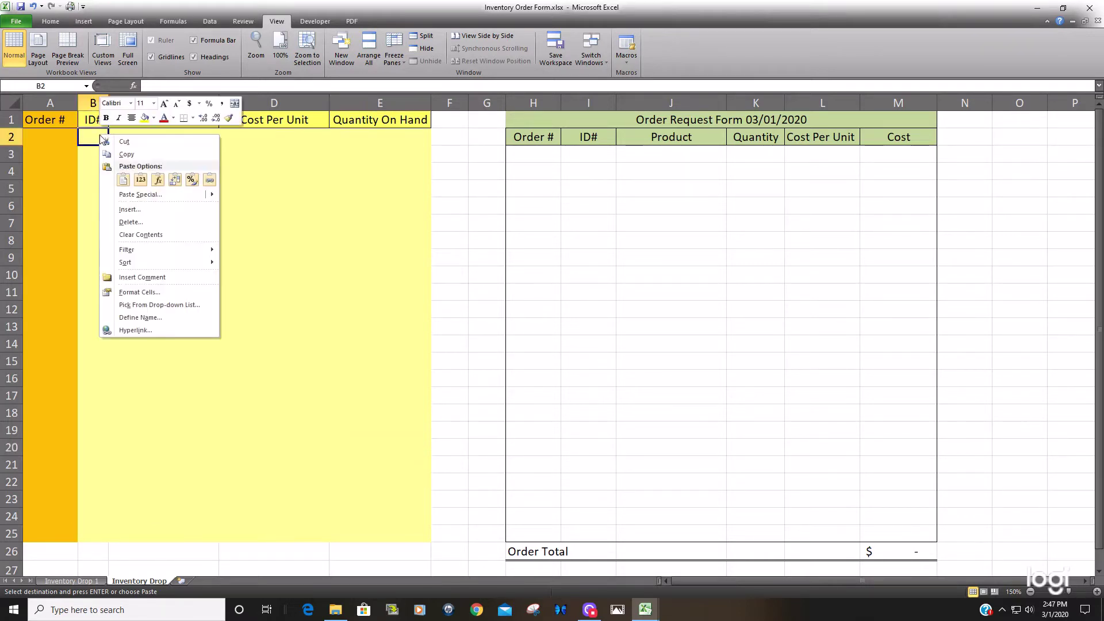
pyautogui.click(140, 180)
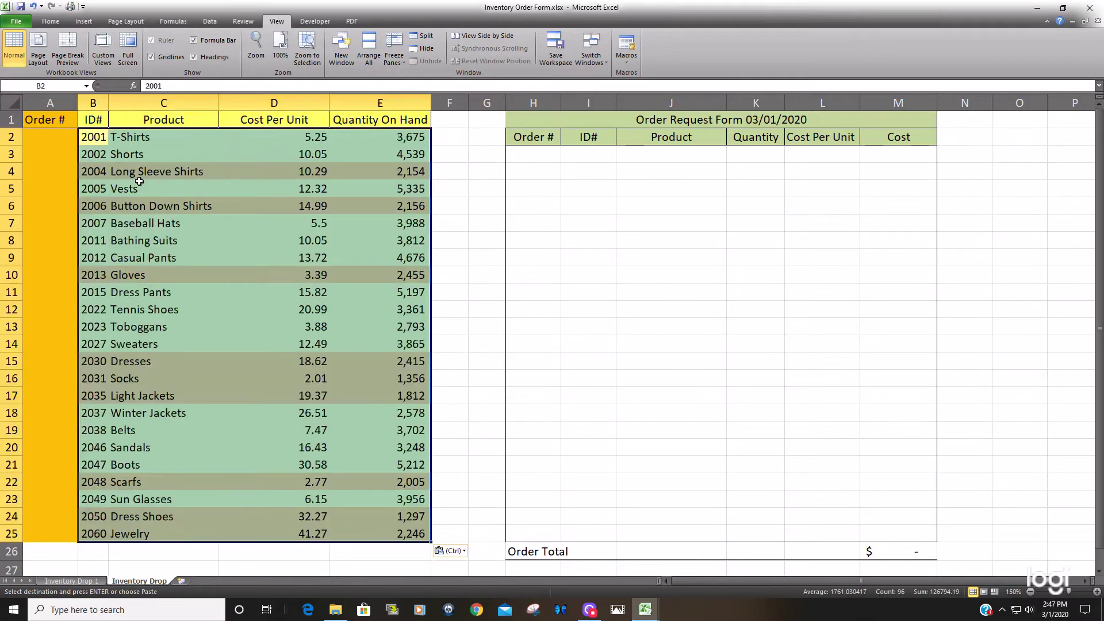
pyautogui.click(143, 226)
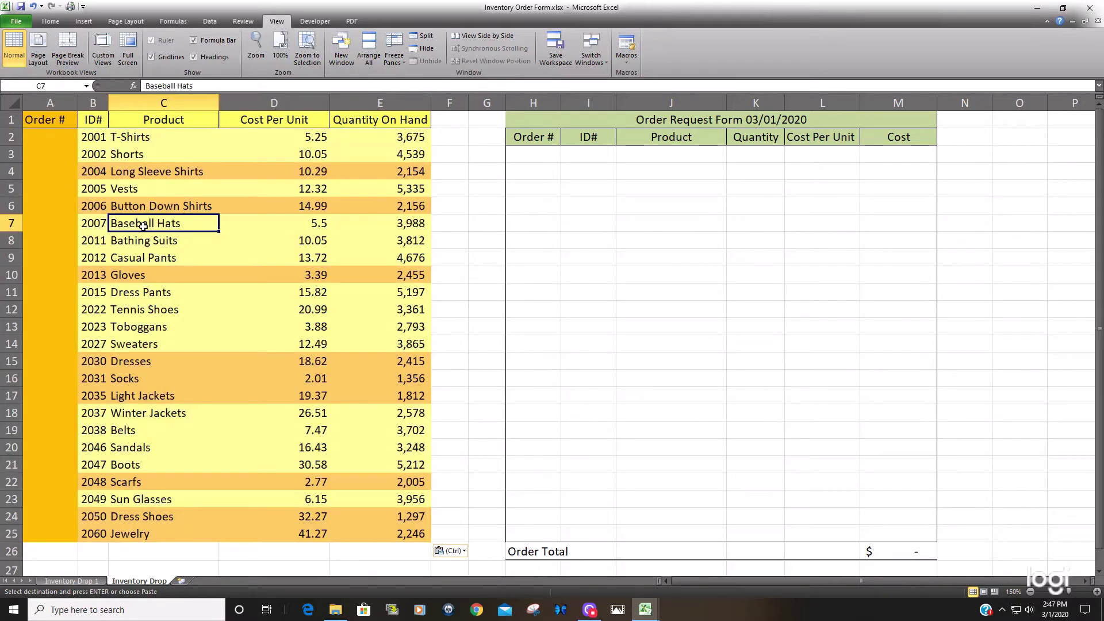
# Step: Start an IF formula in A2 of the Order # column that tests E2<2500 and opens a COUNTIF for the true case
pyautogui.click(61, 137)
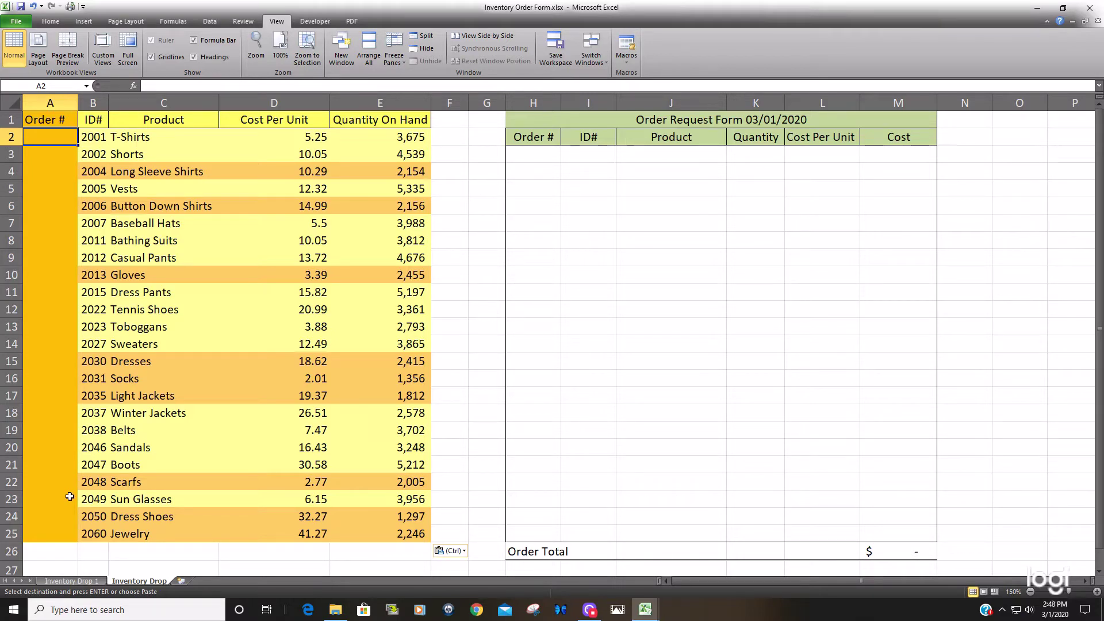
pyautogui.write('=IF')
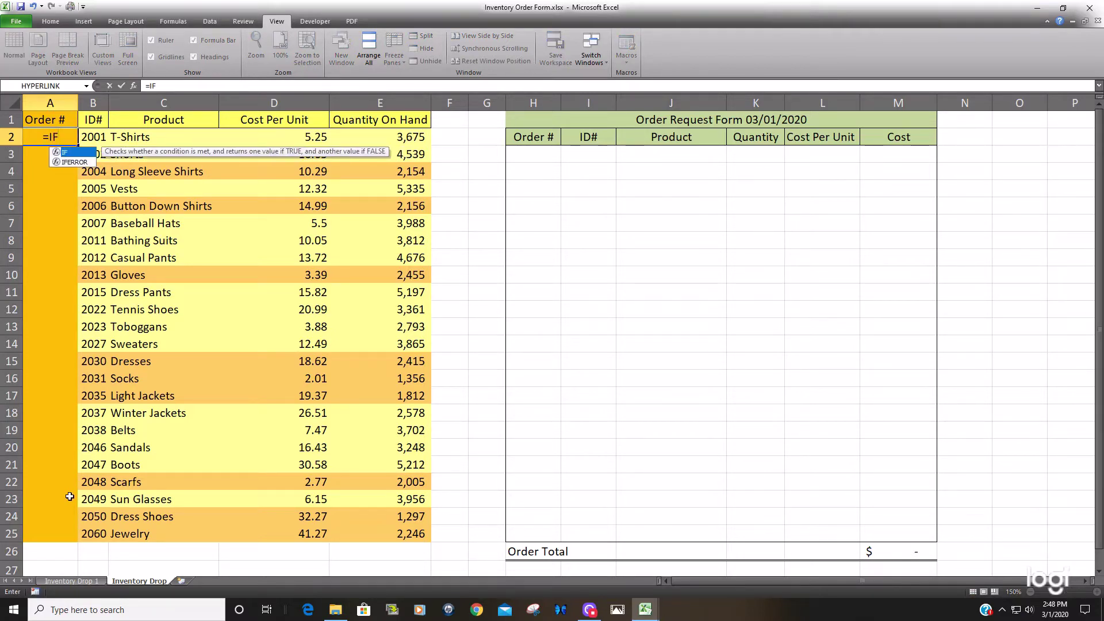
pyautogui.write('(')
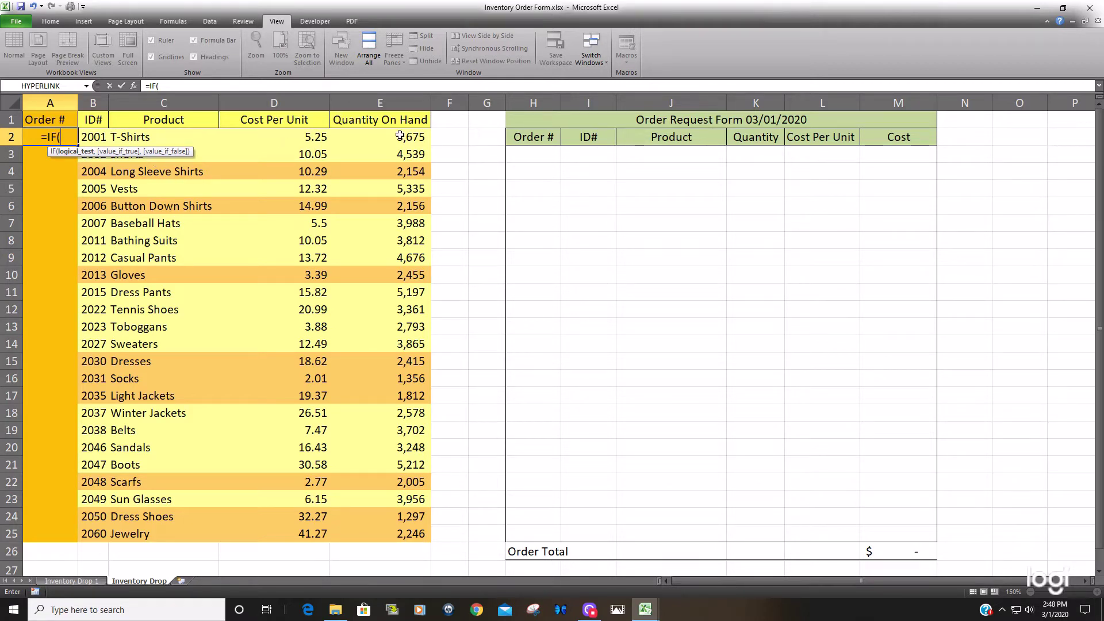
pyautogui.click(424, 138)
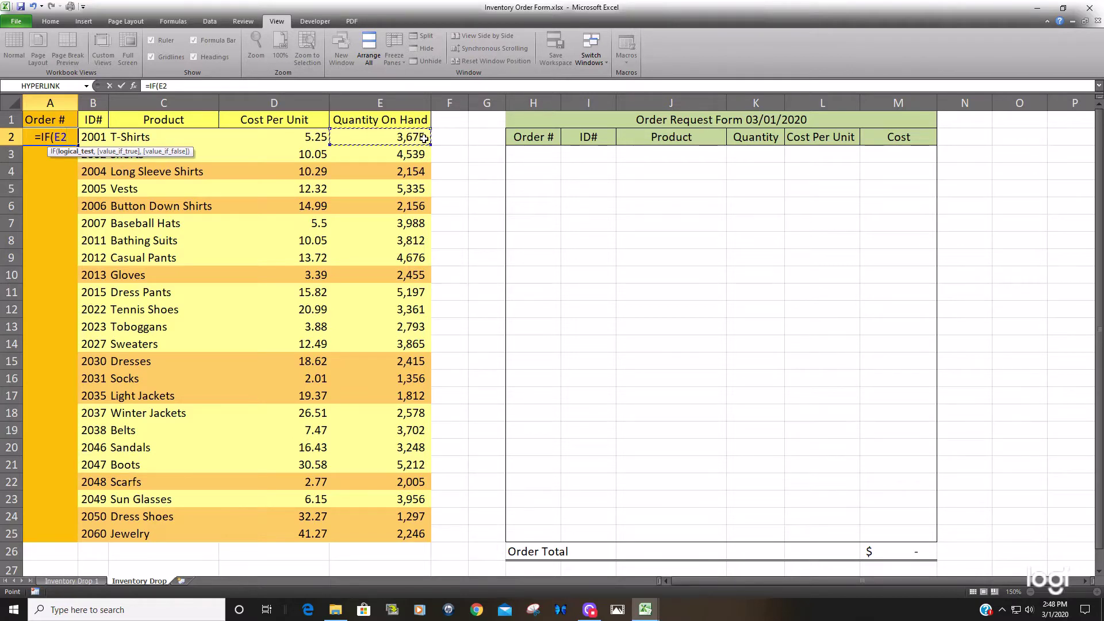
pyautogui.write('<250')
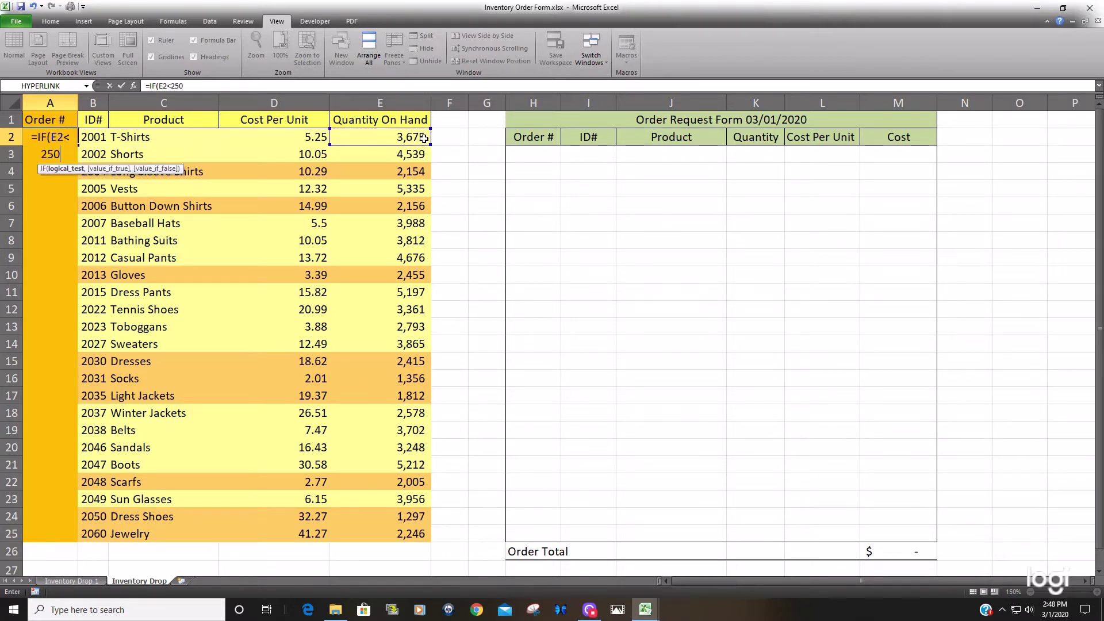
pyautogui.write('0,')
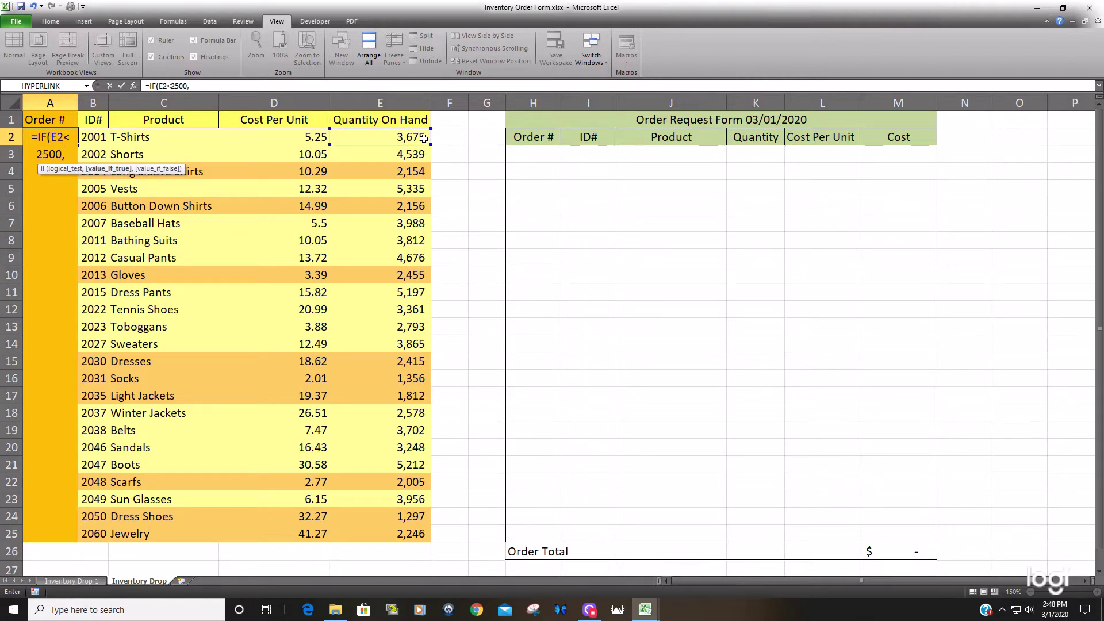
pyautogui.write('Count')
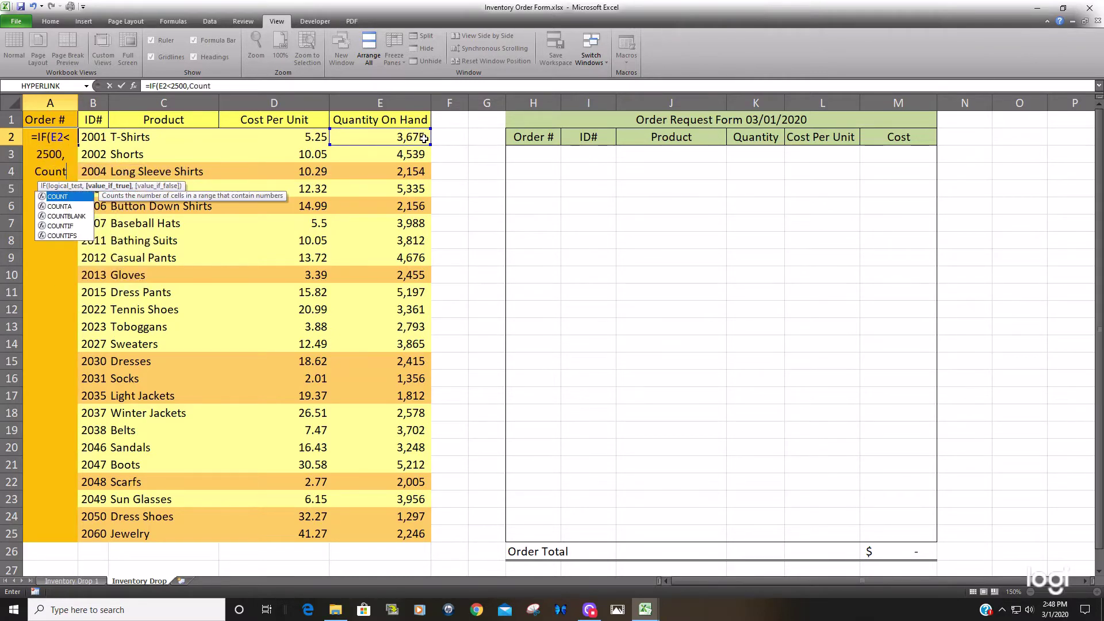
pyautogui.write('if(')
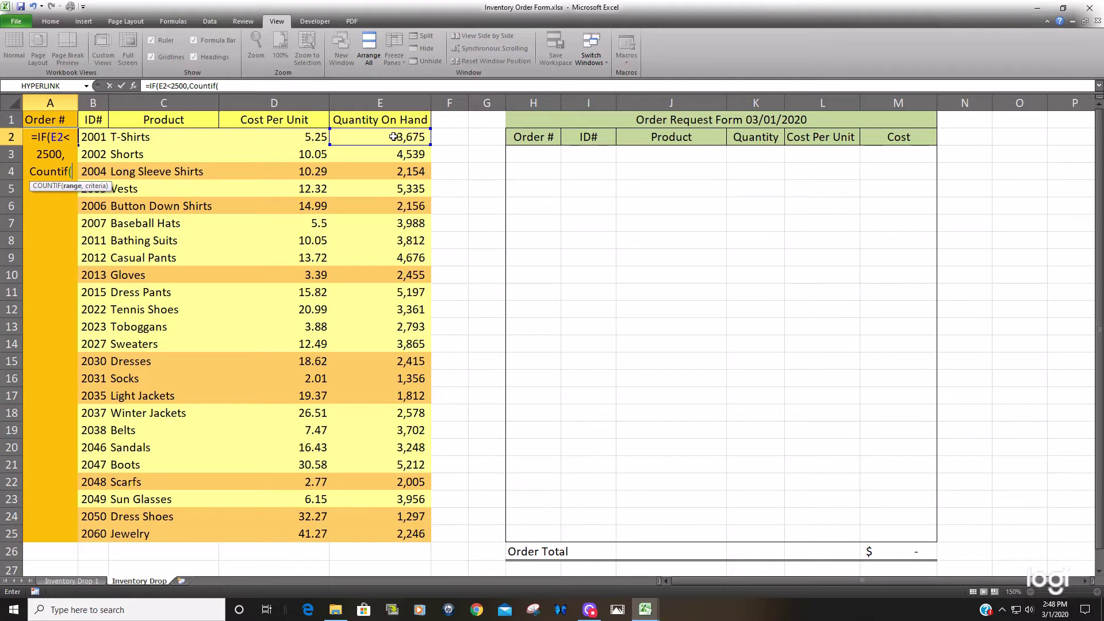
# Step: Complete the COUNTIF with the expanding range $E$2:E2, only its first reference absolute, and the criterion "<2500"
pyautogui.click(393, 137)
pyautogui.press('F4')
pyautogui.moveTo(84, 186); pyautogui.dragTo(82, 290)
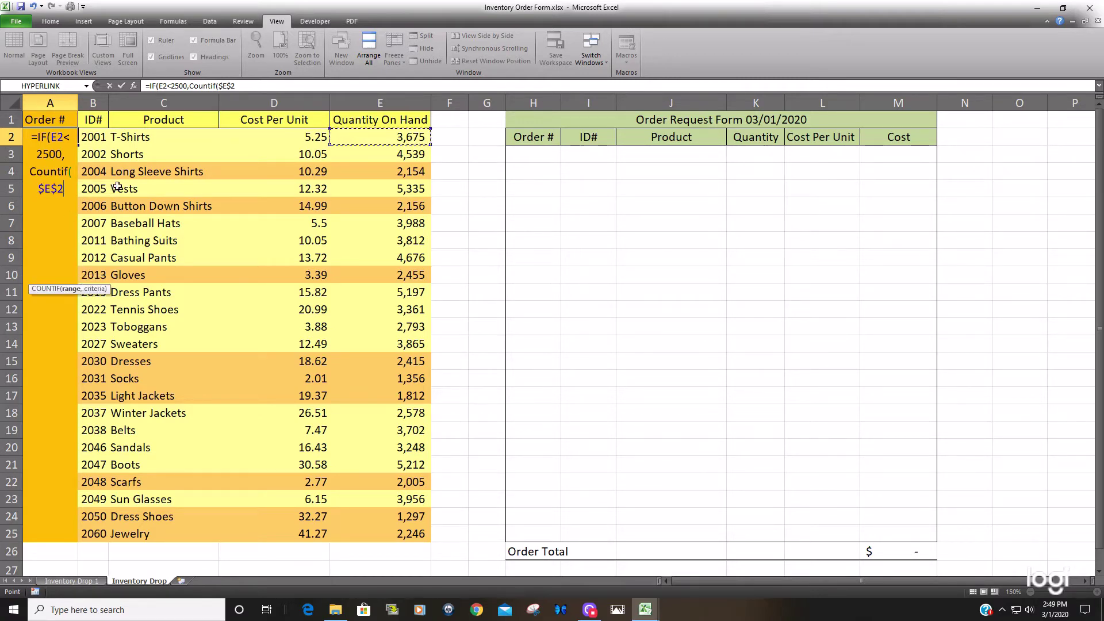
pyautogui.press('F8')
pyautogui.moveTo(65, 189); pyautogui.dragTo(45, 189)
pyautogui.click(45, 189)
pyautogui.hotkey('shift', 'Left')
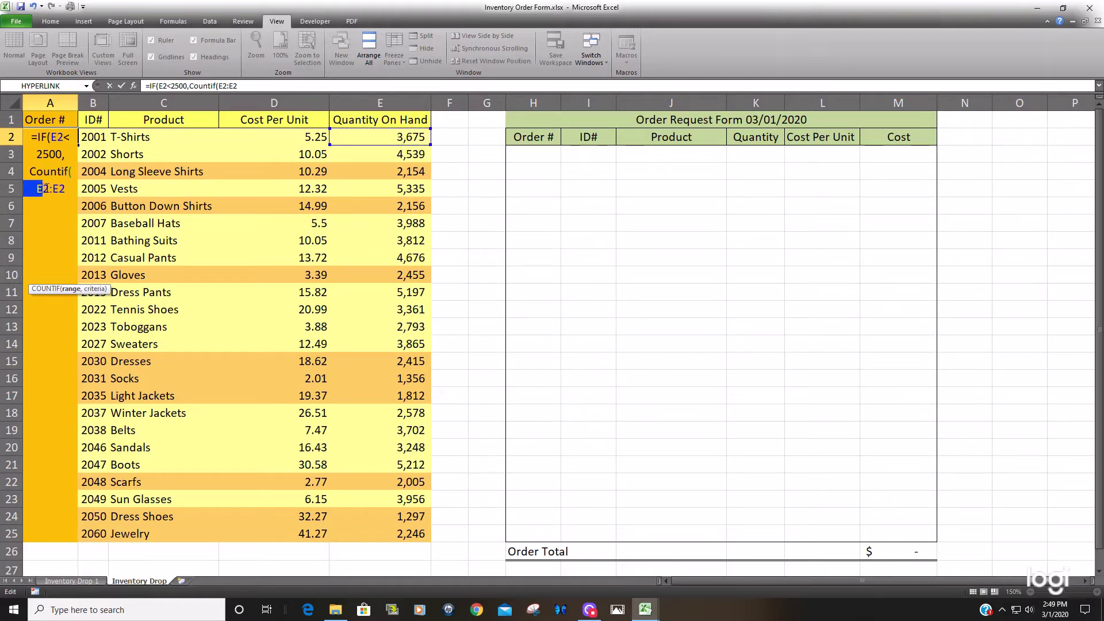
pyautogui.moveTo(50, 188); pyautogui.dragTo(26, 188)
pyautogui.press('F4')
pyautogui.click(74, 188)
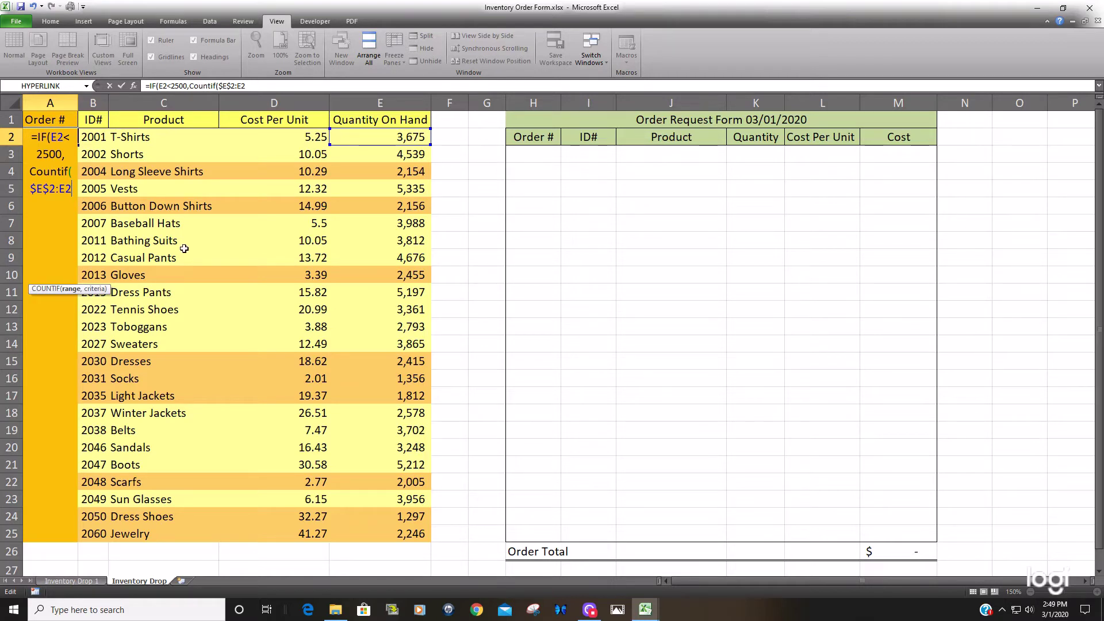
pyautogui.write(',"<2500')
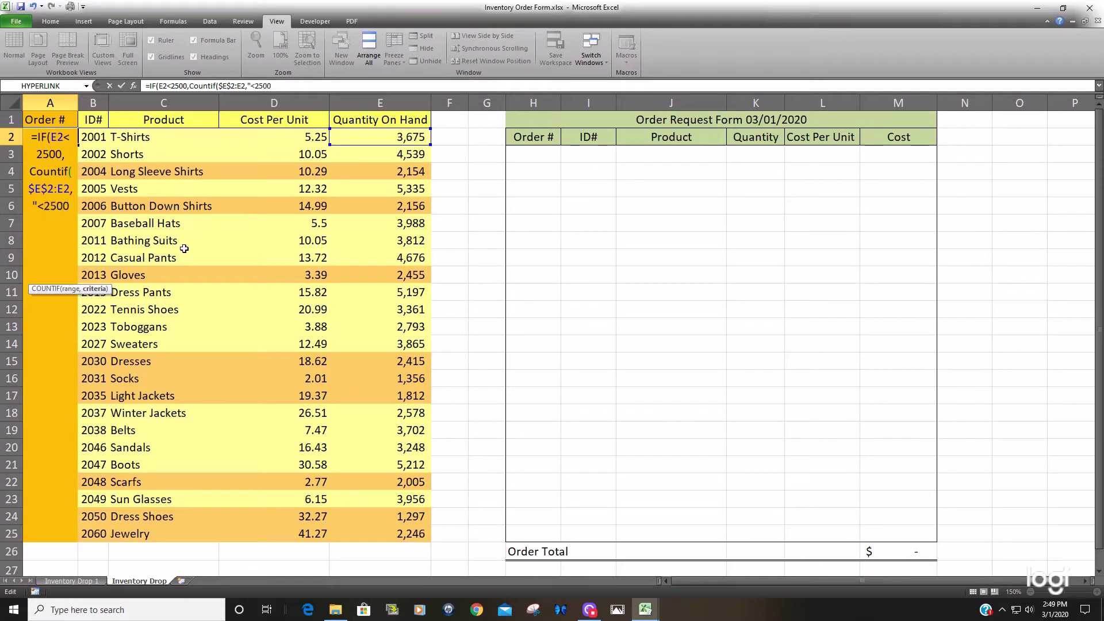
pyautogui.write('")')
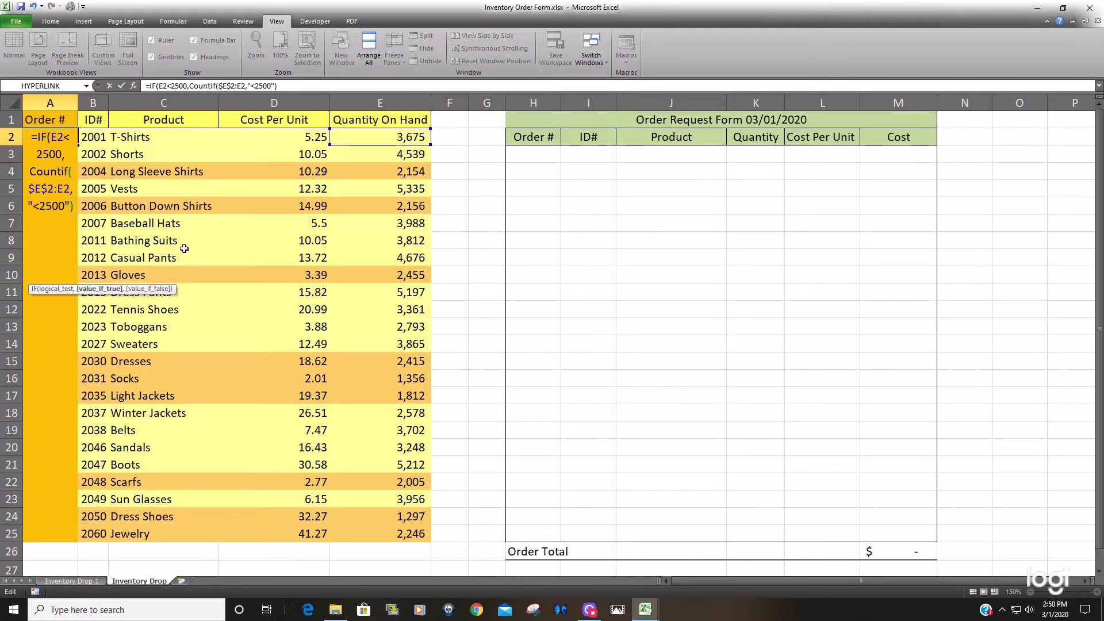
# Step: Finish the A2 formula with 0 as the false value and fill it down the Order # column through A25
pyautogui.write(',')
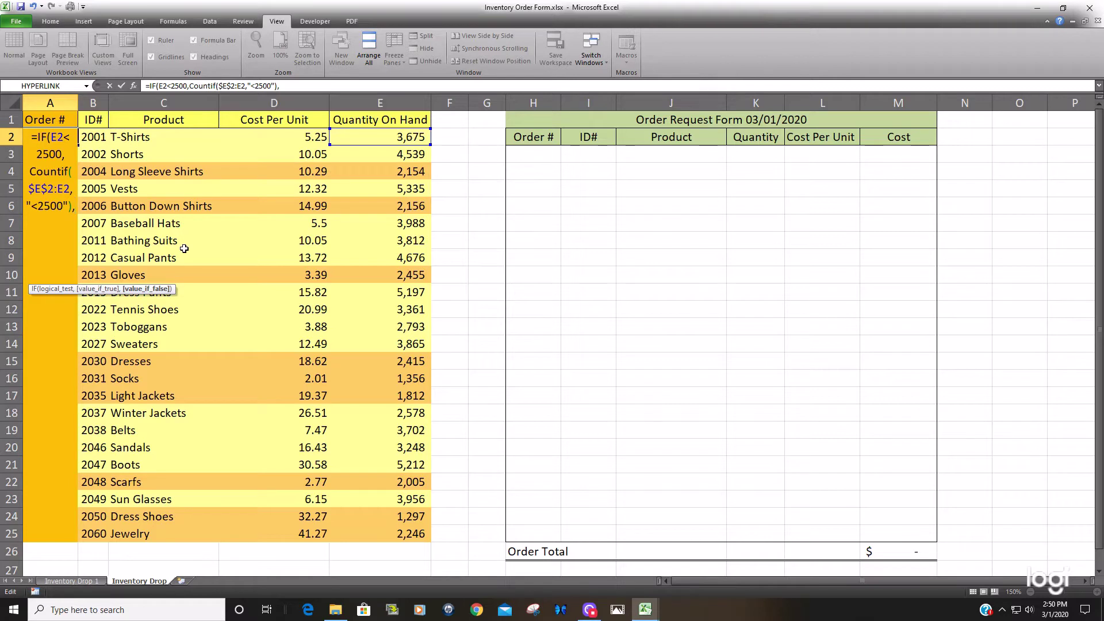
pyautogui.write('0)')
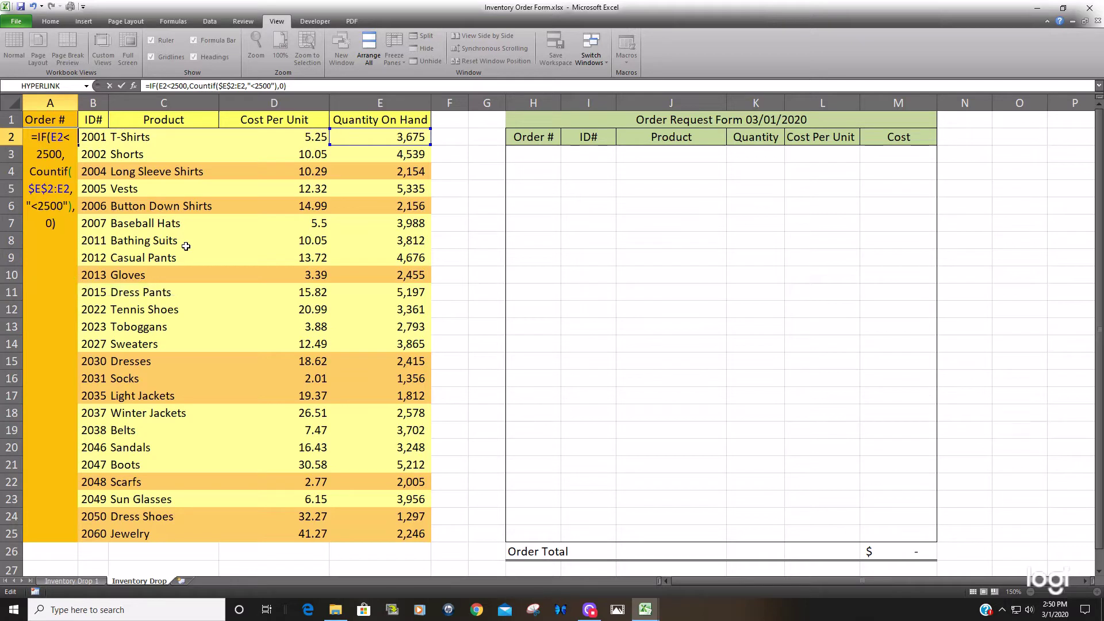
pyautogui.press('Return')
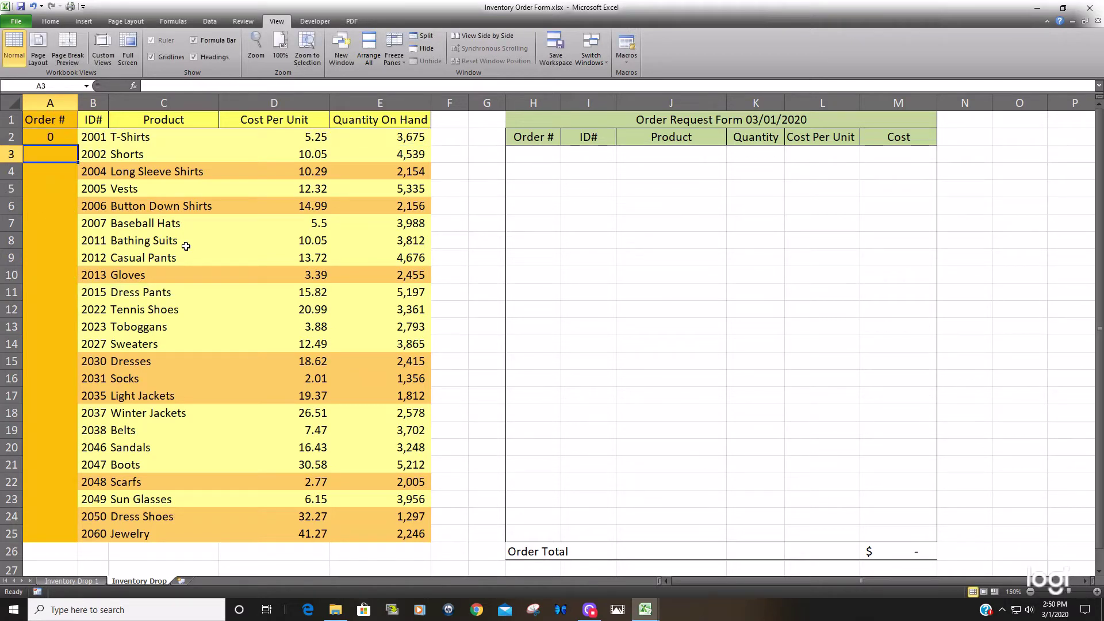
pyautogui.click(70, 138)
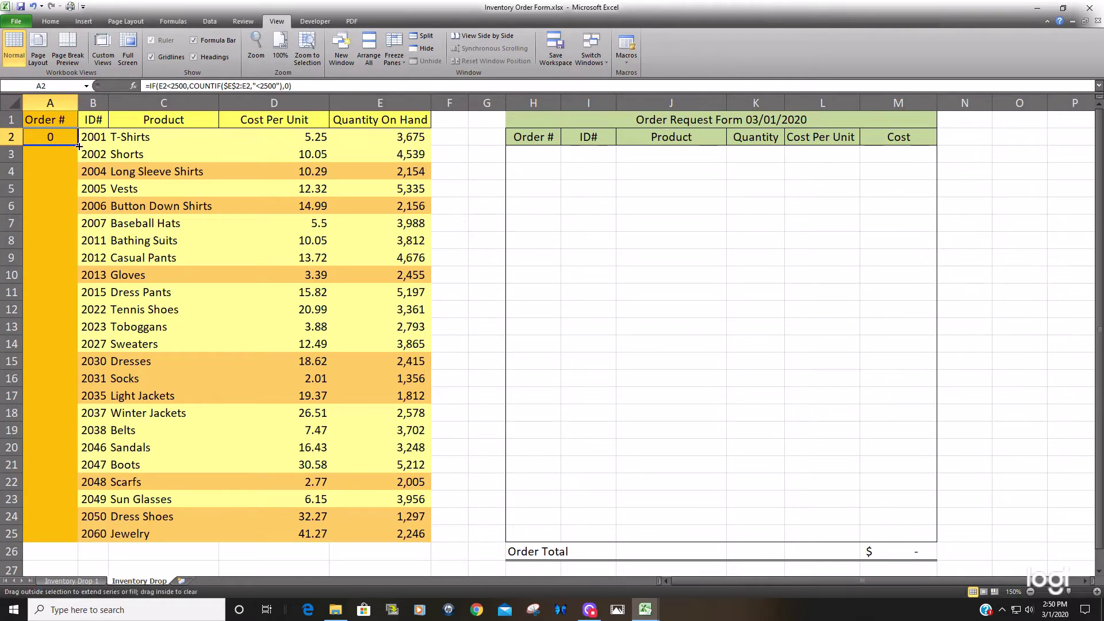
pyautogui.doubleClick(79, 149)
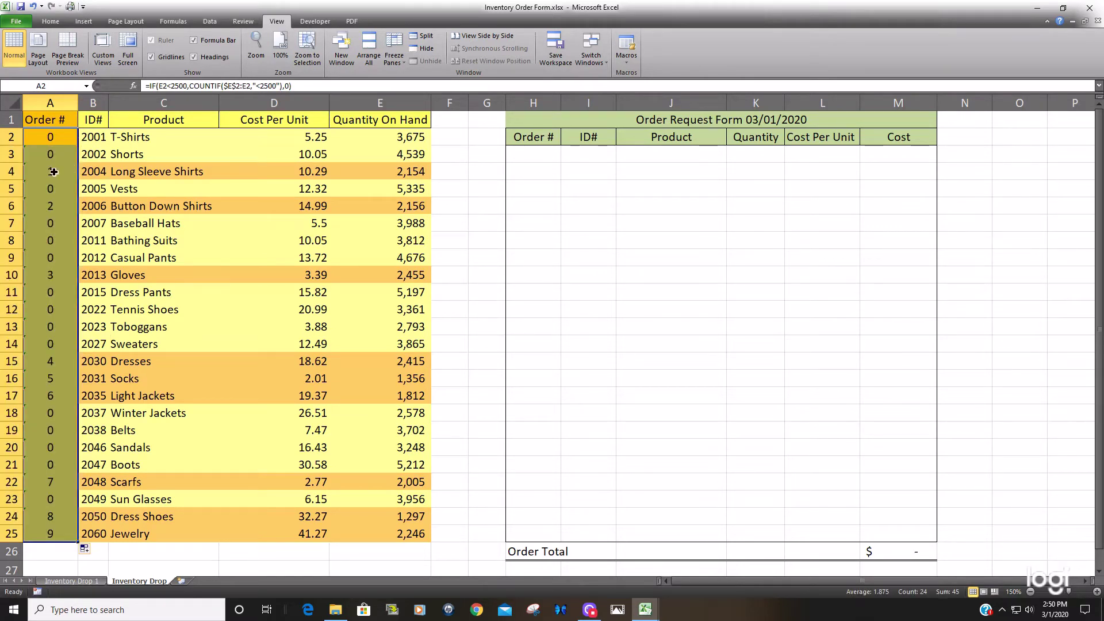
# Step: Examine the COUNTIF range in the Order # formula of the Gloves row to see how it expands
pyautogui.moveTo(60, 170); pyautogui.dragTo(437, 184)
pyautogui.doubleClick(50, 275)
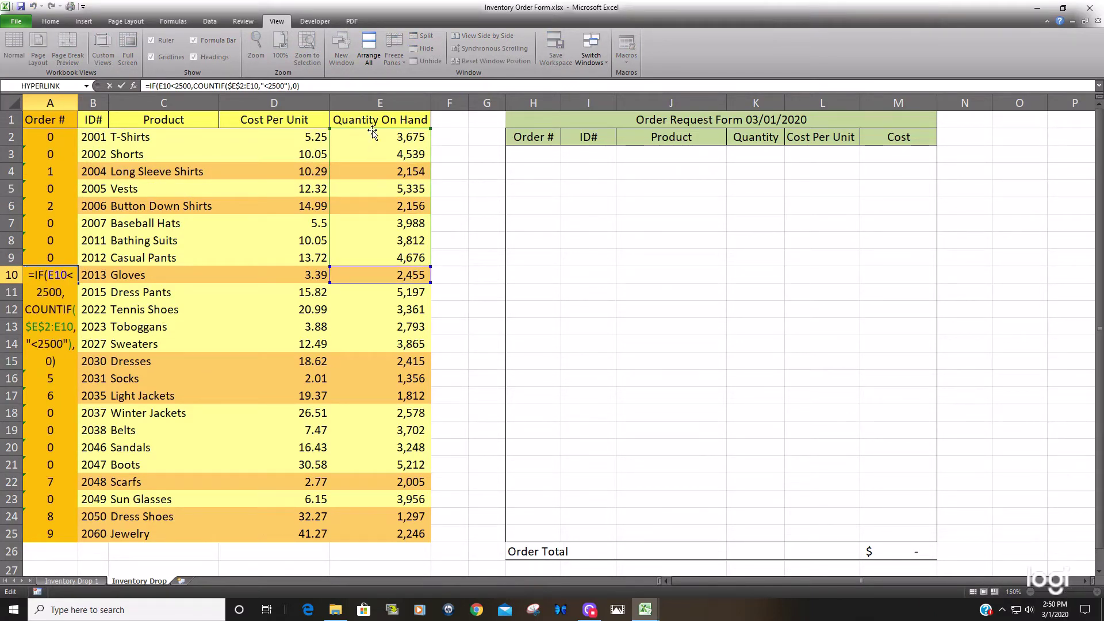
pyautogui.moveTo(228, 86); pyautogui.dragTo(254, 86)
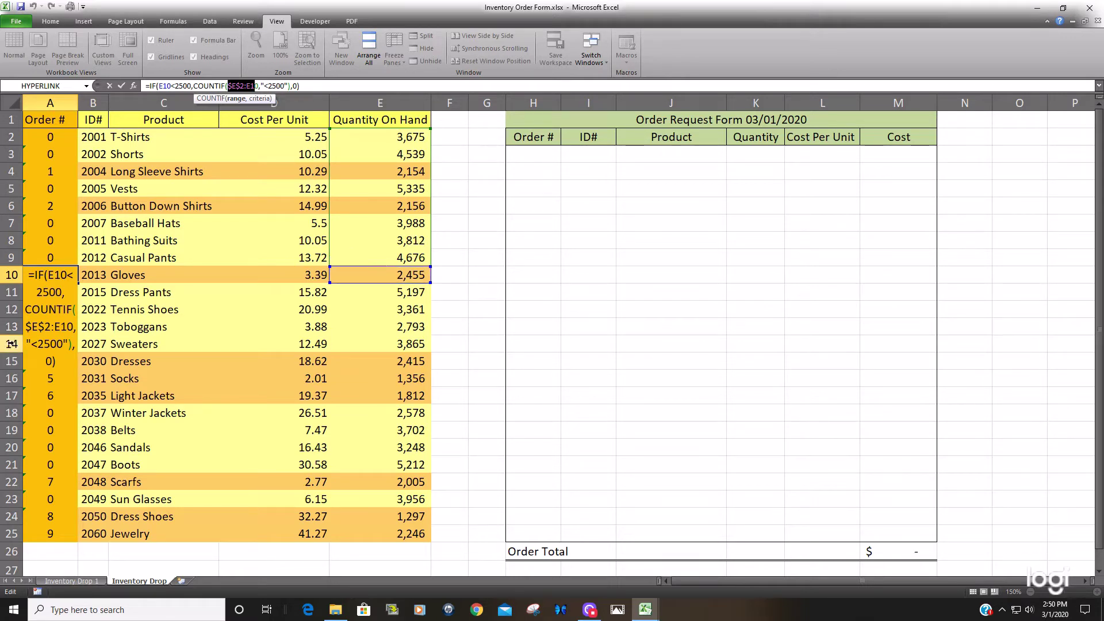
pyautogui.press('Return')
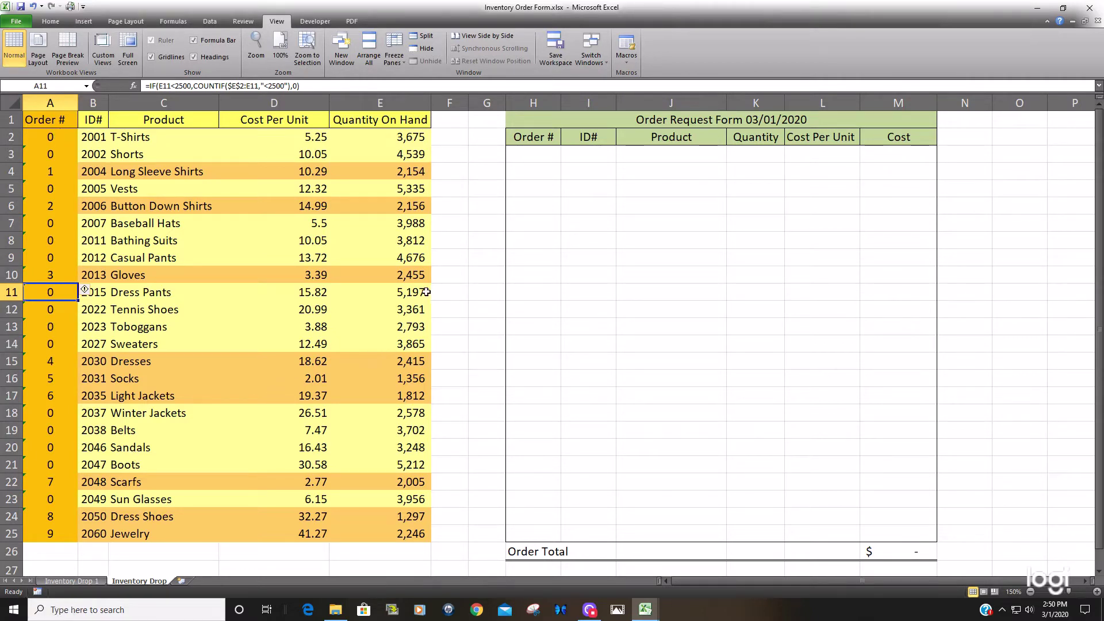
# Step: Test the order numbering by setting the Gloves quantity on hand to 2500, and undo the change
pyautogui.click(419, 275)
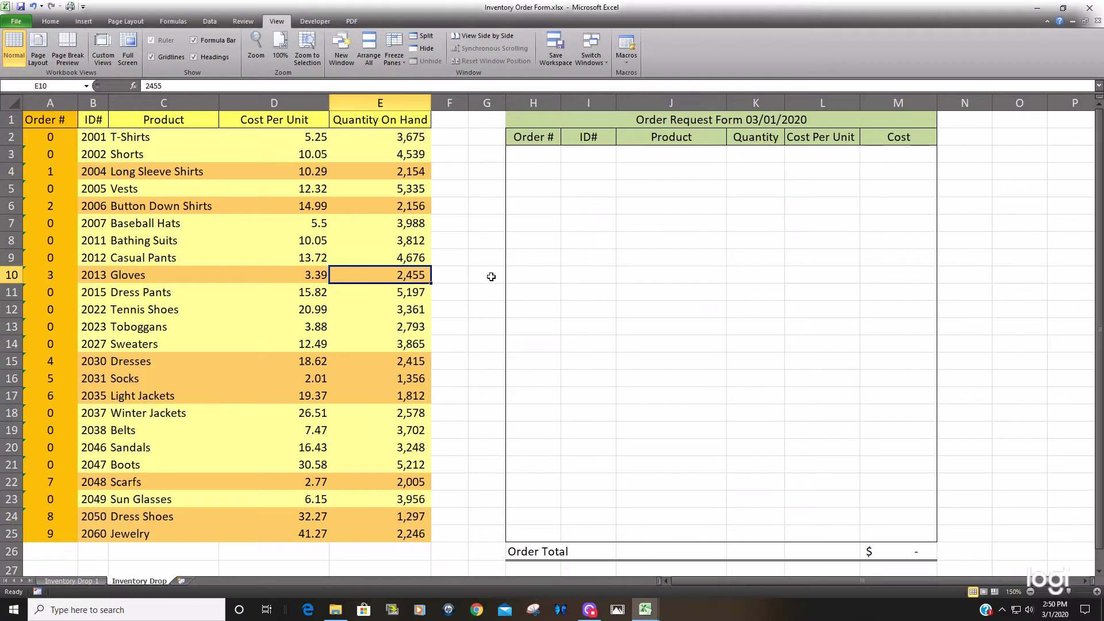
pyautogui.write('2500')
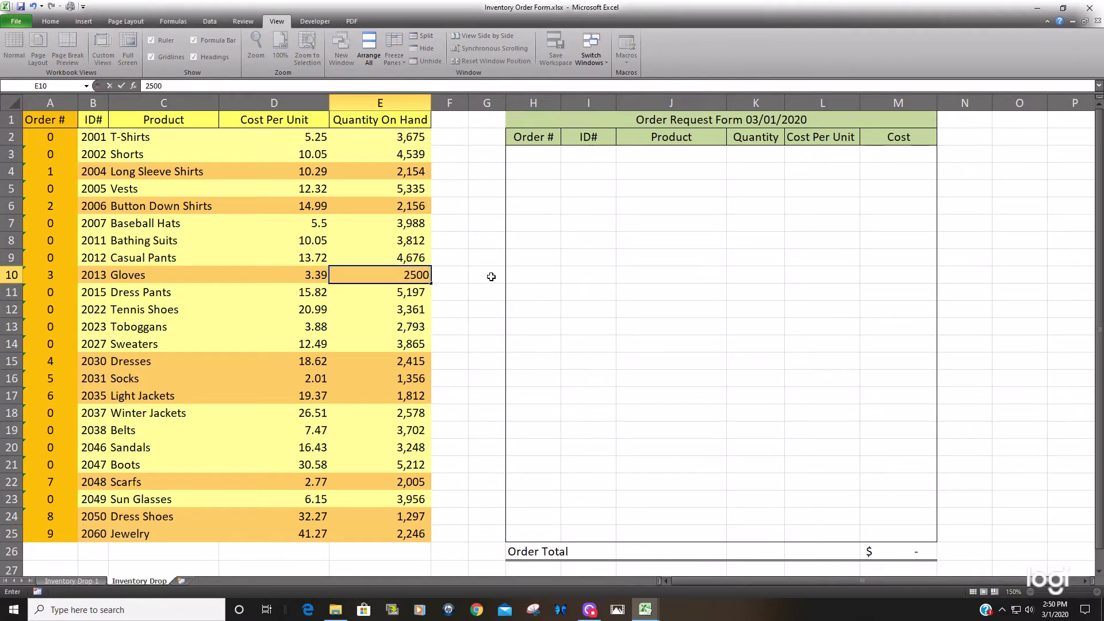
pyautogui.press('Return')
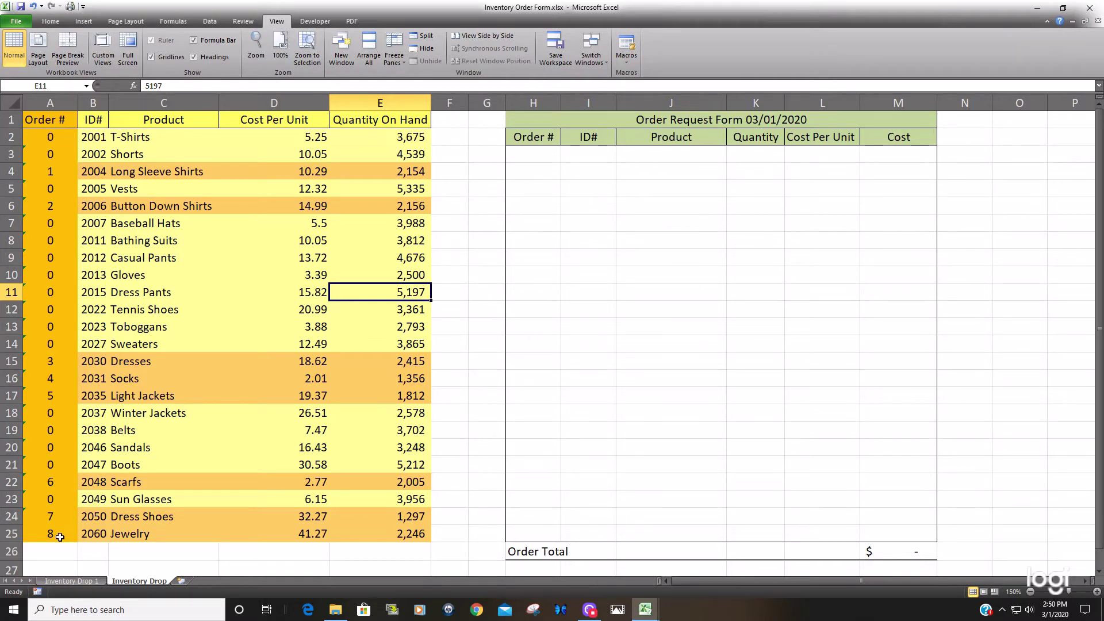
pyautogui.click(34, 8)
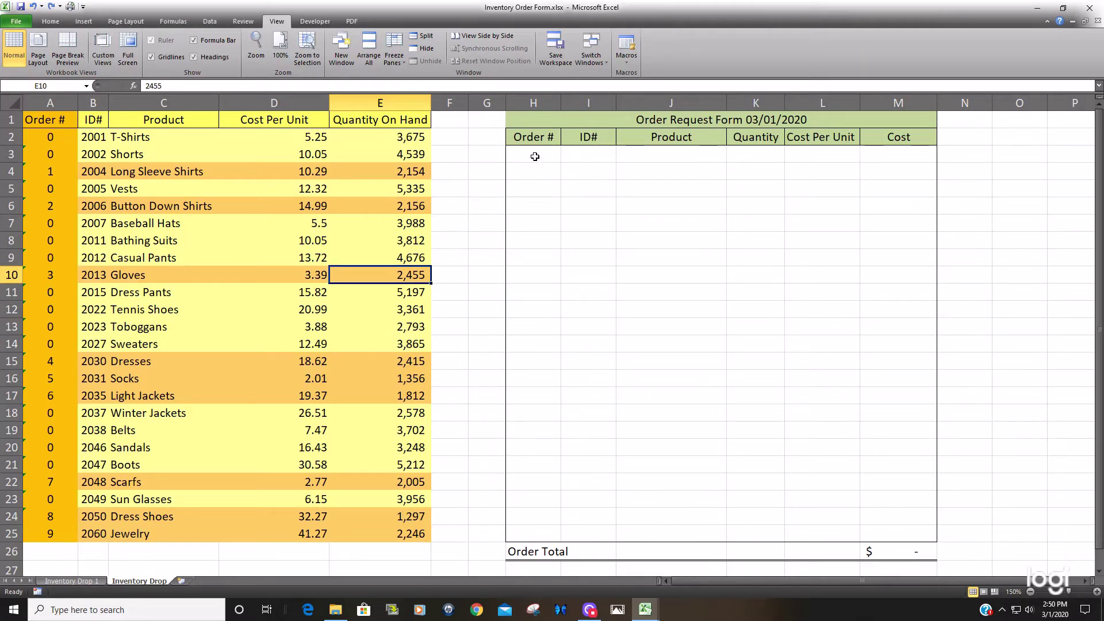
# Step: Start an IF formula in H3 of the order request's Order # column whose logical test begins with ROW(H3)
pyautogui.moveTo(548, 150); pyautogui.dragTo(539, 406)
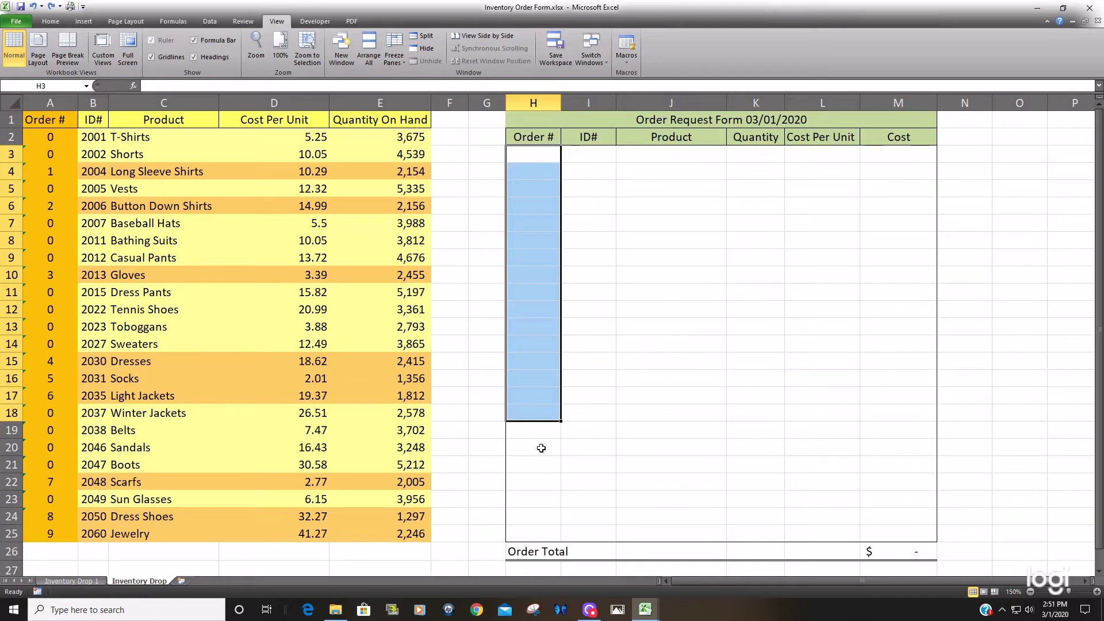
pyautogui.click(538, 153)
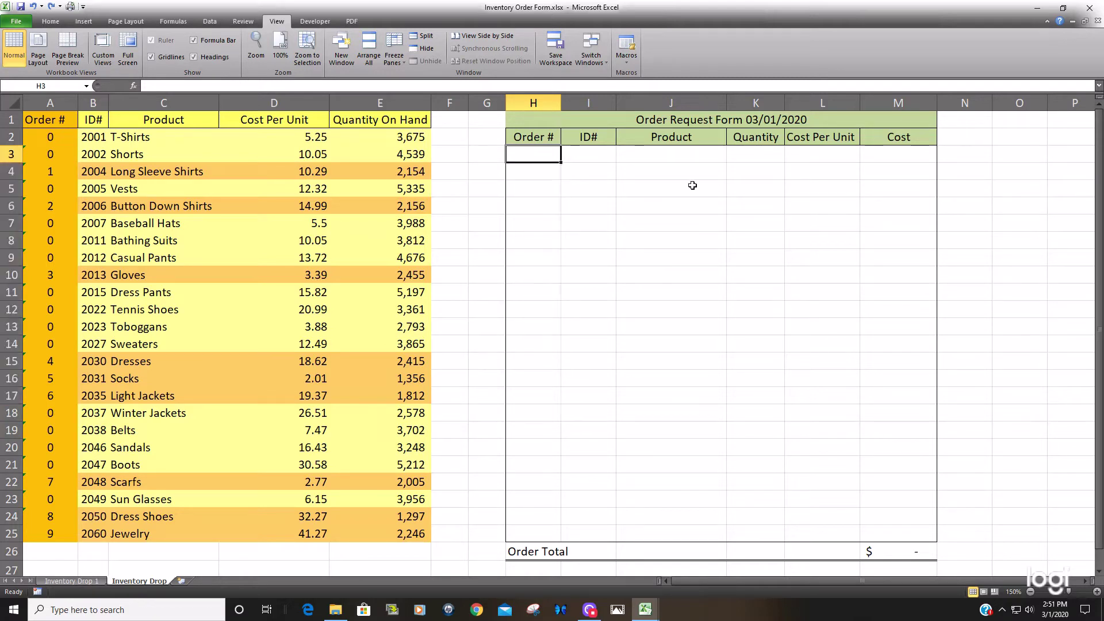
pyautogui.write('=If')
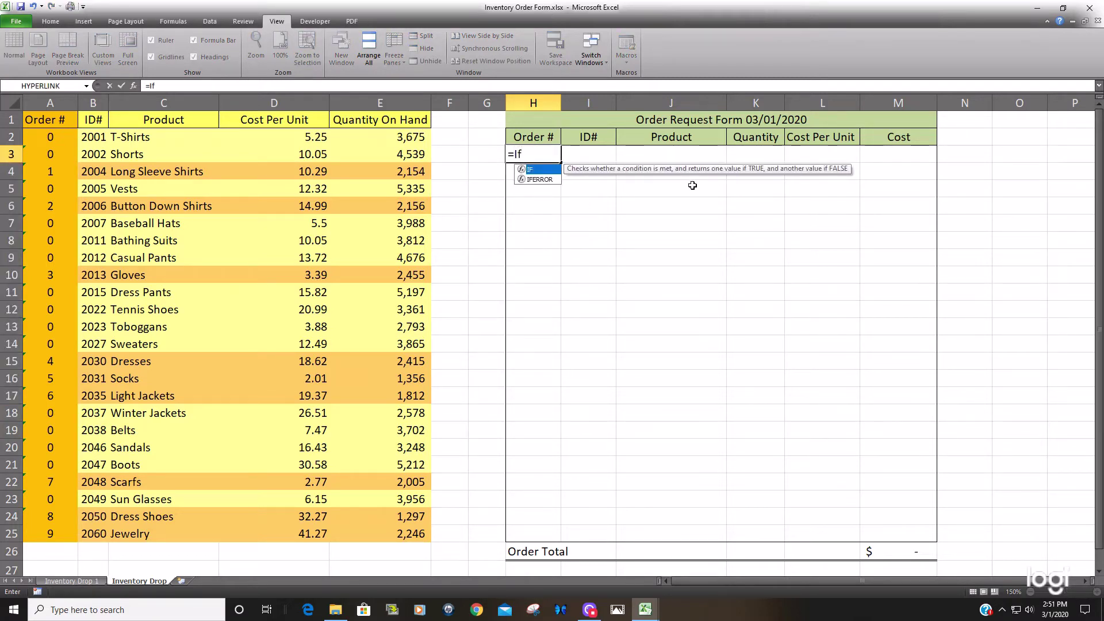
pyautogui.write('(')
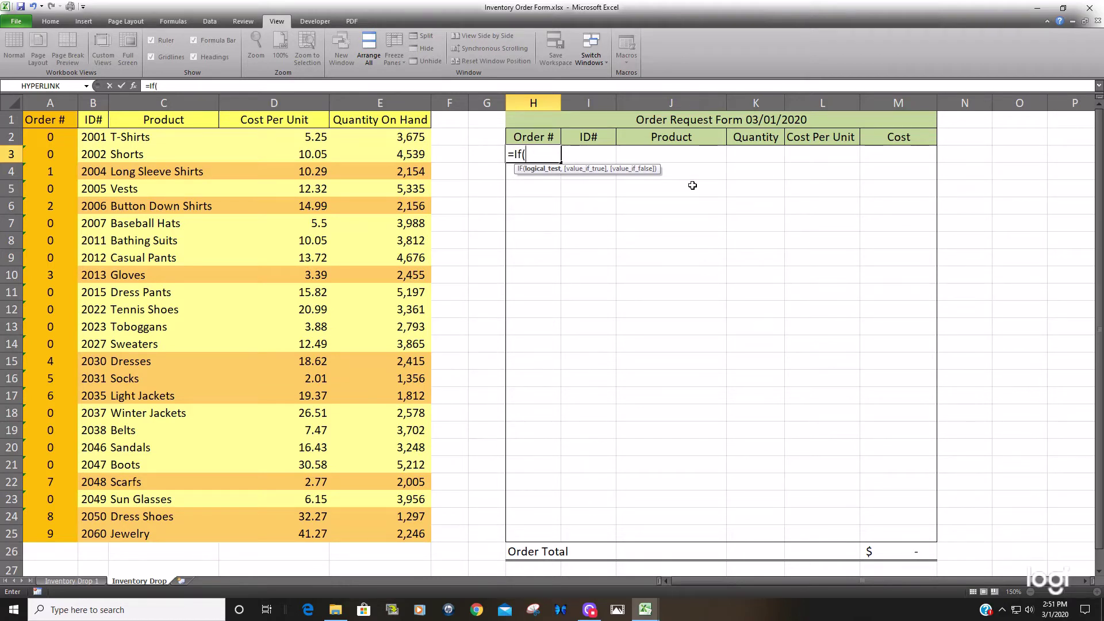
pyautogui.write('Row(')
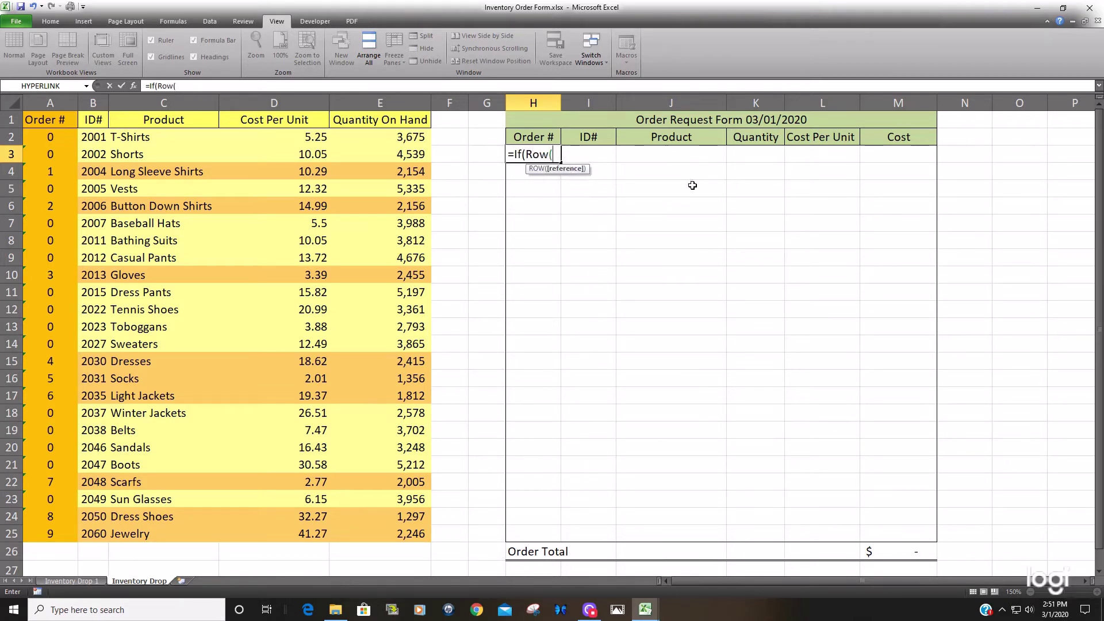
pyautogui.write('b')
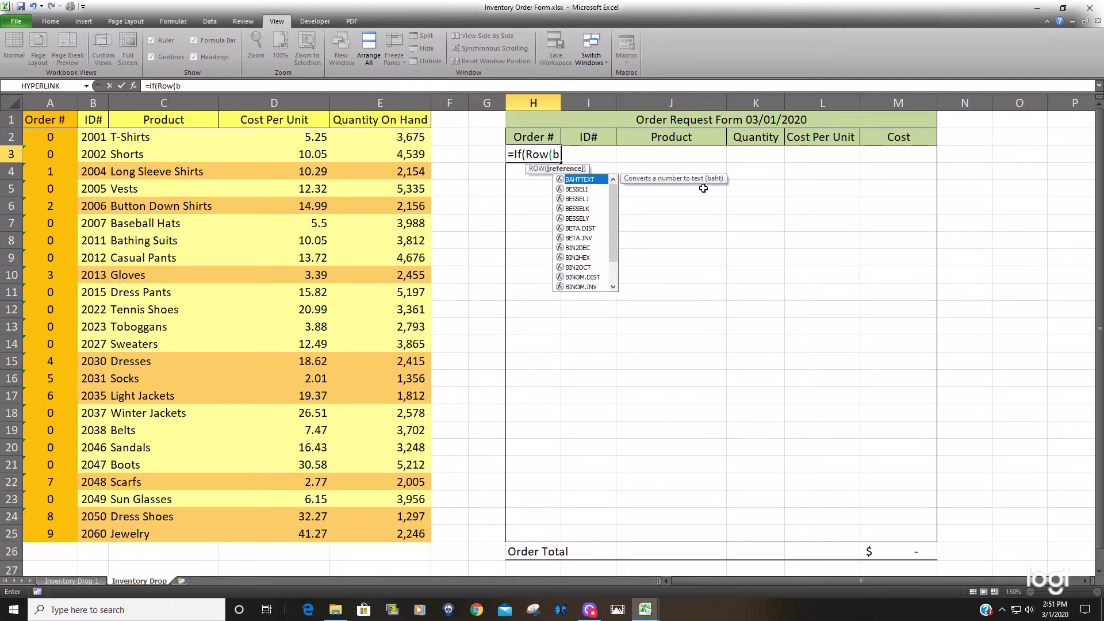
pyautogui.press('BackSpace')
pyautogui.write('h3')
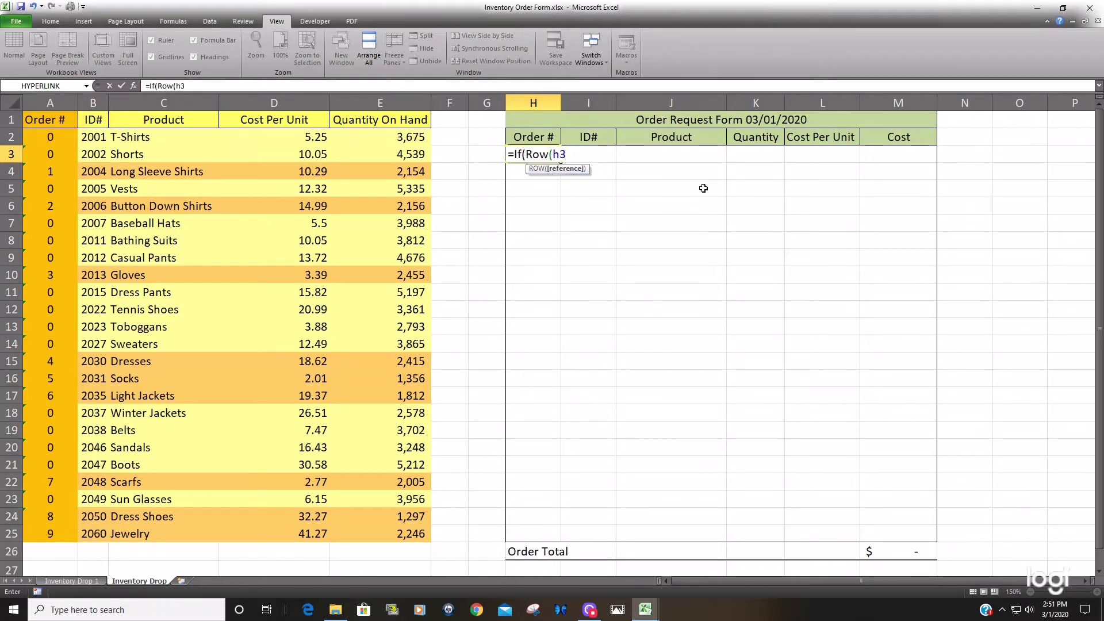
pyautogui.write(')')
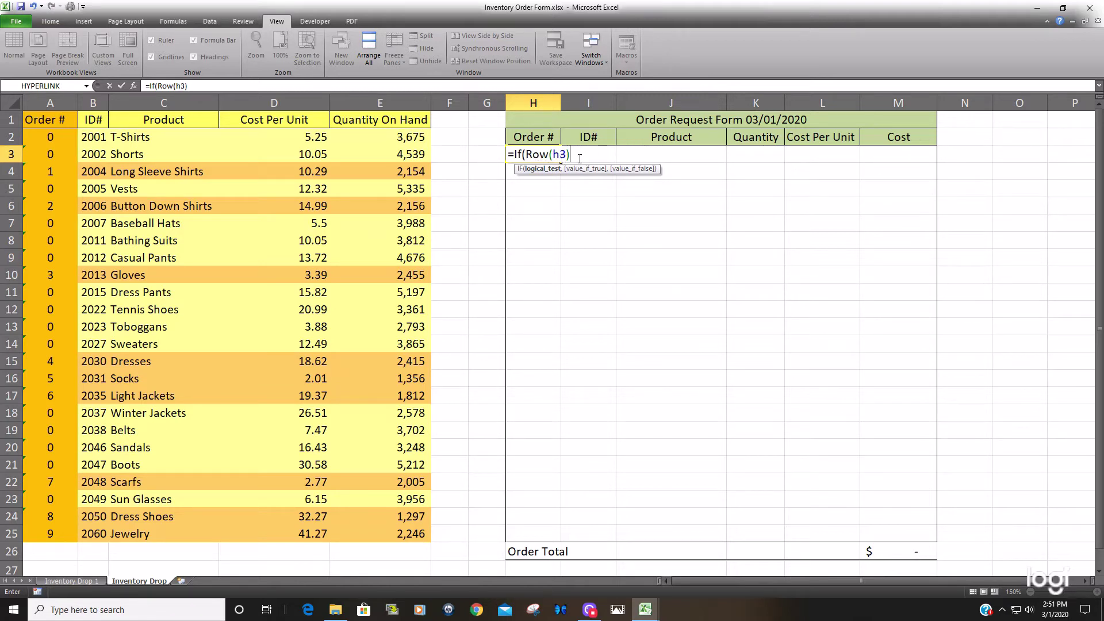
# Step: Complete the logical test in H3 as ROW(H3)-2<=MAX($A$2:$A$25), with an absolute range for MAX
pyautogui.write('-2,')
pyautogui.press('BackSpace')
pyautogui.write('<Max')
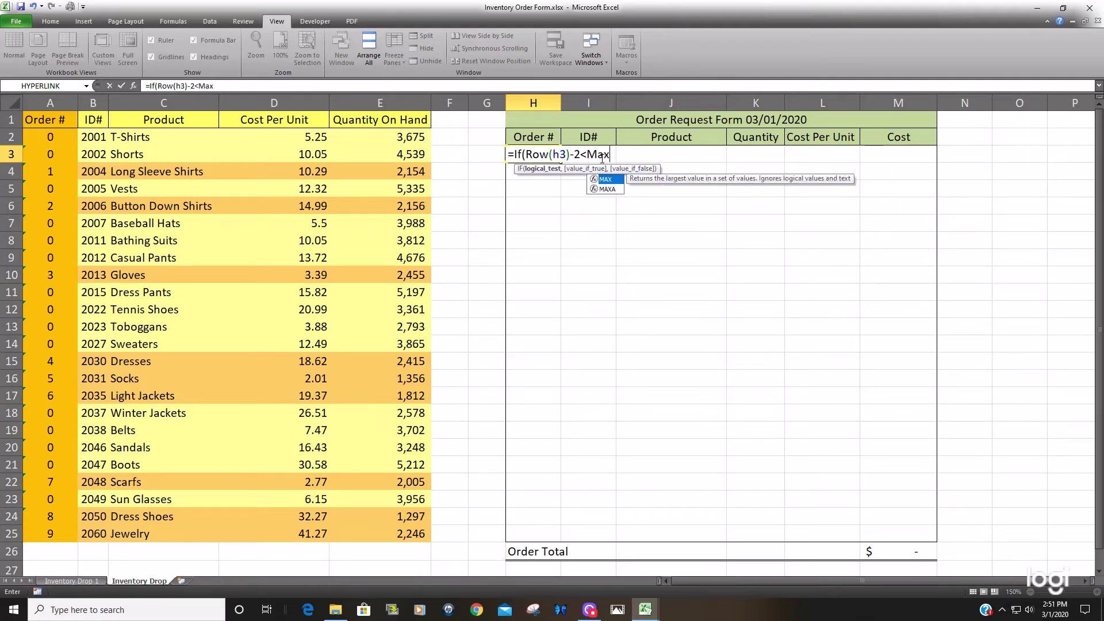
pyautogui.press('Tab')
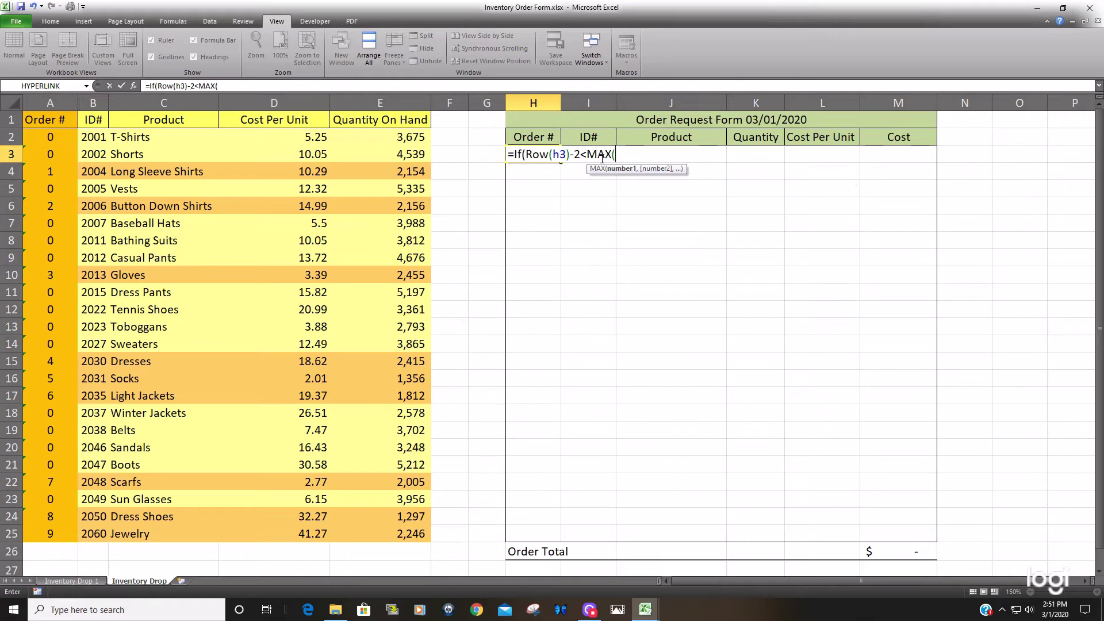
pyautogui.click(587, 154)
pyautogui.write('=')
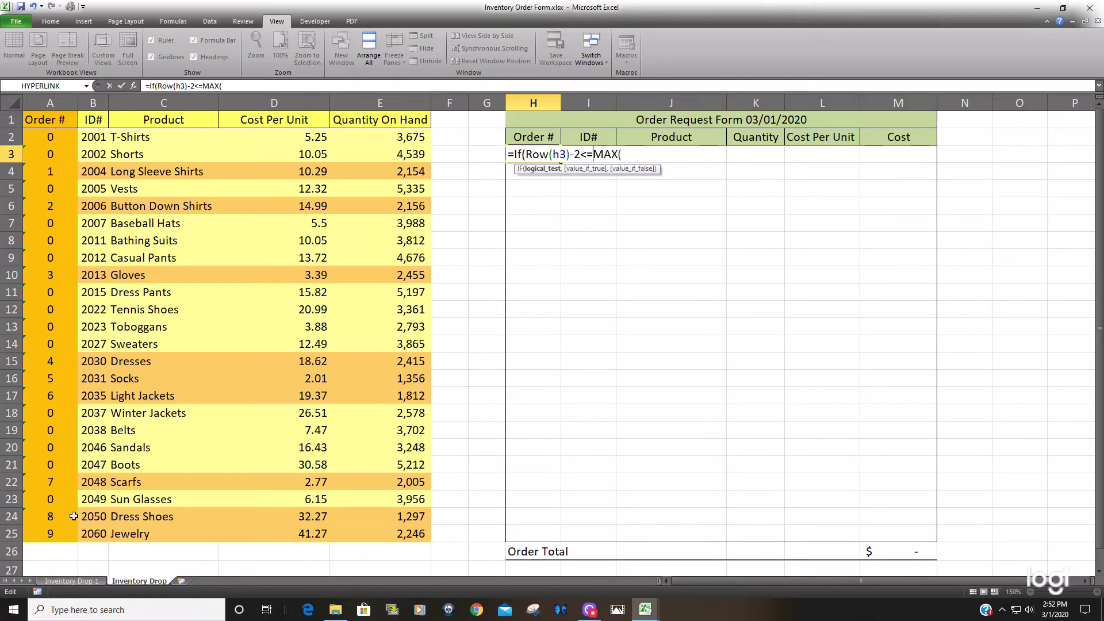
pyautogui.click(633, 156)
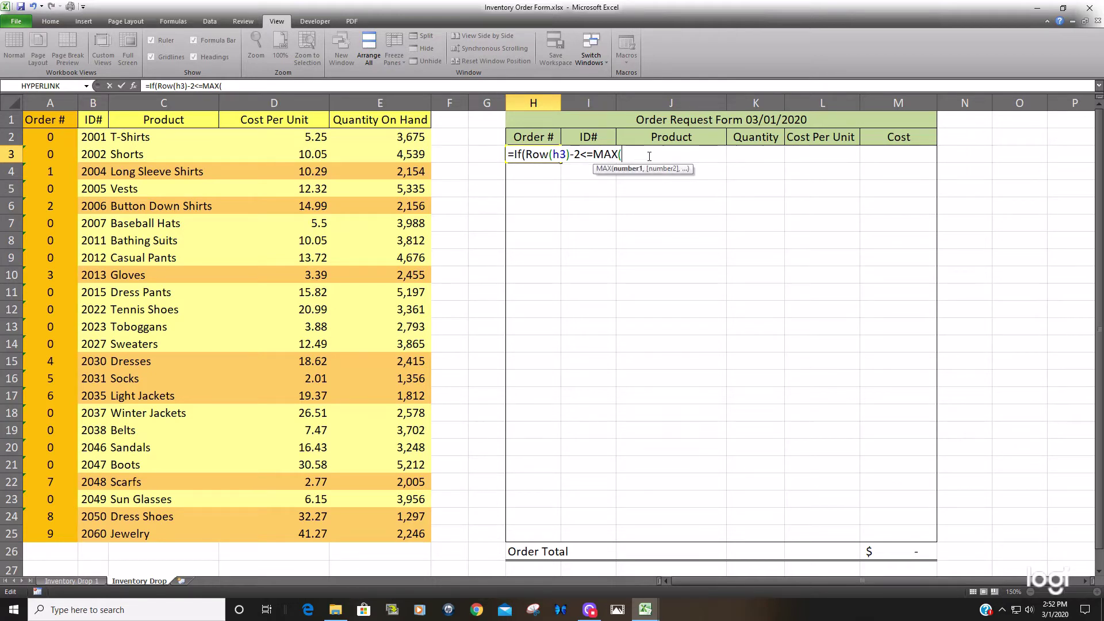
pyautogui.moveTo(50, 137); pyautogui.dragTo(58, 527)
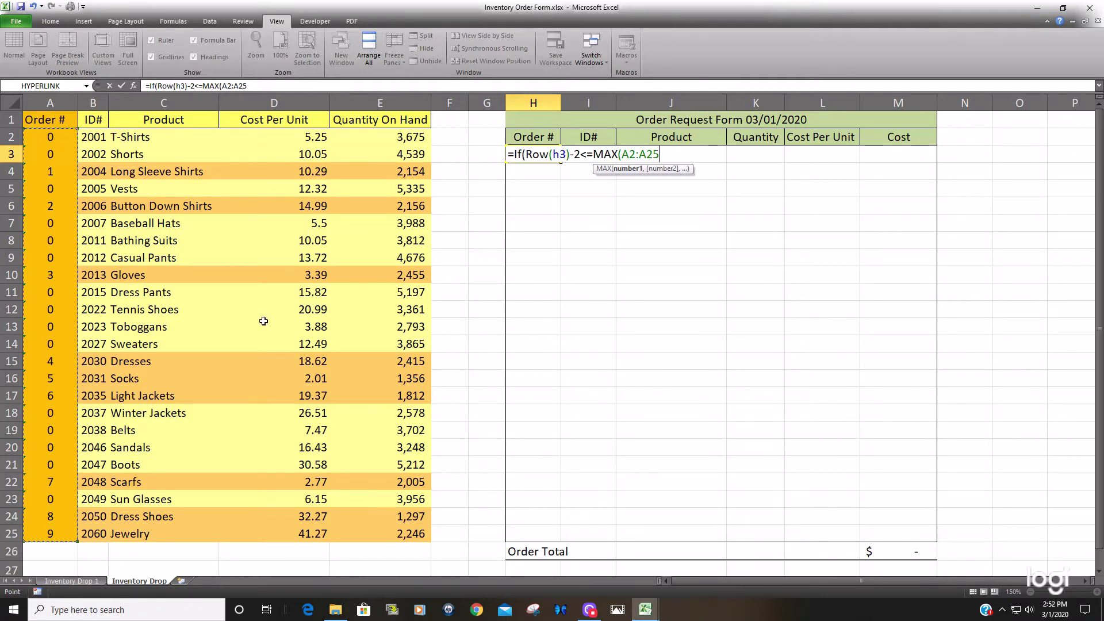
pyautogui.press('F4')
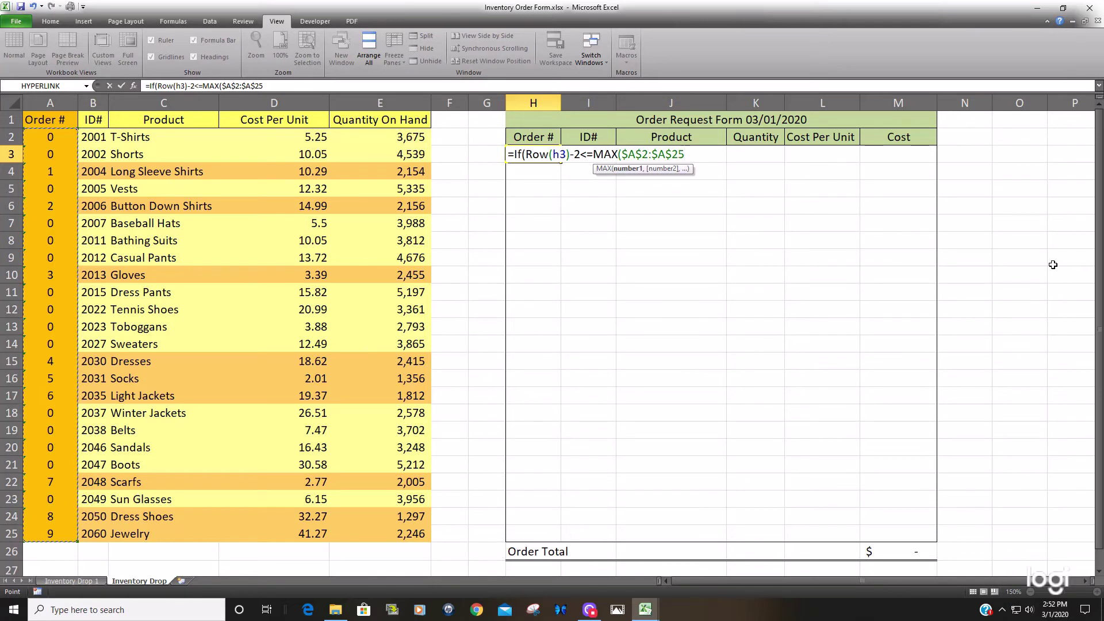
pyautogui.write(')')
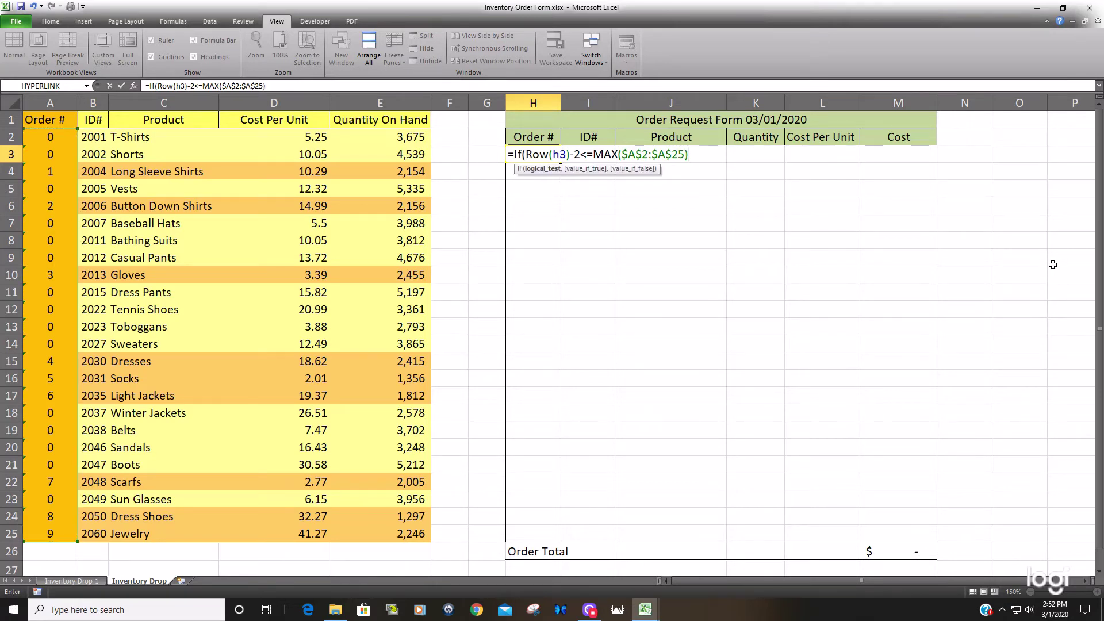
# Step: Reuse ROW(H3)-2 as the true value, set empty text "" as the false value, and enter the H3 formula
pyautogui.write(',')
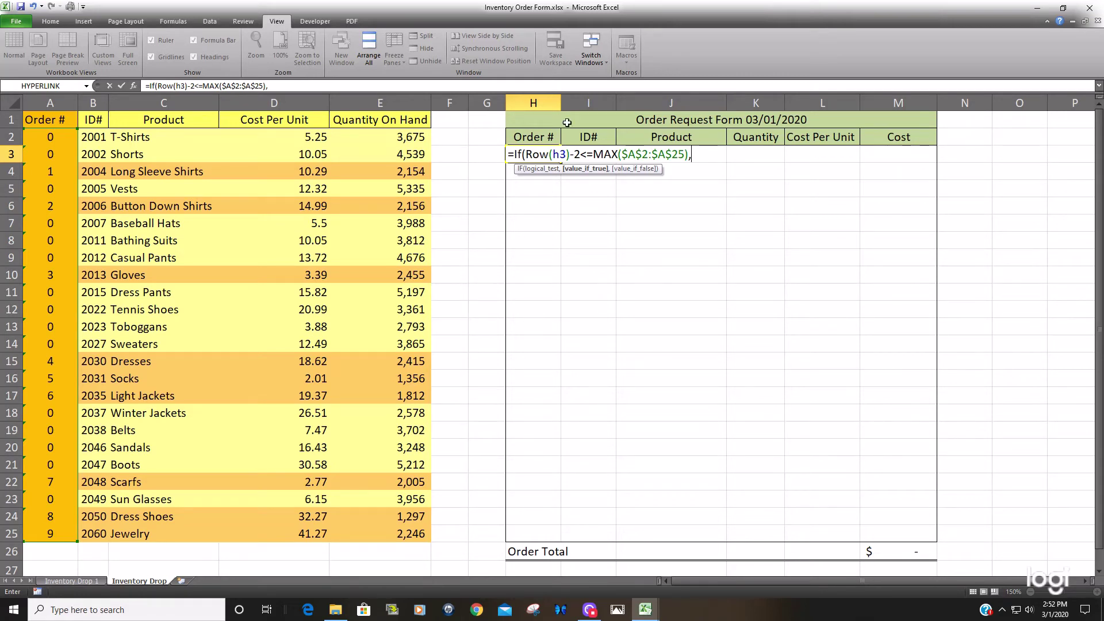
pyautogui.hotkey('shift', 'Left')
pyautogui.hotkey('shift', 'Left')
pyautogui.hotkey('ctrl', 'c')
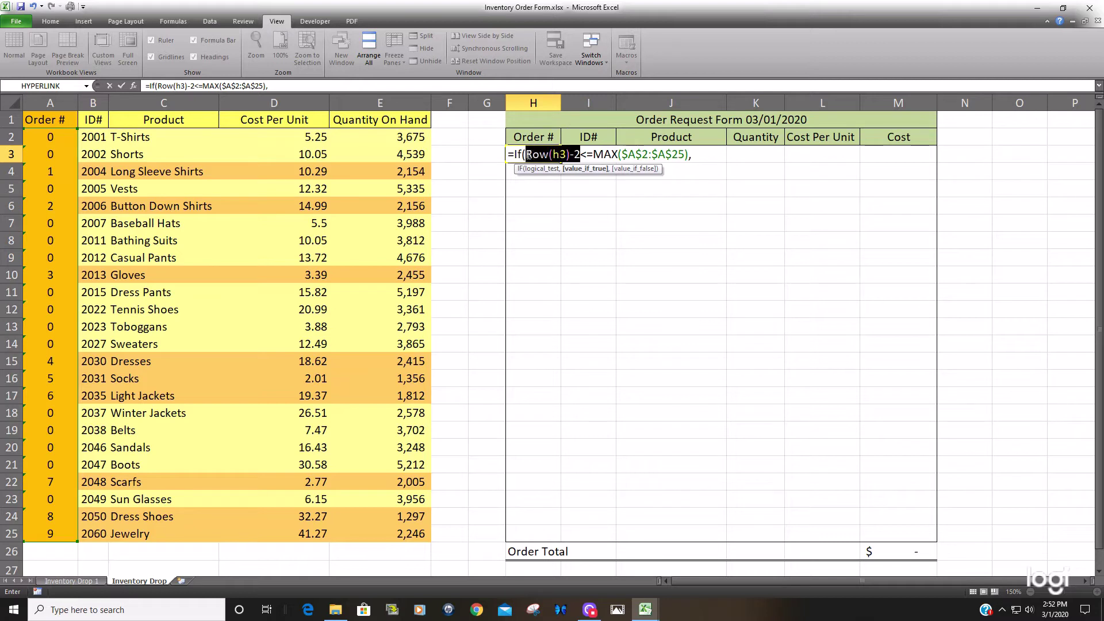
pyautogui.click(713, 155)
pyautogui.hotkey('ctrl', 'v')
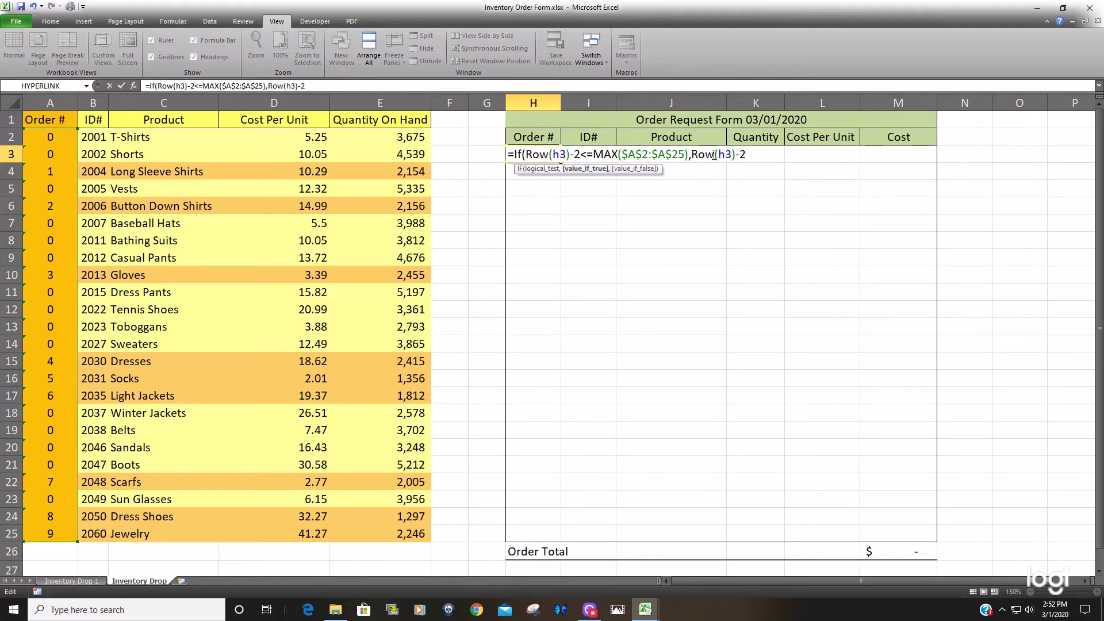
pyautogui.write(',""')
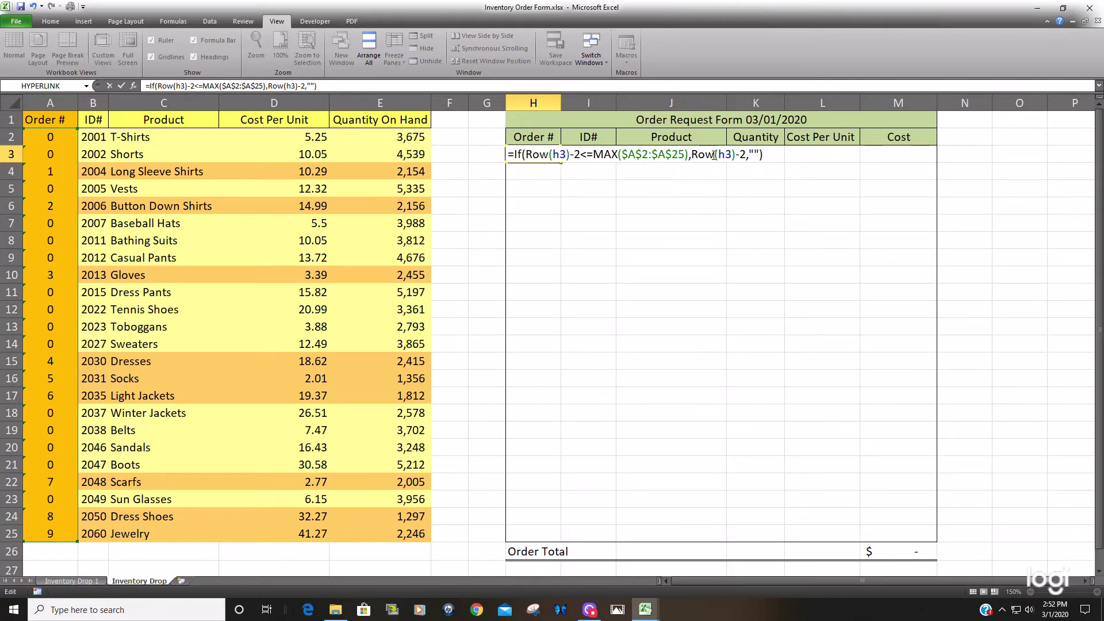
pyautogui.press('Return')
# Step: Fill the H3 formula down the order request's Order # column through H25
pyautogui.click(547, 152)
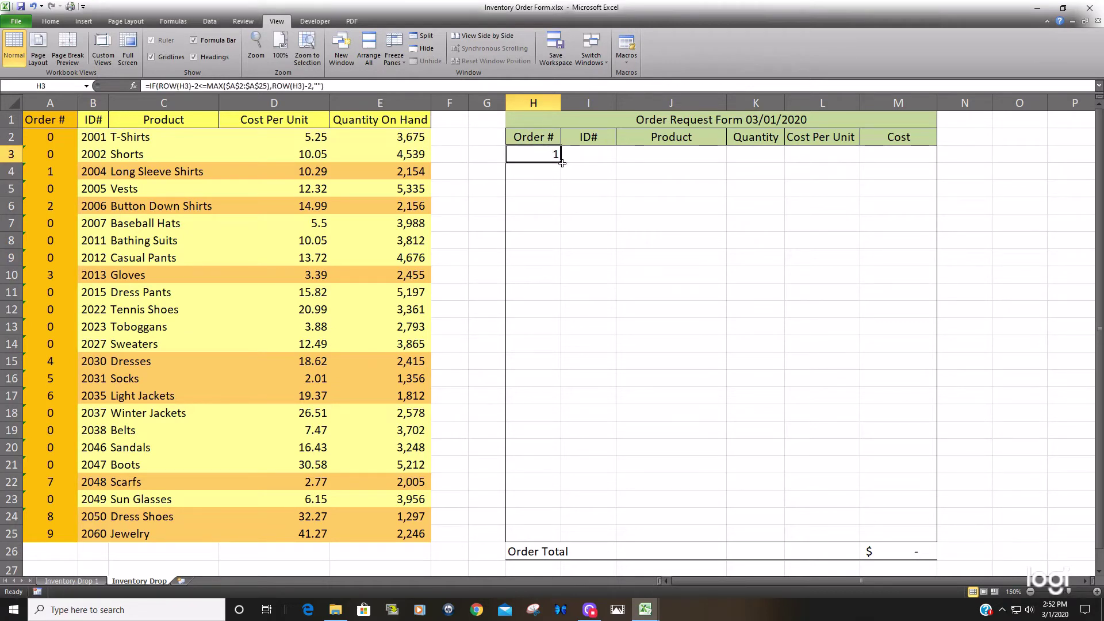
pyautogui.moveTo(562, 163); pyautogui.dragTo(559, 539)
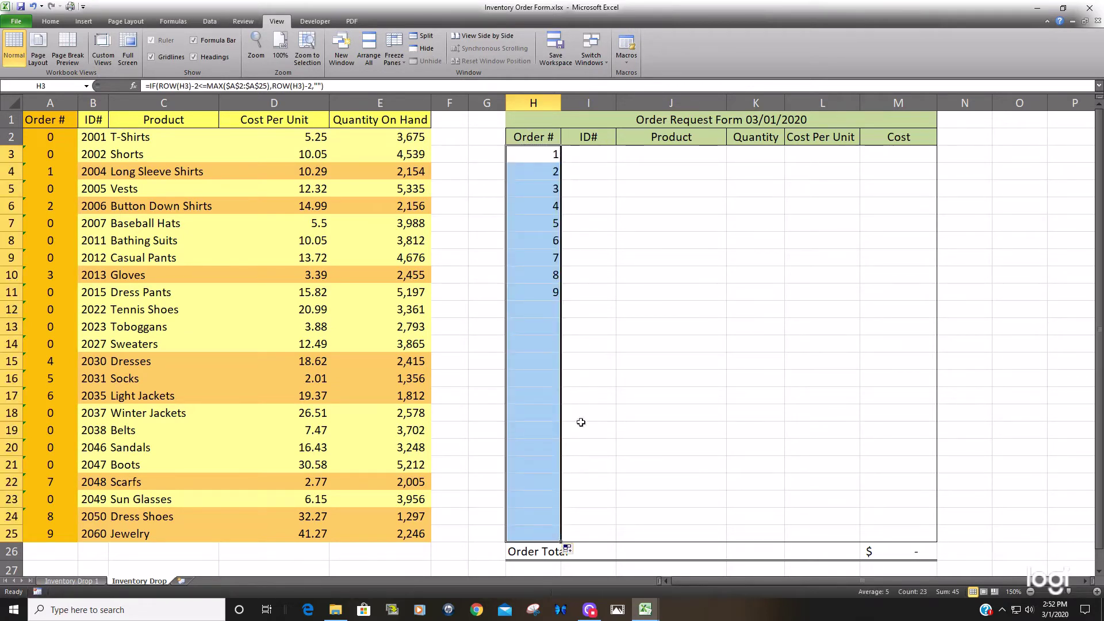
pyautogui.click(544, 297)
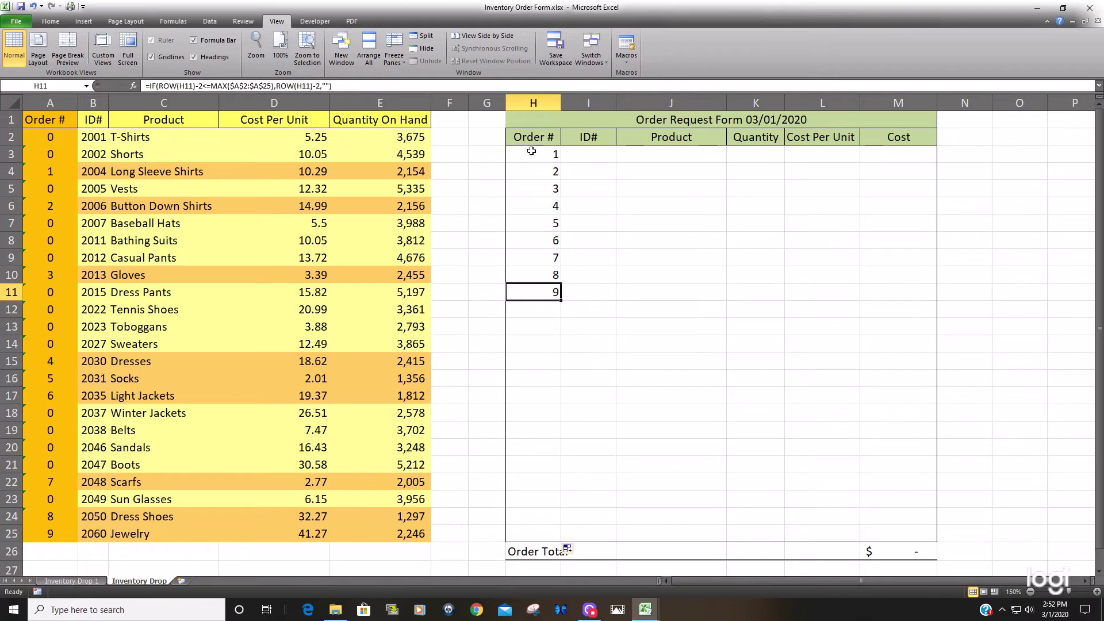
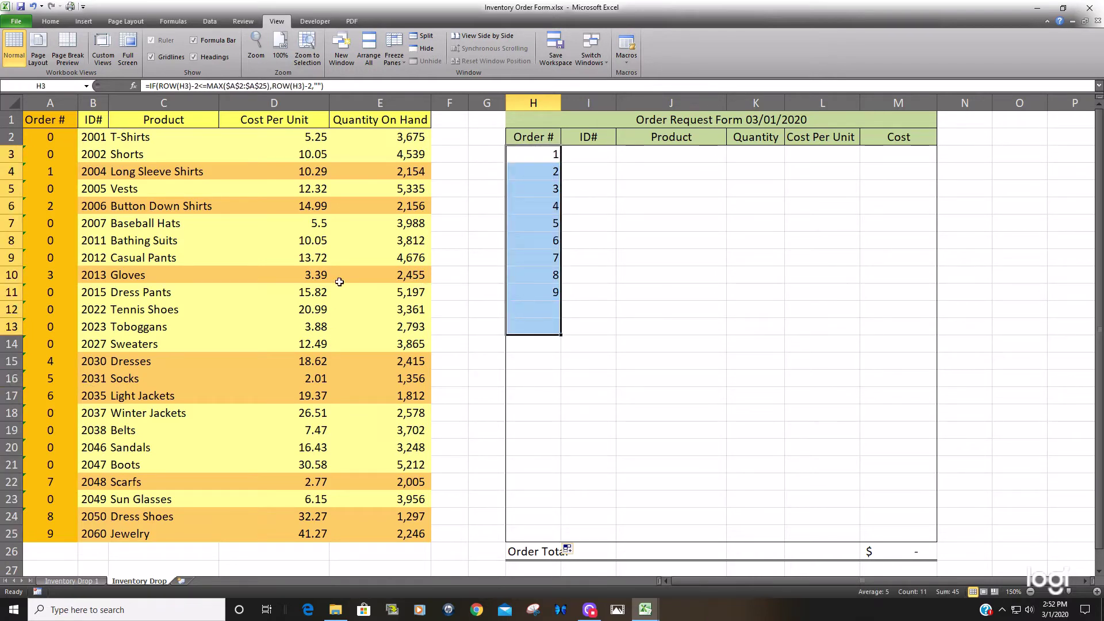
# Step: Test the order numbering by changing the Gloves quantity on hand to 2,500, and undo that change
pyautogui.click(405, 277)
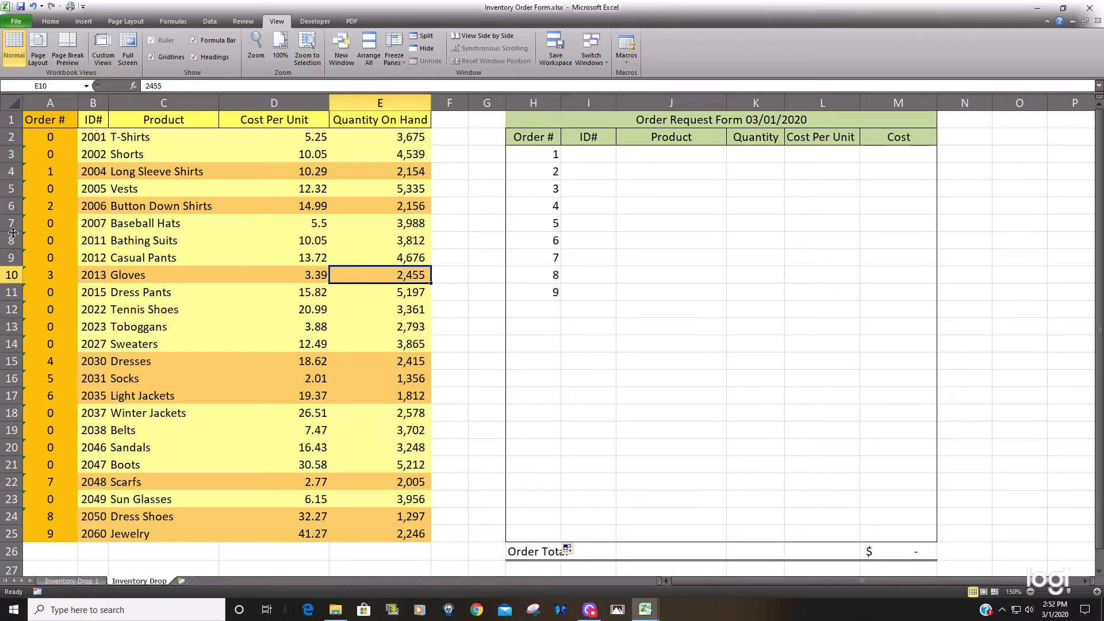
pyautogui.write('2,500')
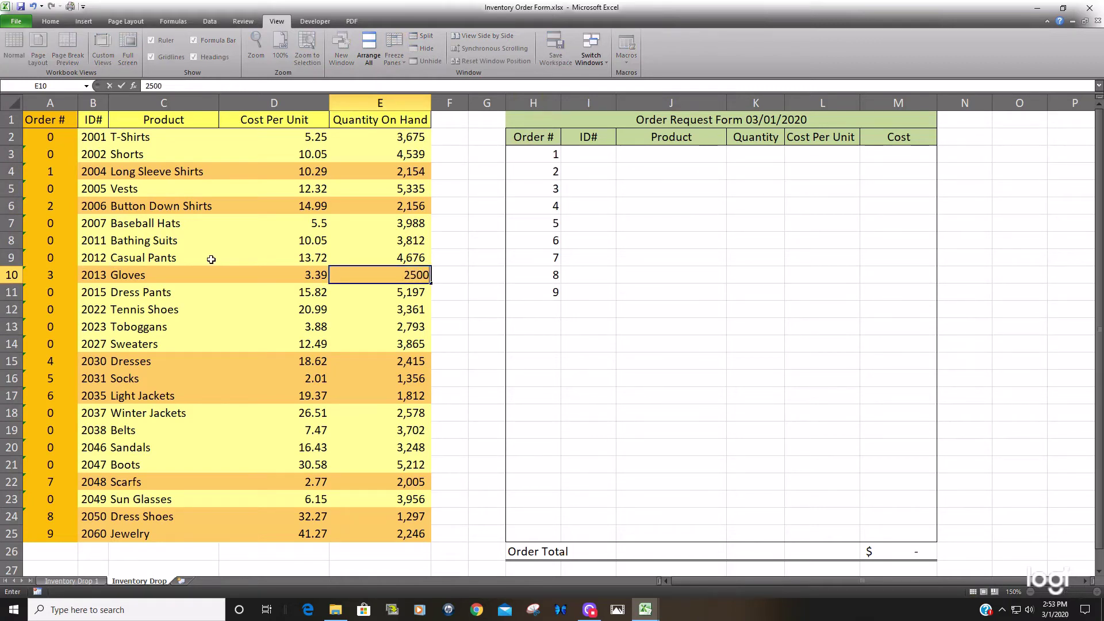
pyautogui.press('Return')
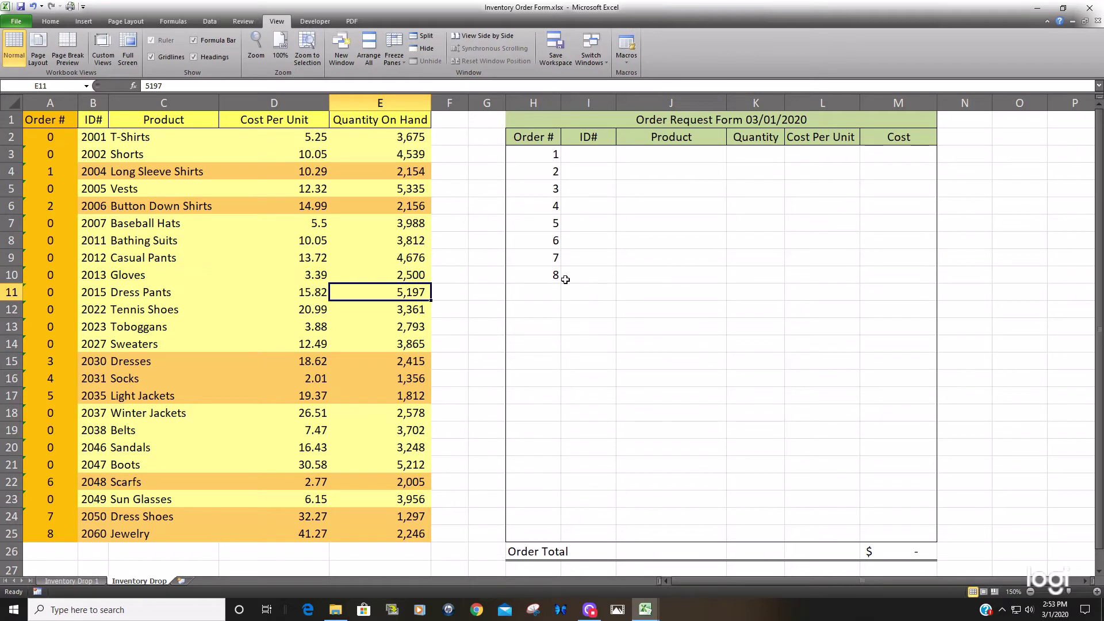
pyautogui.click(33, 9)
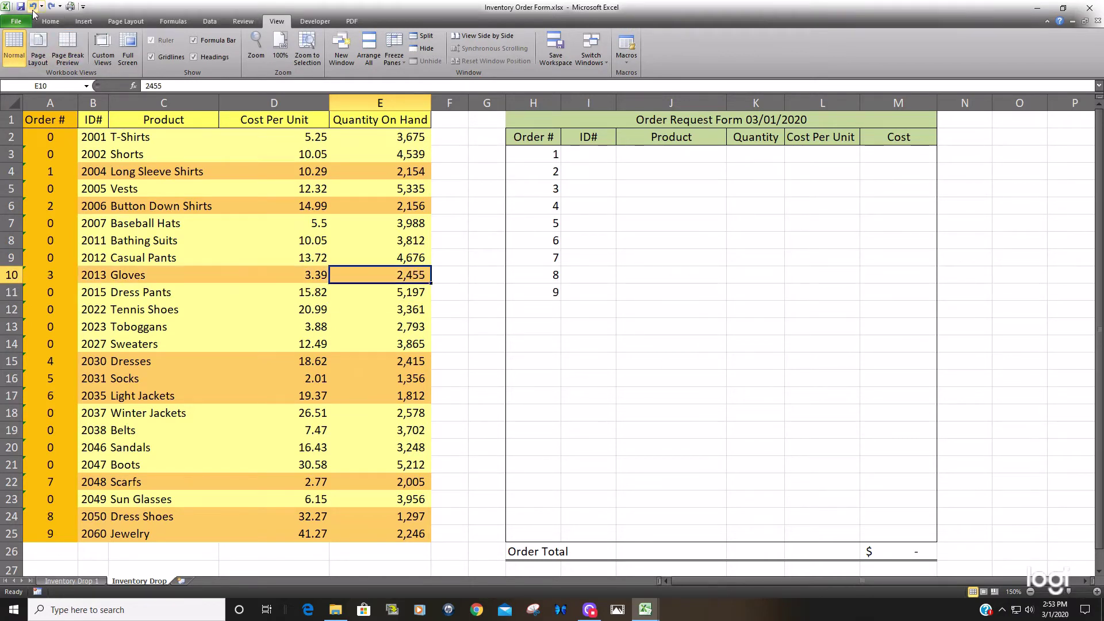
# Step: Review the order request's empty columns and the Order # columns shared by the inventory list and the request form
pyautogui.moveTo(734, 370); pyautogui.dragTo(734, 378)
pyautogui.click(592, 154)
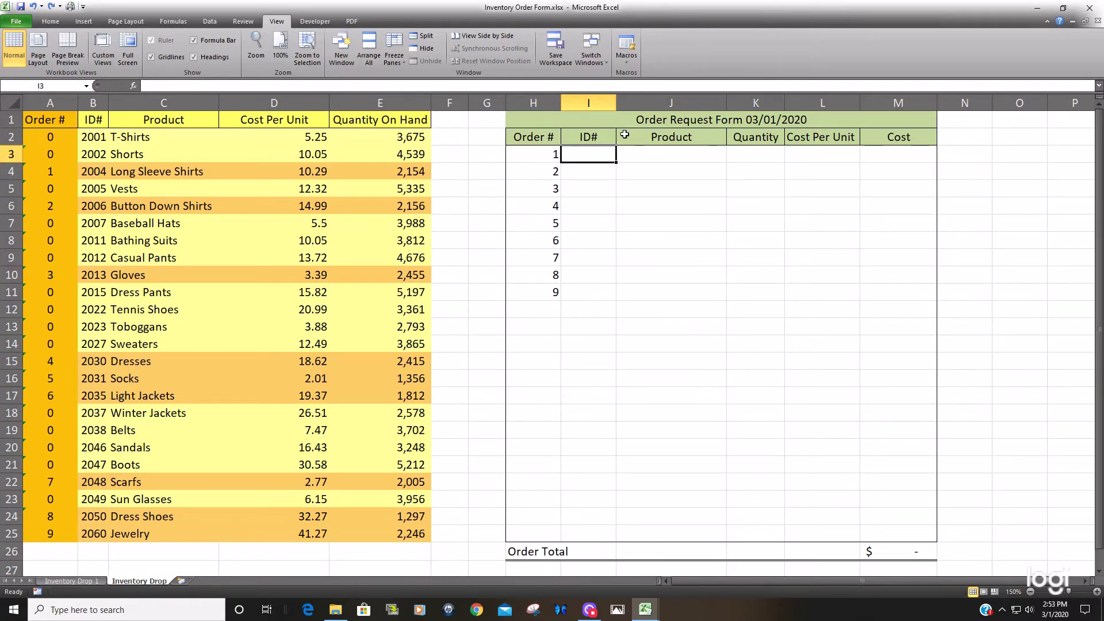
pyautogui.click(591, 137)
pyautogui.moveTo(591, 136); pyautogui.dragTo(869, 285)
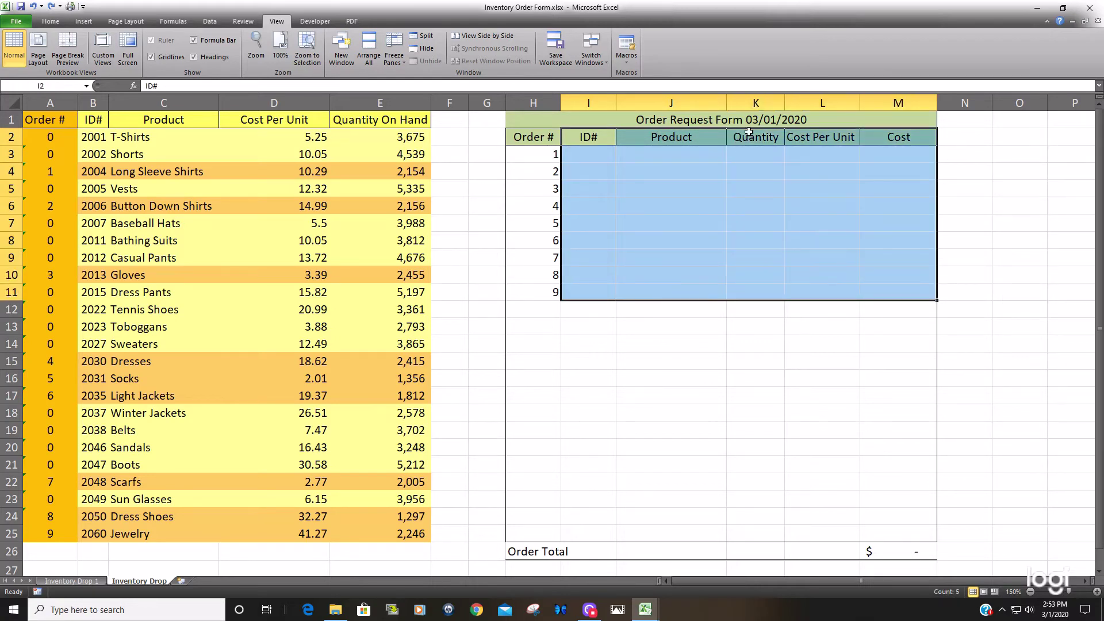
pyautogui.moveTo(752, 132); pyautogui.dragTo(760, 273)
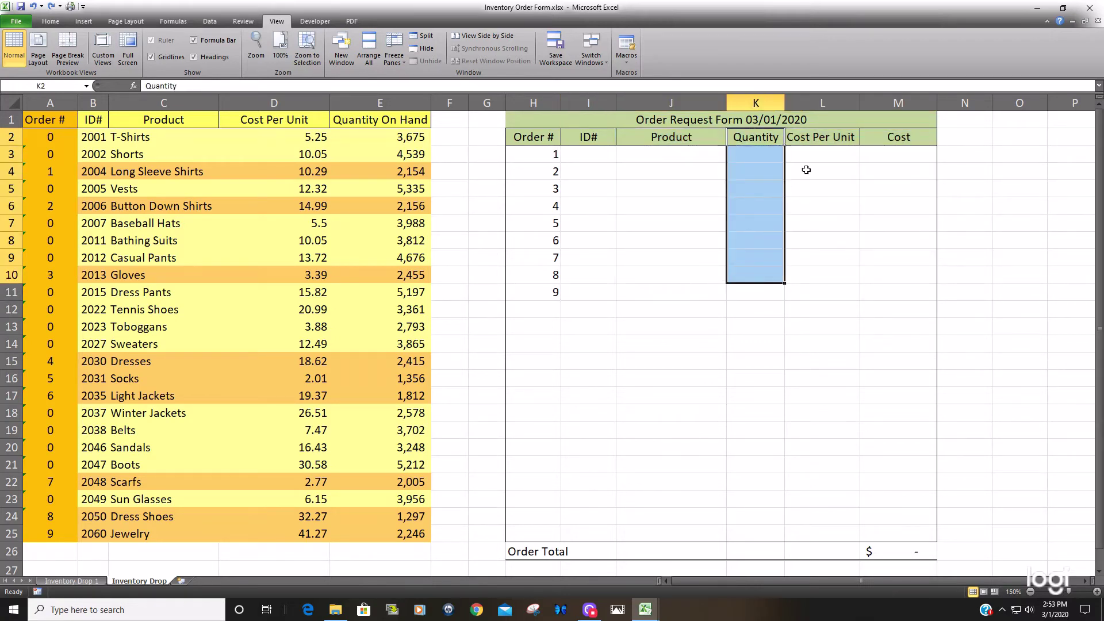
pyautogui.click(912, 135)
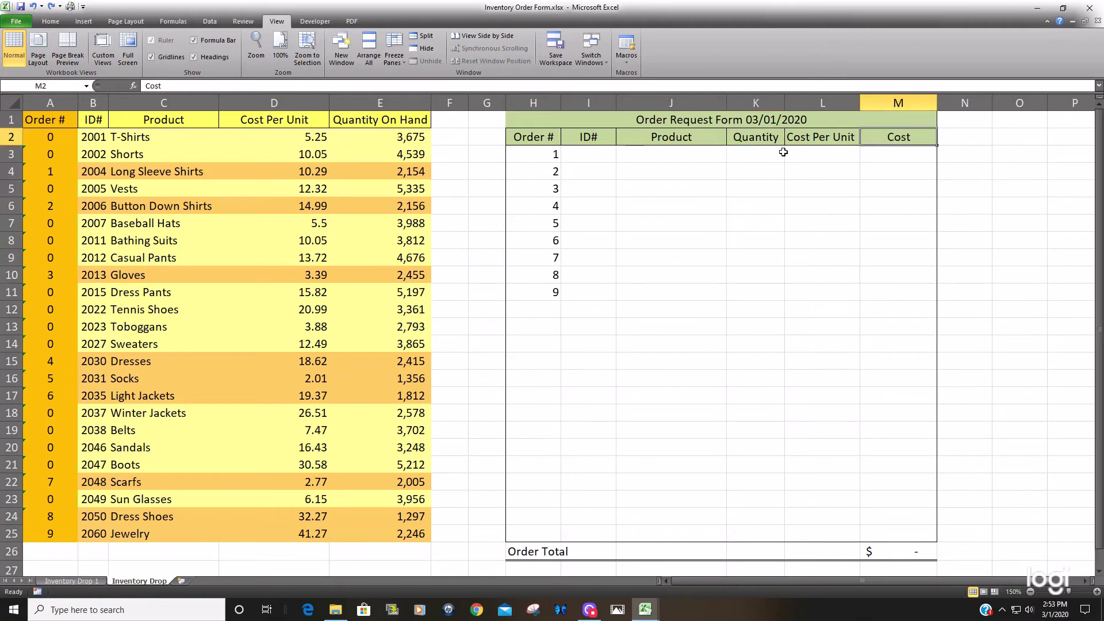
pyautogui.moveTo(599, 138)
pyautogui.mouseDown()
pyautogui.moveTo(580, 138)
pyautogui.moveTo(667, 178)
pyautogui.moveTo(584, 155)
pyautogui.mouseUp()
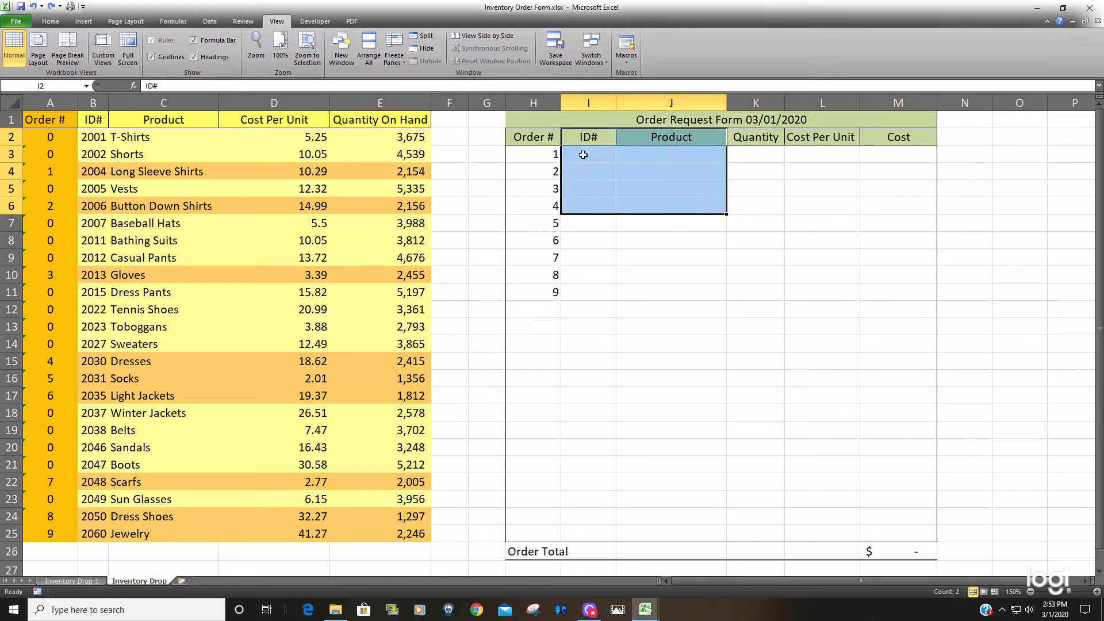
pyautogui.click(549, 156)
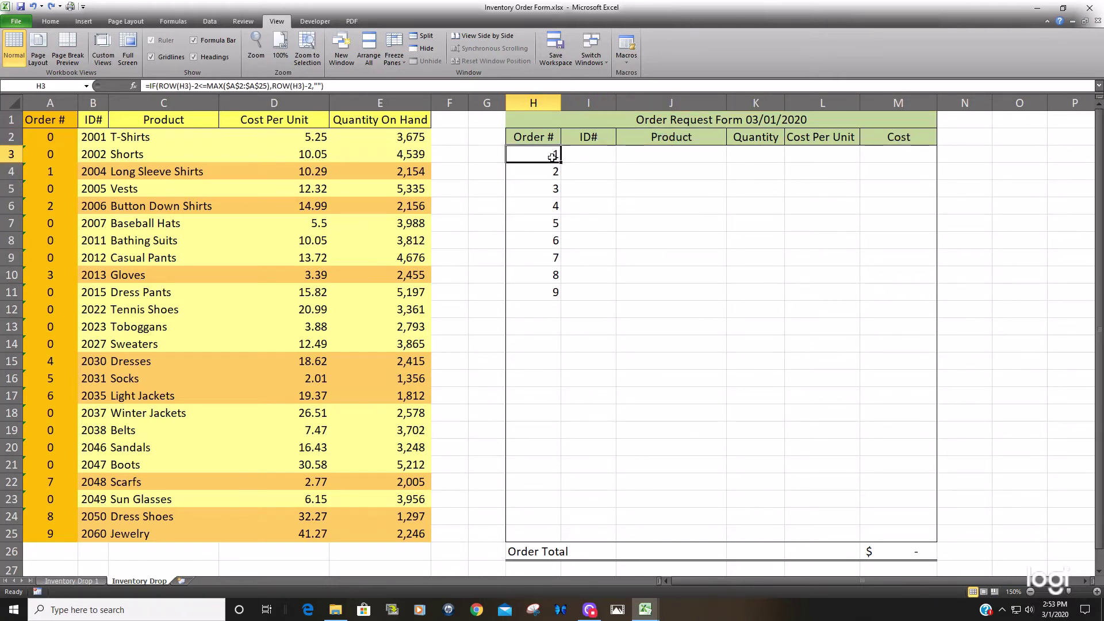
pyautogui.click(50, 103)
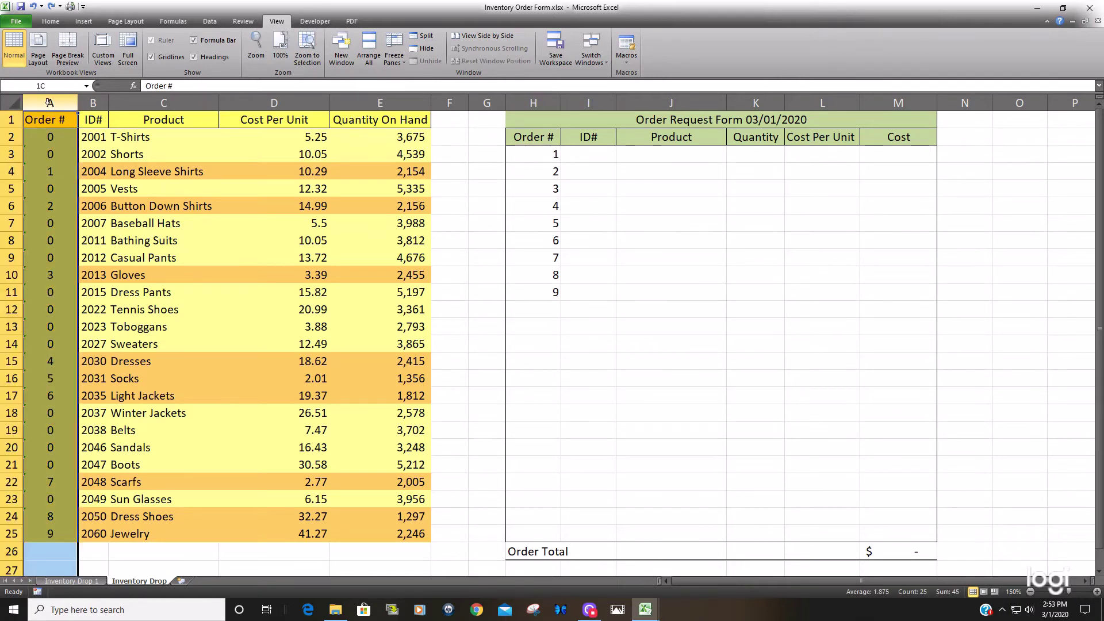
pyautogui.click(541, 162)
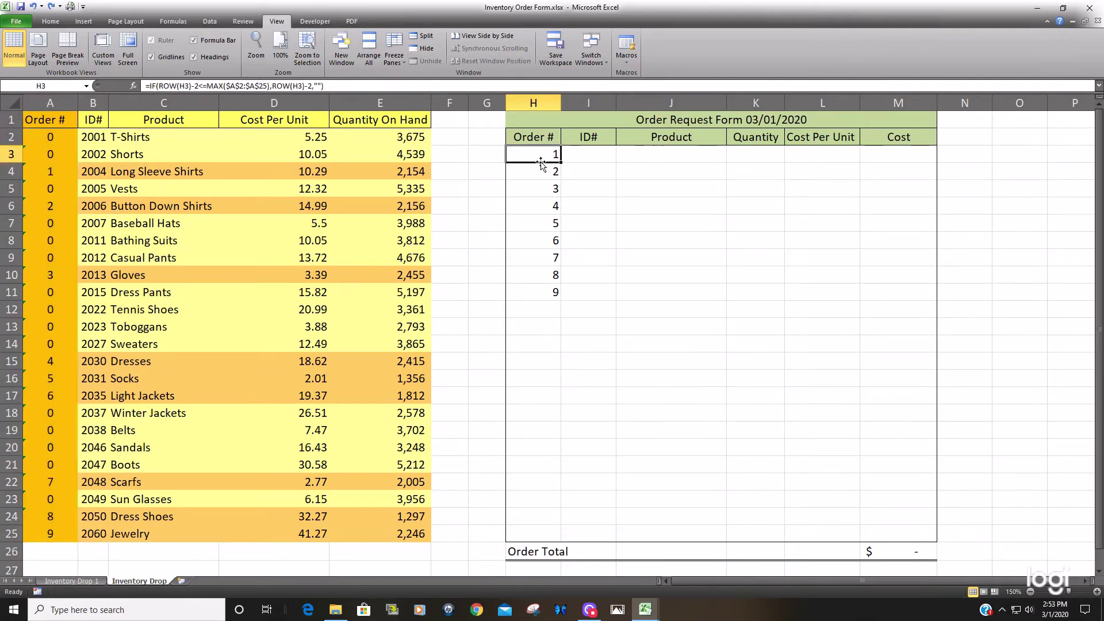
# Step: Start a VLOOKUP formula in I3 of the order request's ID# column with $H3 as the column-locked lookup value
pyautogui.click(594, 154)
pyautogui.write('=VLOOKUP(')
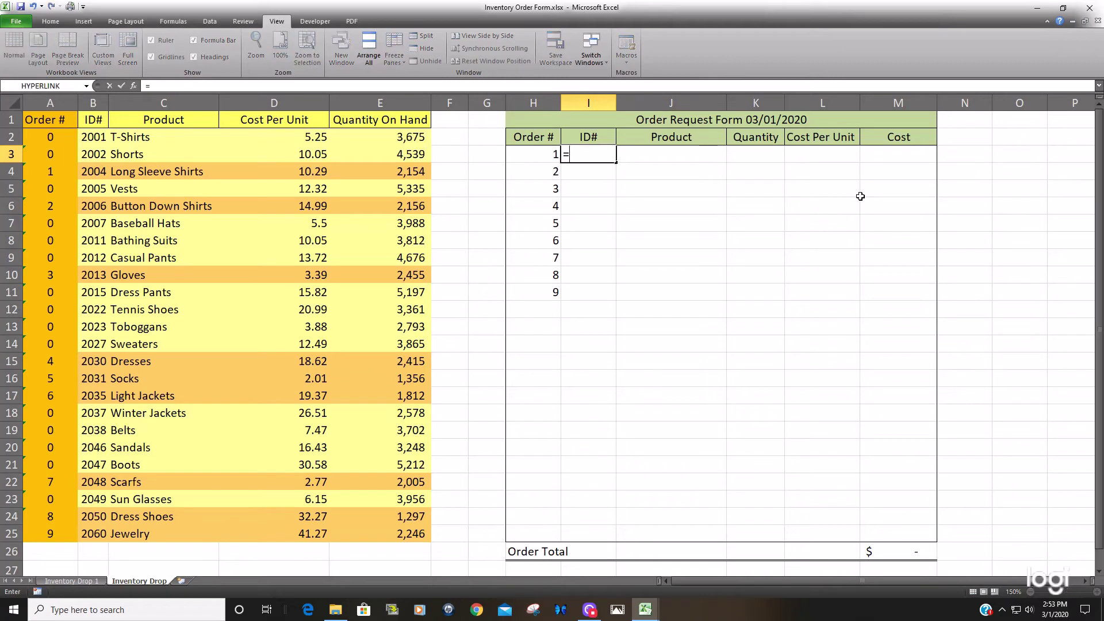
pyautogui.click(543, 153)
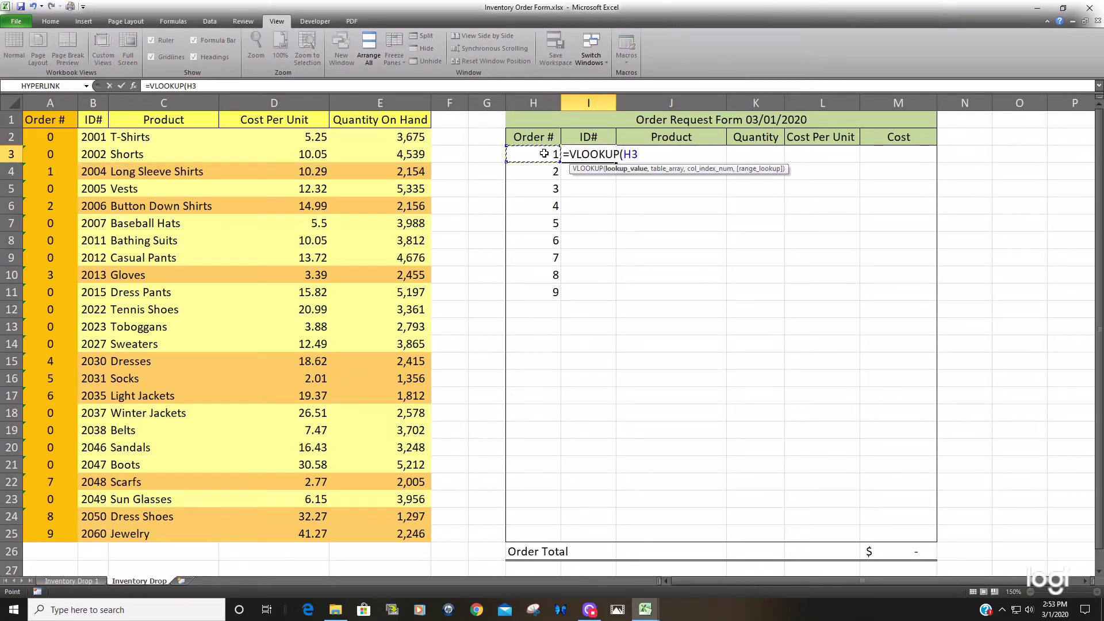
pyautogui.press('F4')
pyautogui.press('F4')
pyautogui.press('F4')
pyautogui.write(',')
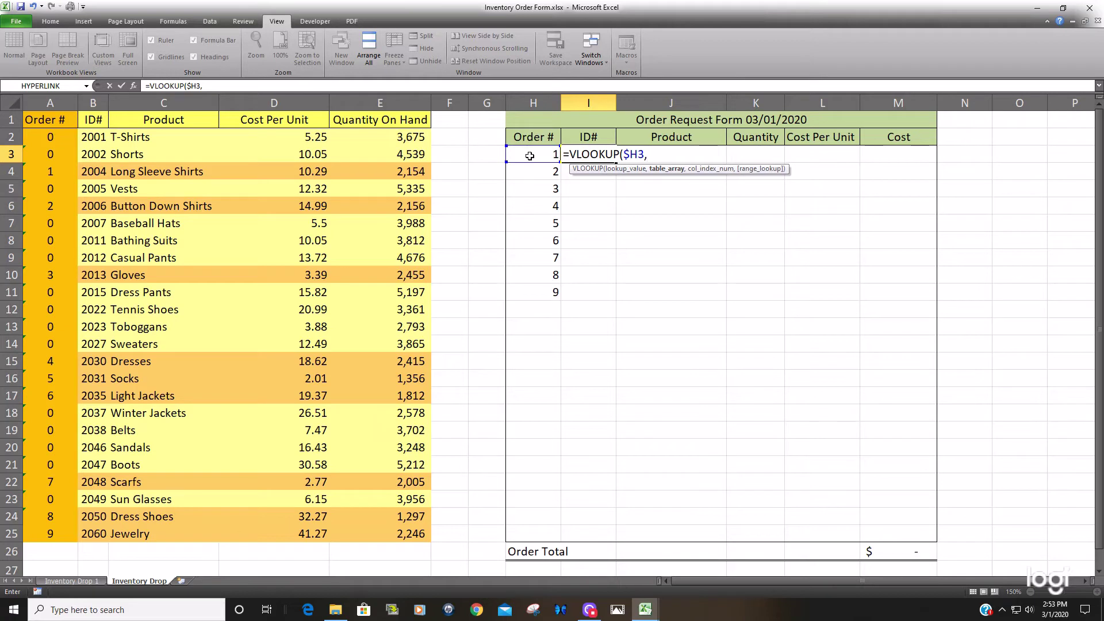
# Step: Complete the I3 VLOOKUP with table array $A$2:$E$25, column index 2 and exact match 0, and enter it
pyautogui.click(51, 135)
pyautogui.moveTo(51, 135); pyautogui.dragTo(422, 532)
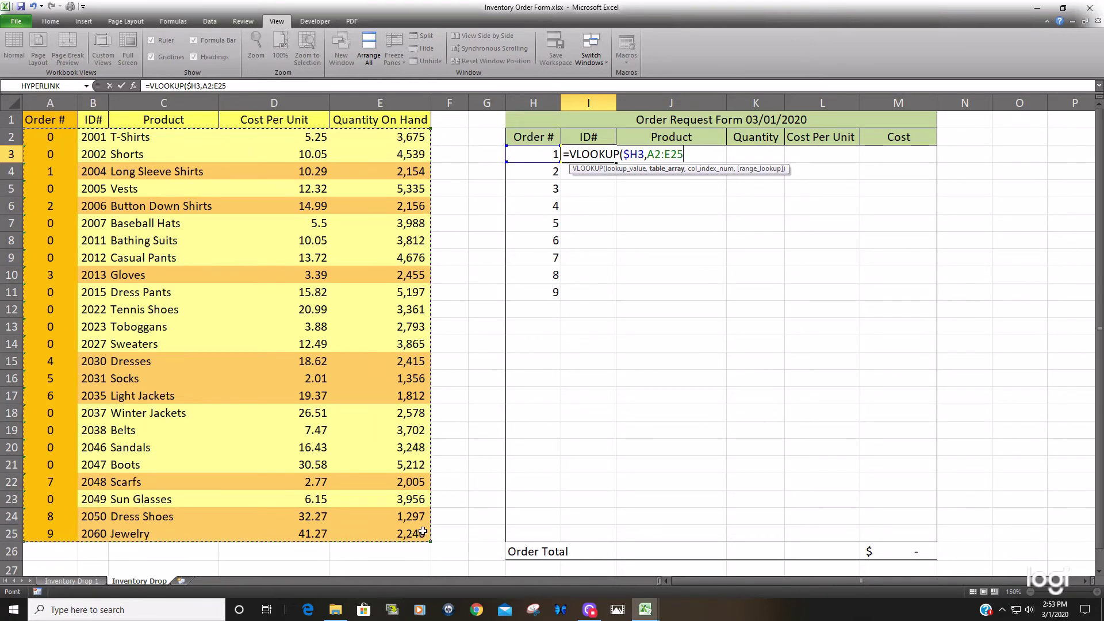
pyautogui.press('F4')
pyautogui.write(',')
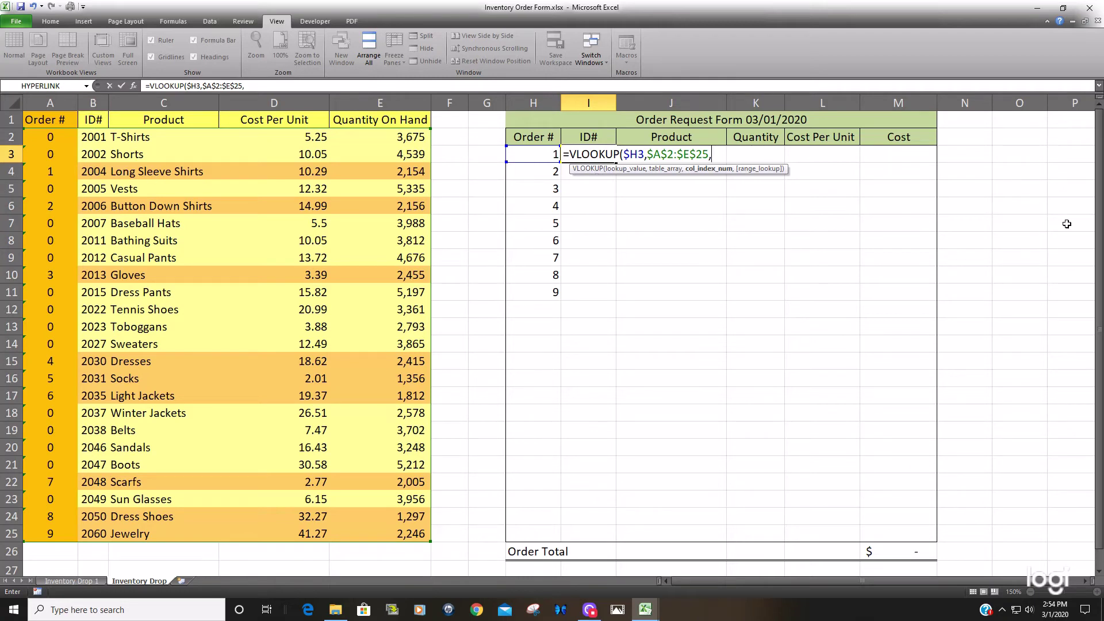
pyautogui.write('2,0)')
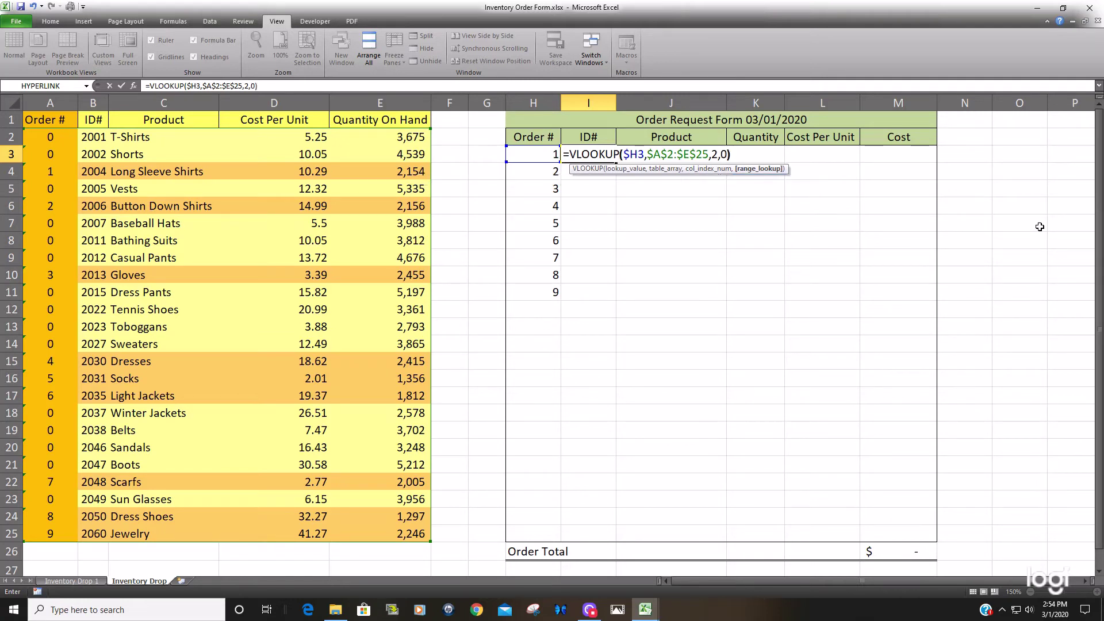
pyautogui.press('Return')
# Step: Compare I3 with the Long Sleeve Shirts inventory row and fill its VLOOKUP down the ID# column through I25
pyautogui.click(582, 154)
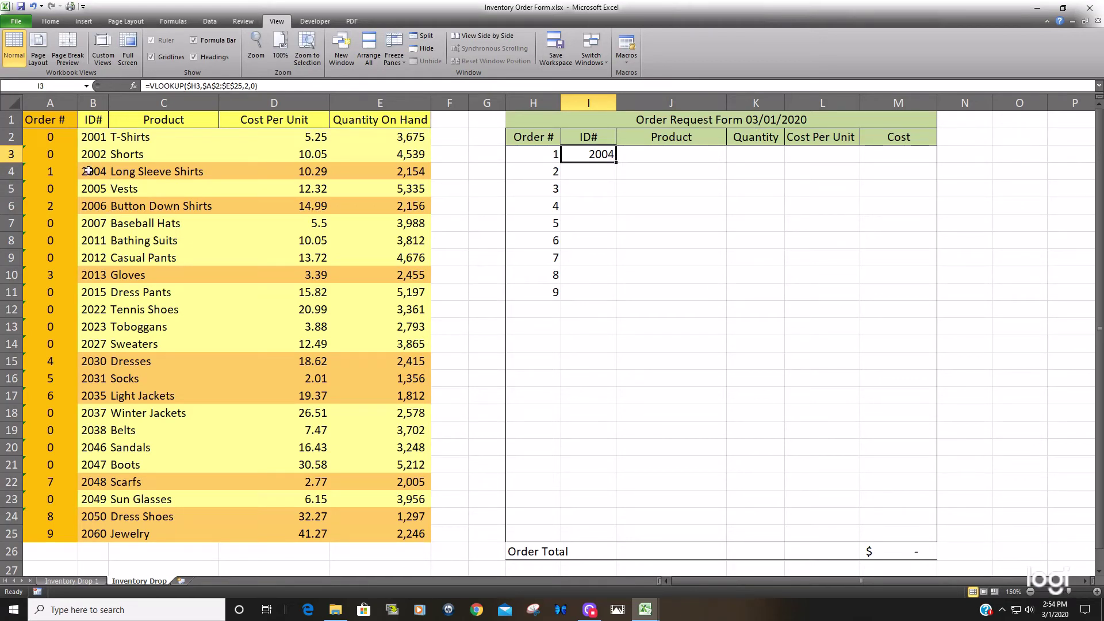
pyautogui.moveTo(38, 171); pyautogui.dragTo(389, 174)
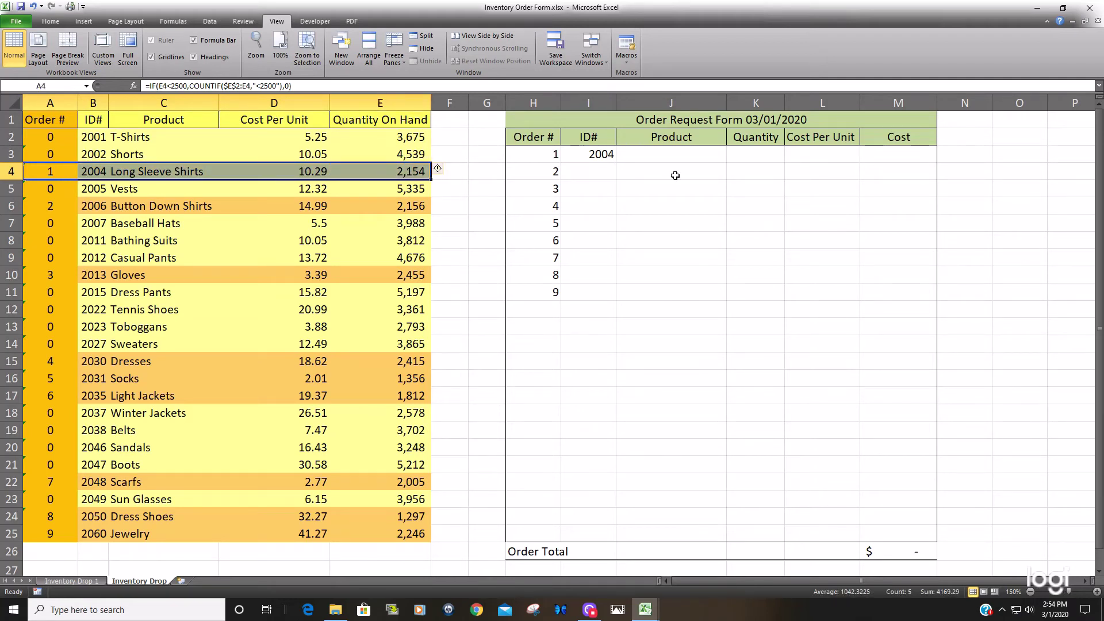
pyautogui.click(607, 153)
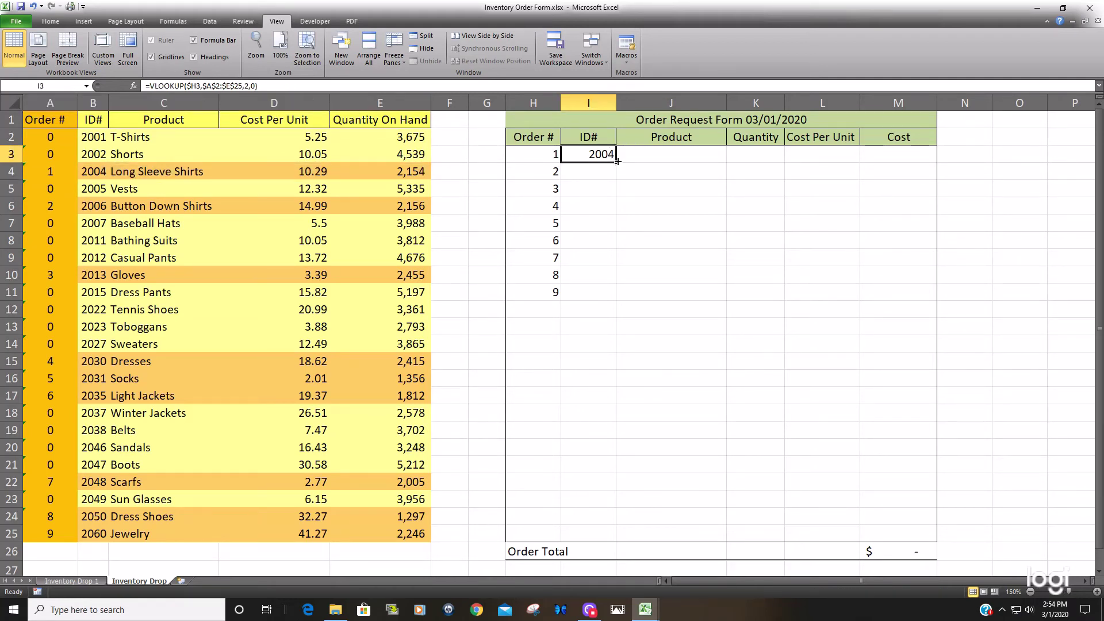
pyautogui.doubleClick(617, 161)
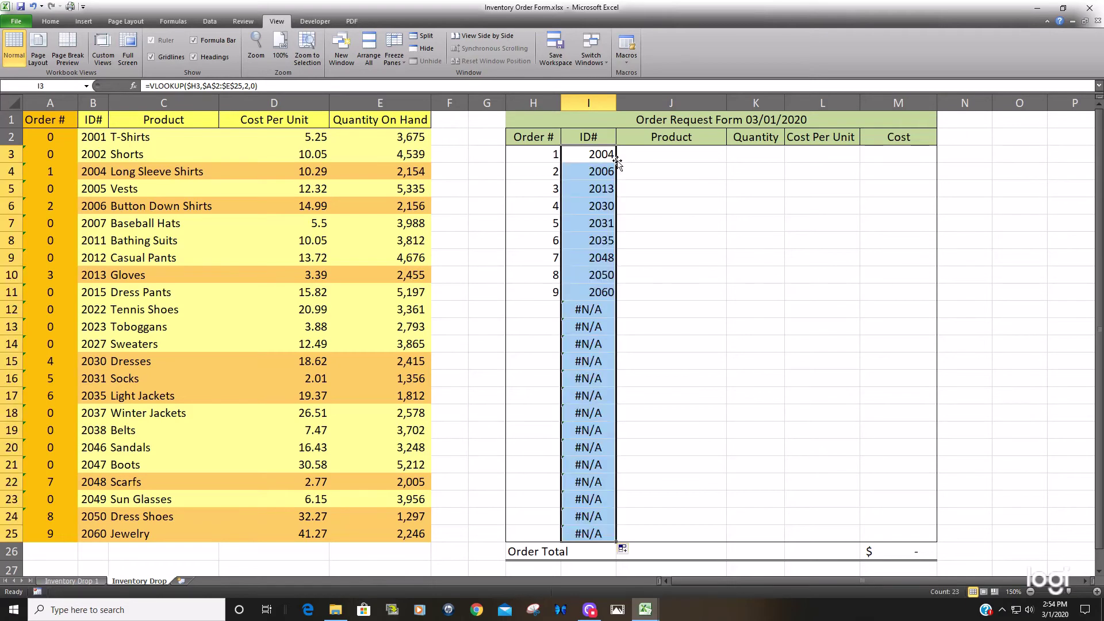
pyautogui.moveTo(590, 153); pyautogui.dragTo(611, 292)
pyautogui.click(546, 292)
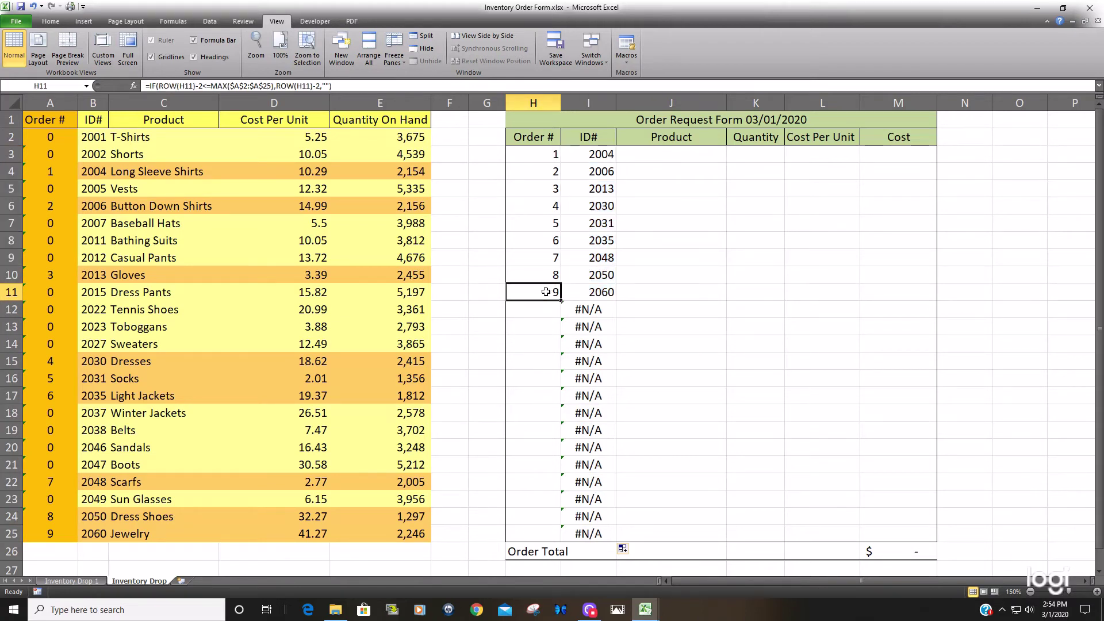
pyautogui.click(602, 312)
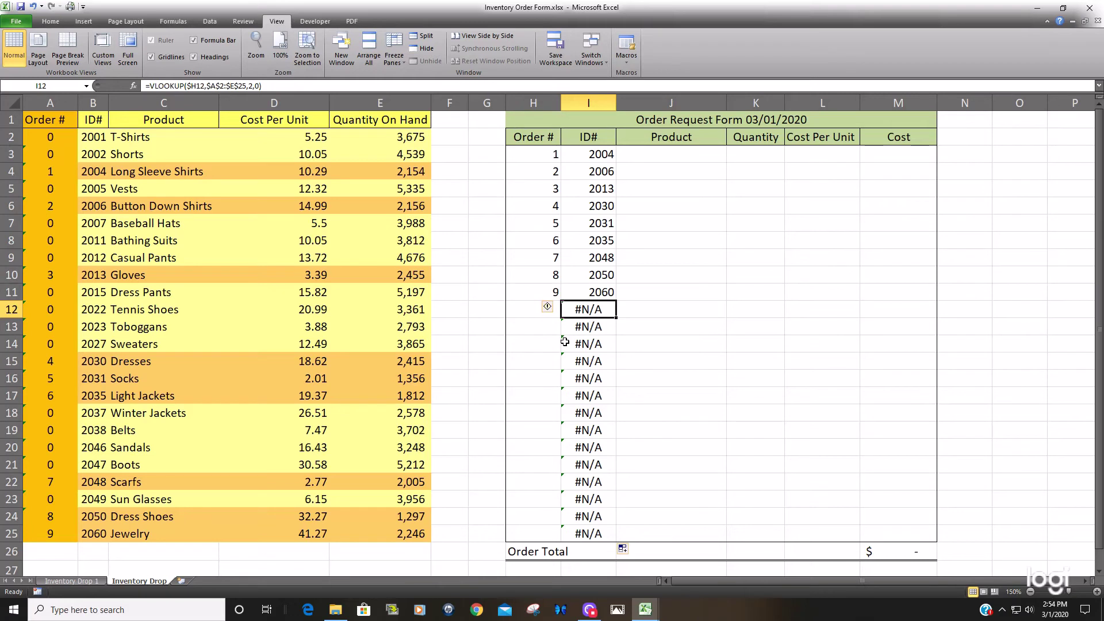
pyautogui.press('F2')
pyautogui.press('Escape')
# Step: Wrap the VLOOKUP in I3 in IFERROR, with empty text "" as the value if error
pyautogui.click(595, 150)
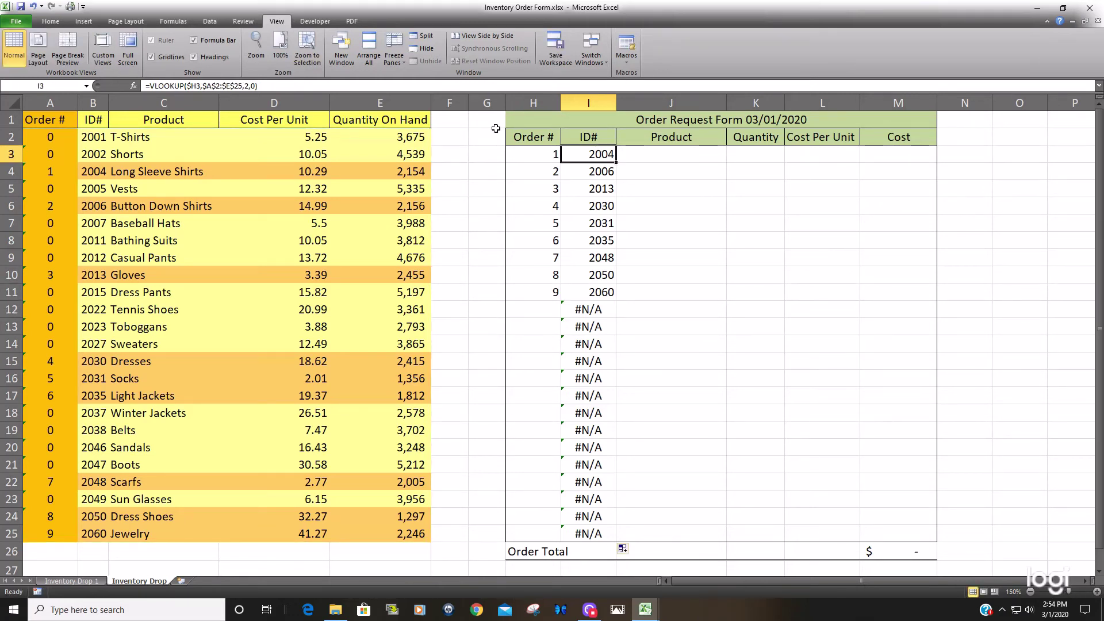
pyautogui.click(150, 87)
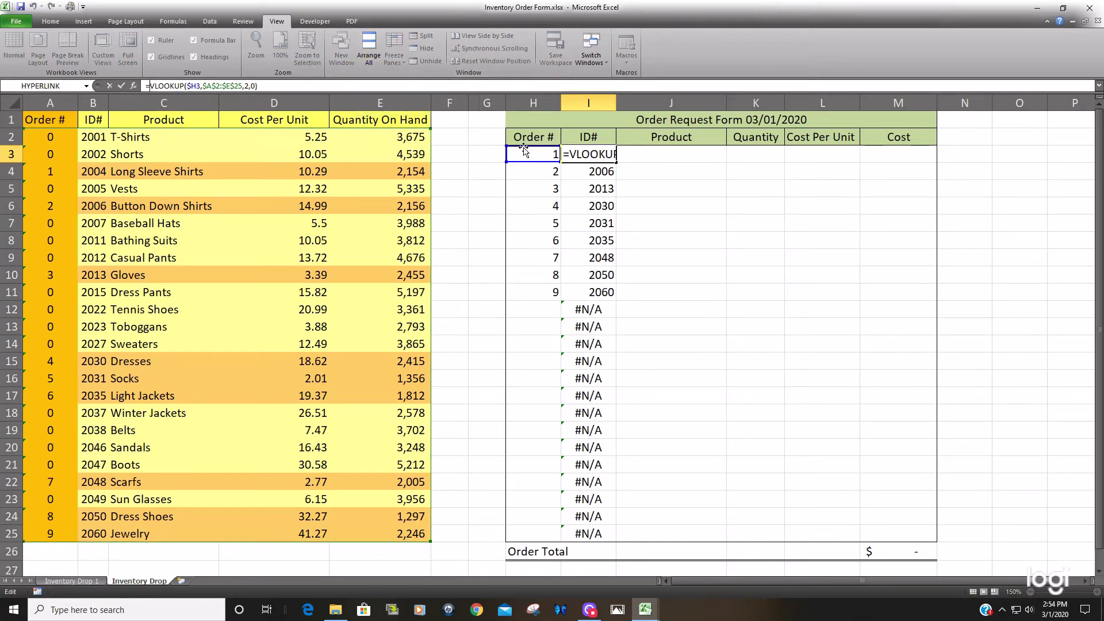
pyautogui.write('IF')
pyautogui.press('Tab')
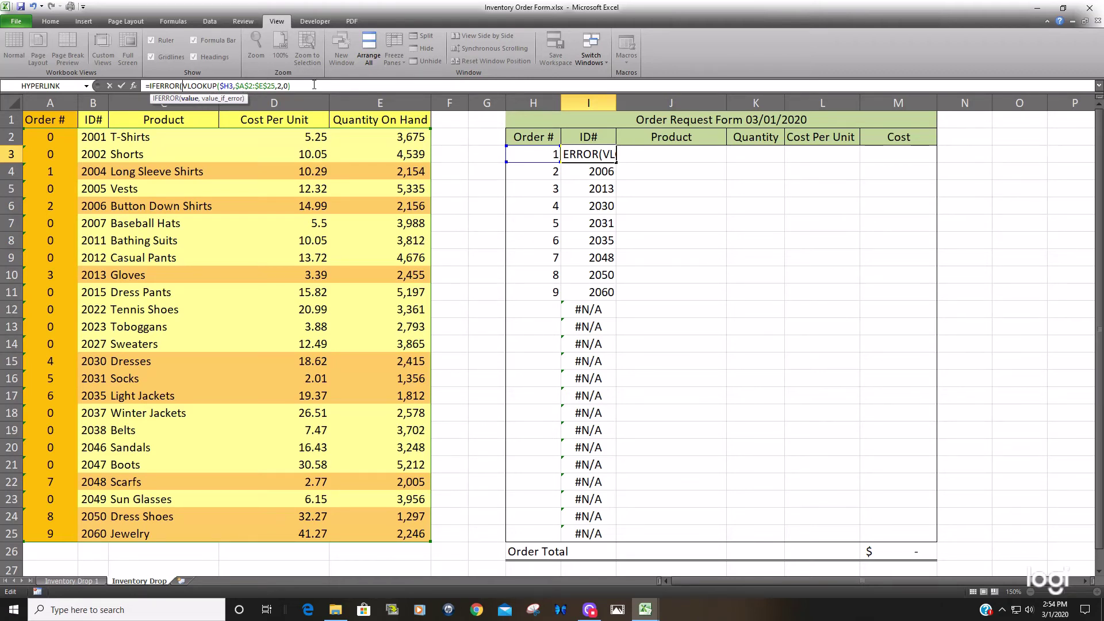
pyautogui.write(',')
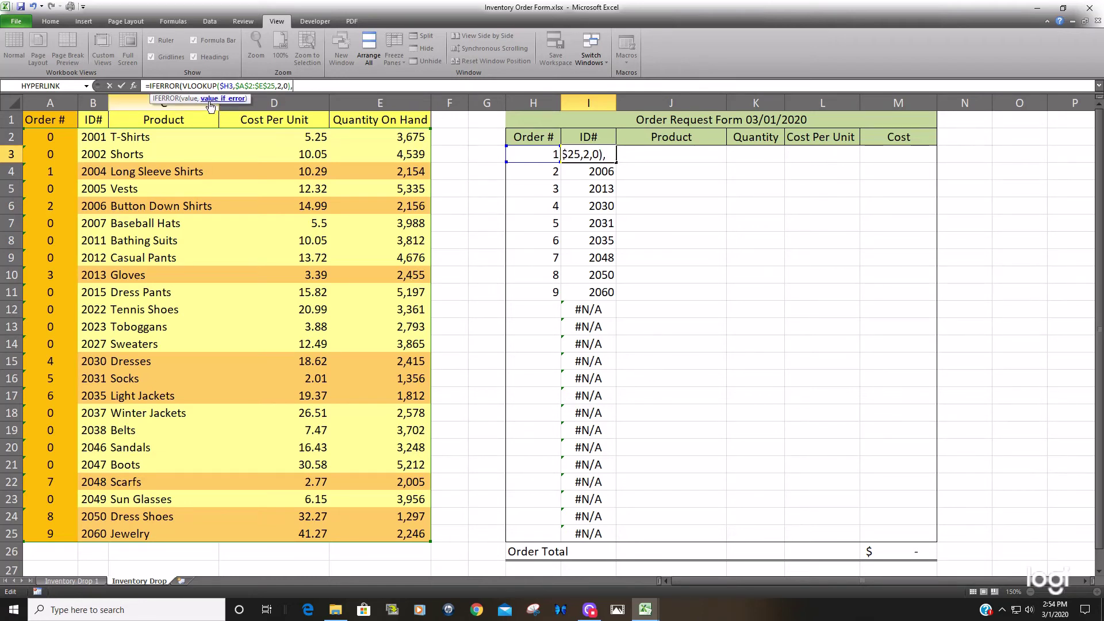
pyautogui.write('"")')
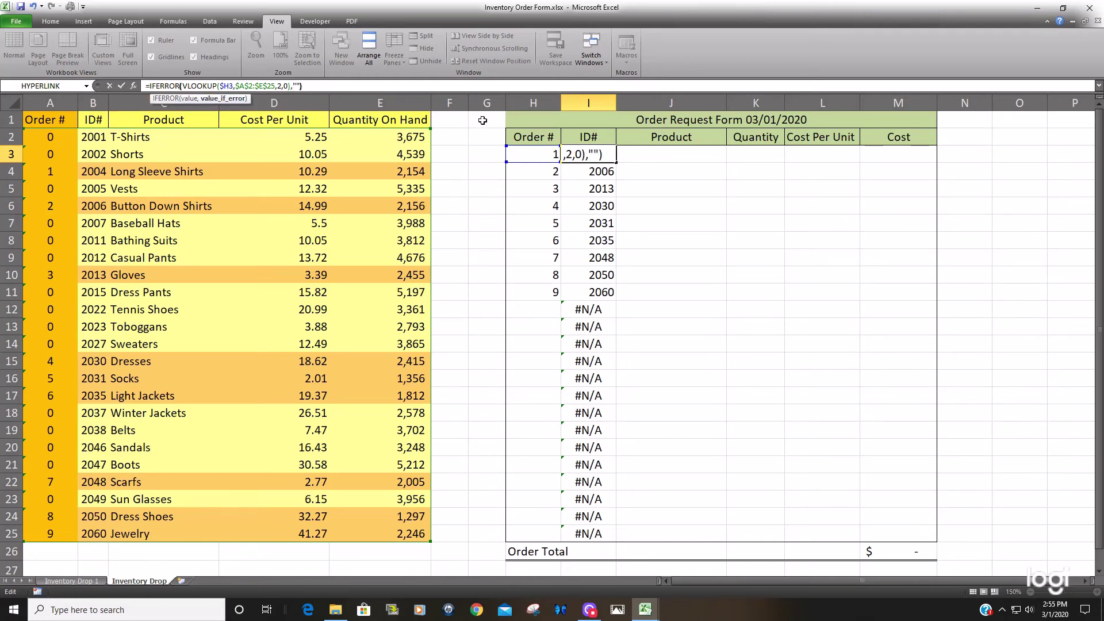
pyautogui.press('Return')
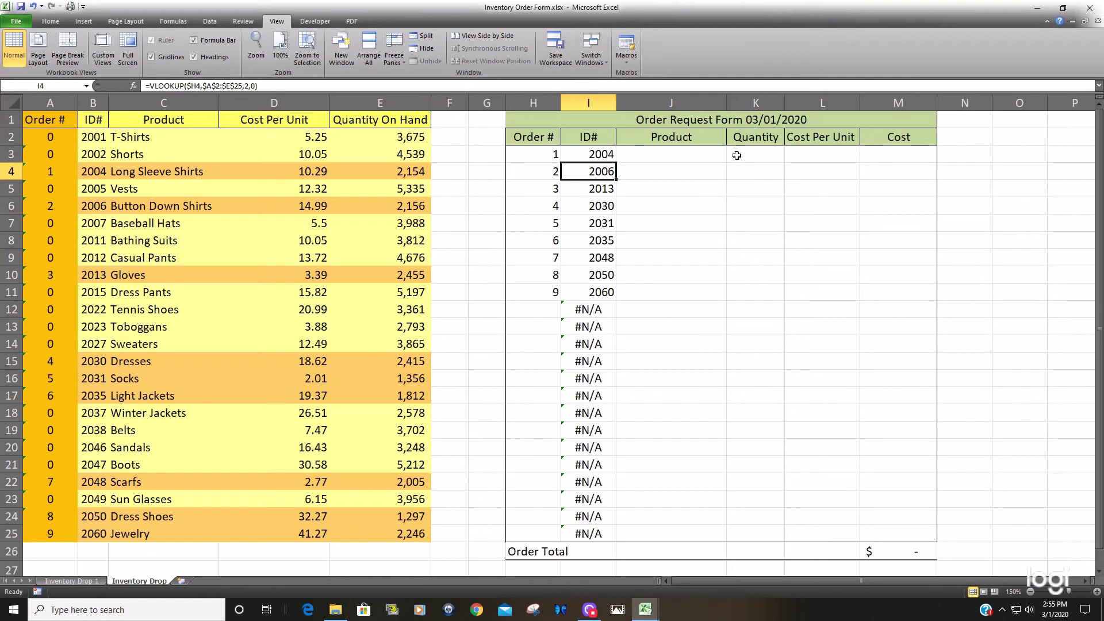
# Step: Fill the IFERROR formula from I3 down the order request's ID# column through I25
pyautogui.click(582, 151)
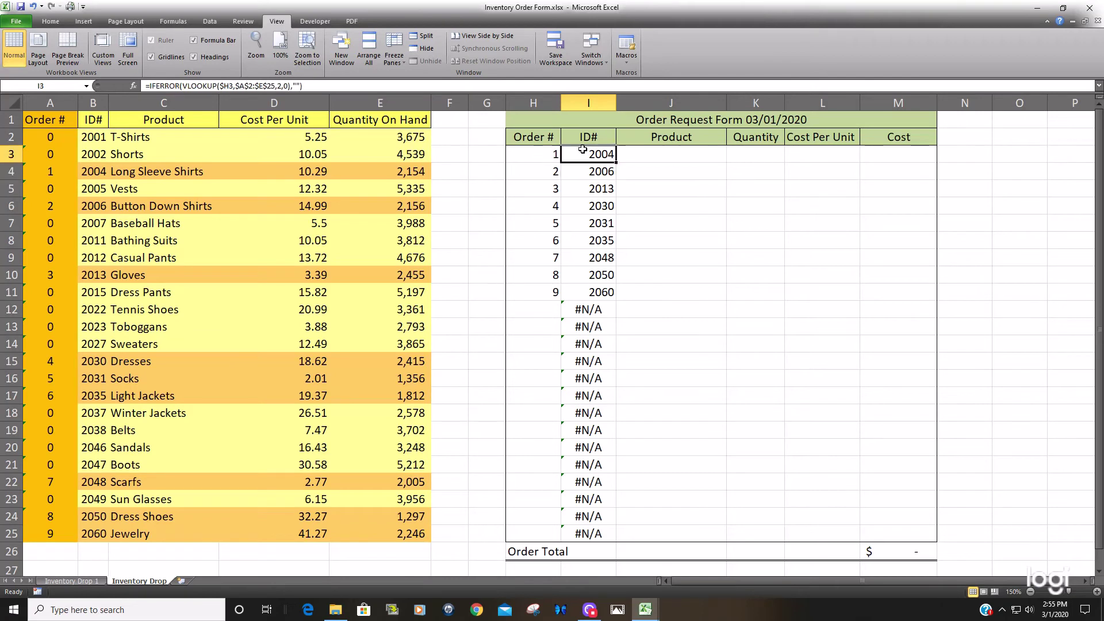
pyautogui.doubleClick(616, 162)
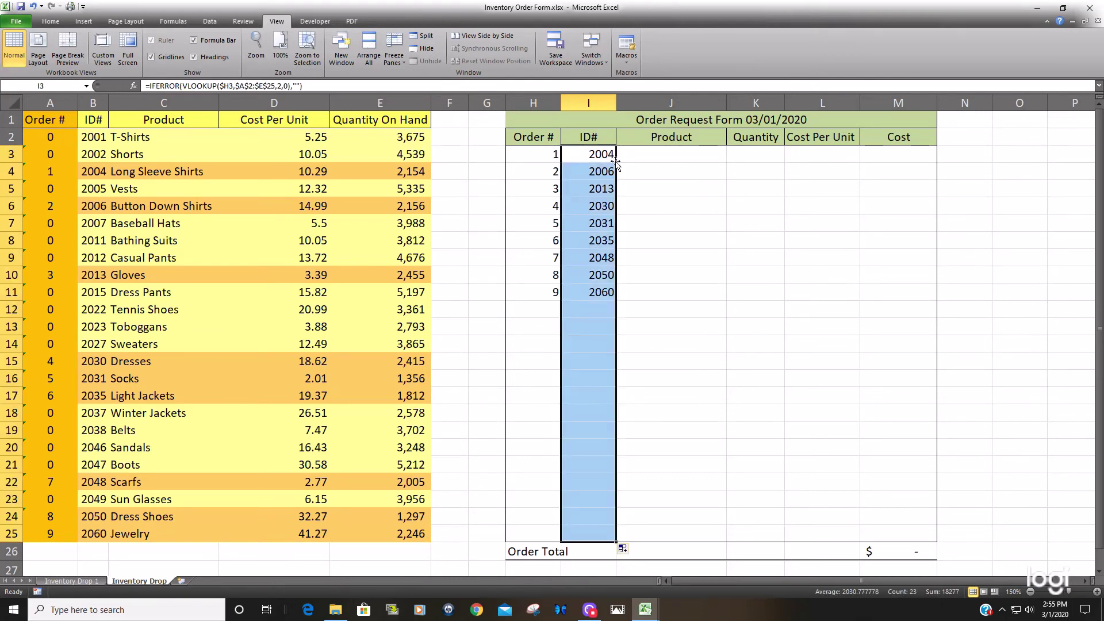
pyautogui.click(596, 312)
pyautogui.moveTo(602, 310); pyautogui.dragTo(595, 532)
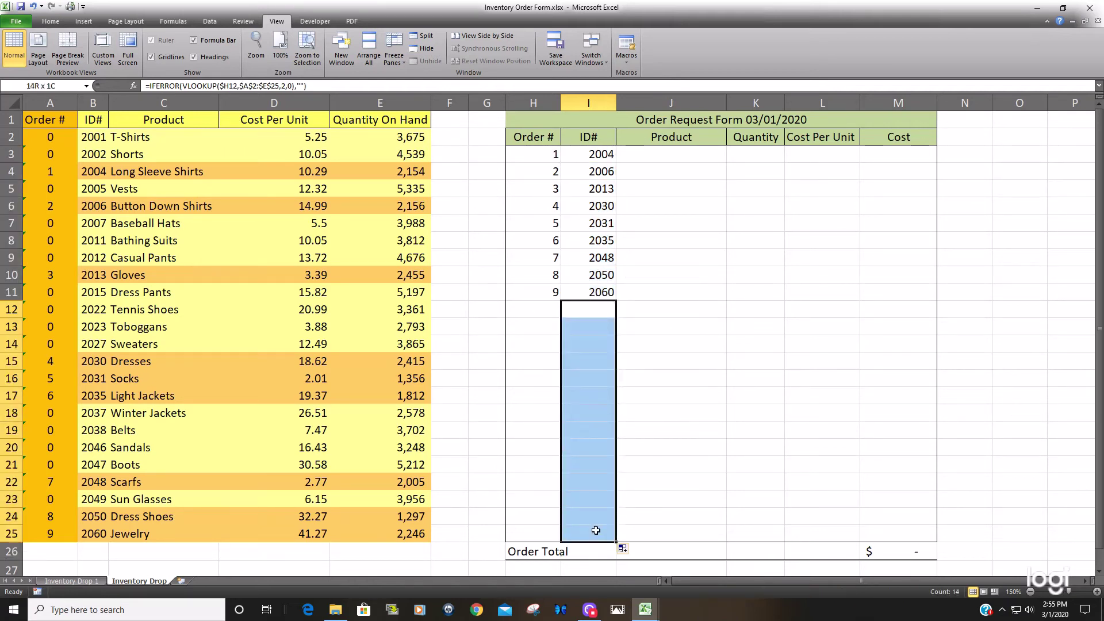
# Step: Copy the IFERROR lookup formula from I3 across to Product cell J3 and change its VLOOKUP column index to 3
pyautogui.click(562, 155)
pyautogui.moveTo(617, 161); pyautogui.dragTo(705, 157)
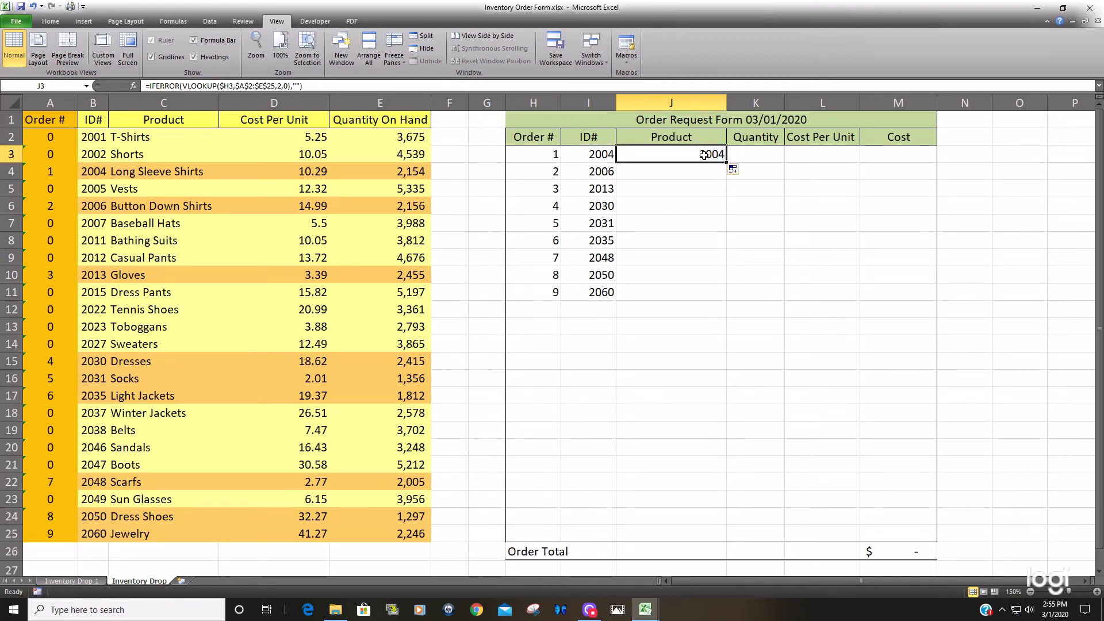
pyautogui.doubleClick(703, 155)
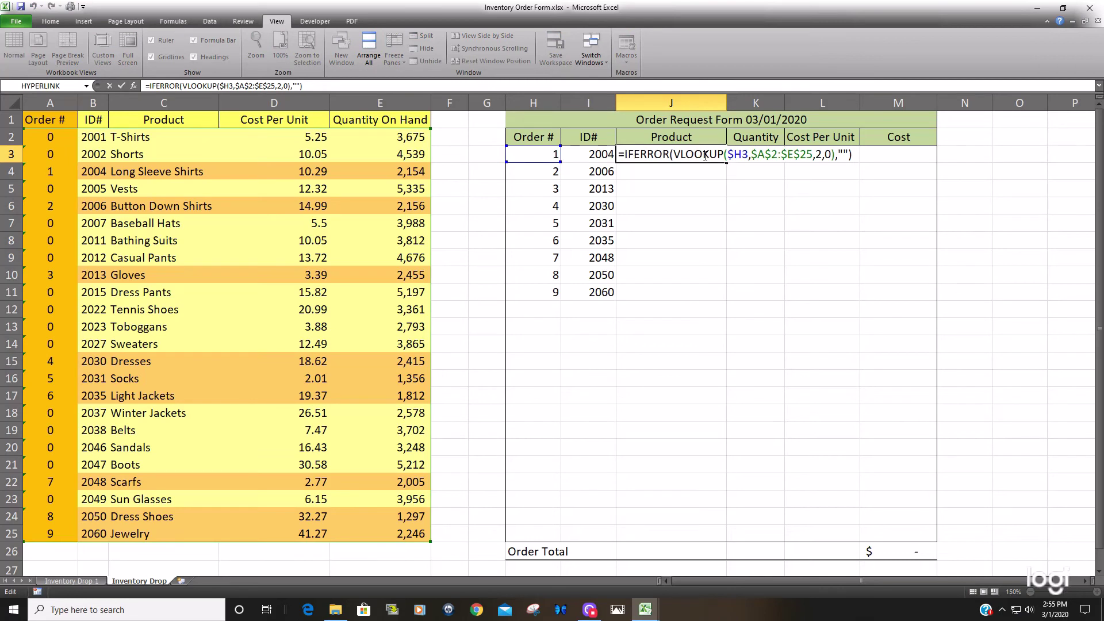
pyautogui.press('Escape')
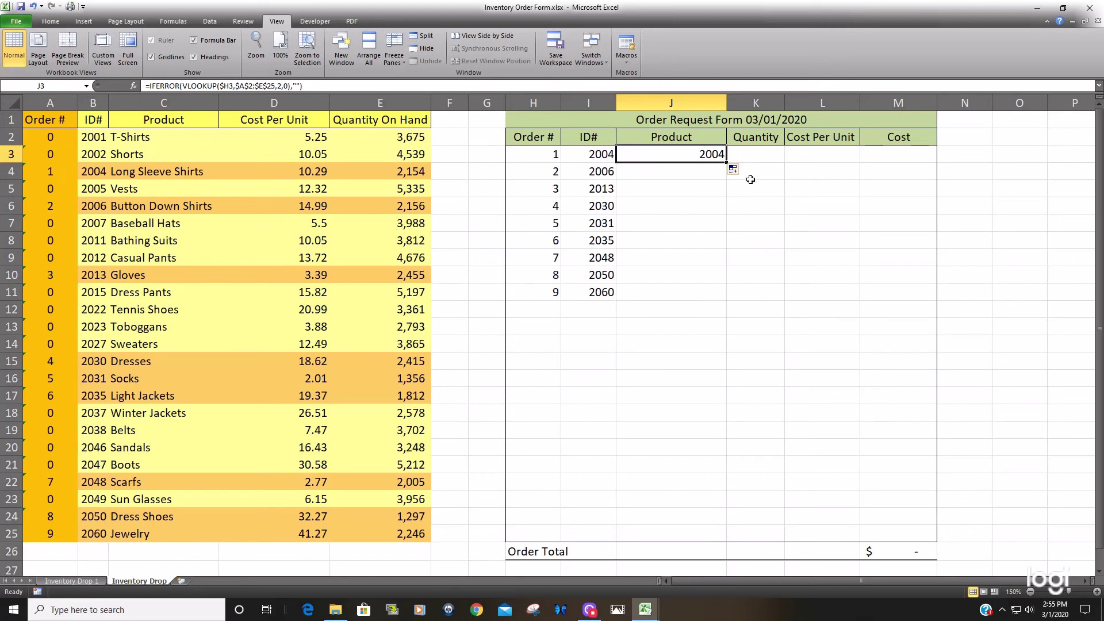
pyautogui.press('F2')
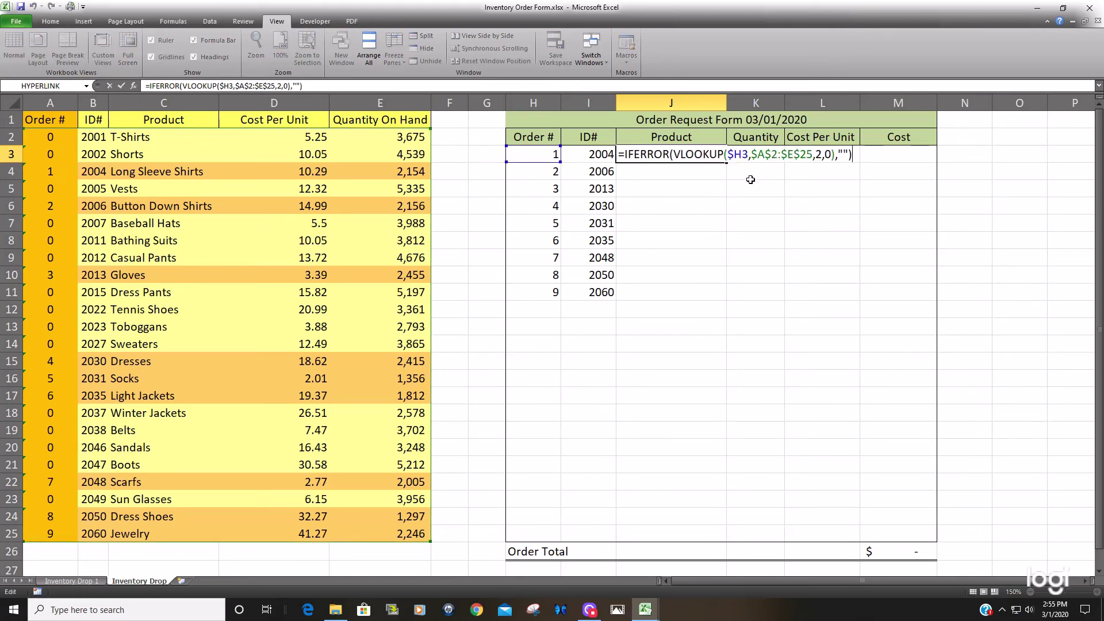
pyautogui.click(821, 154)
pyautogui.press('BackSpace')
pyautogui.write('3')
pyautogui.press('Return')
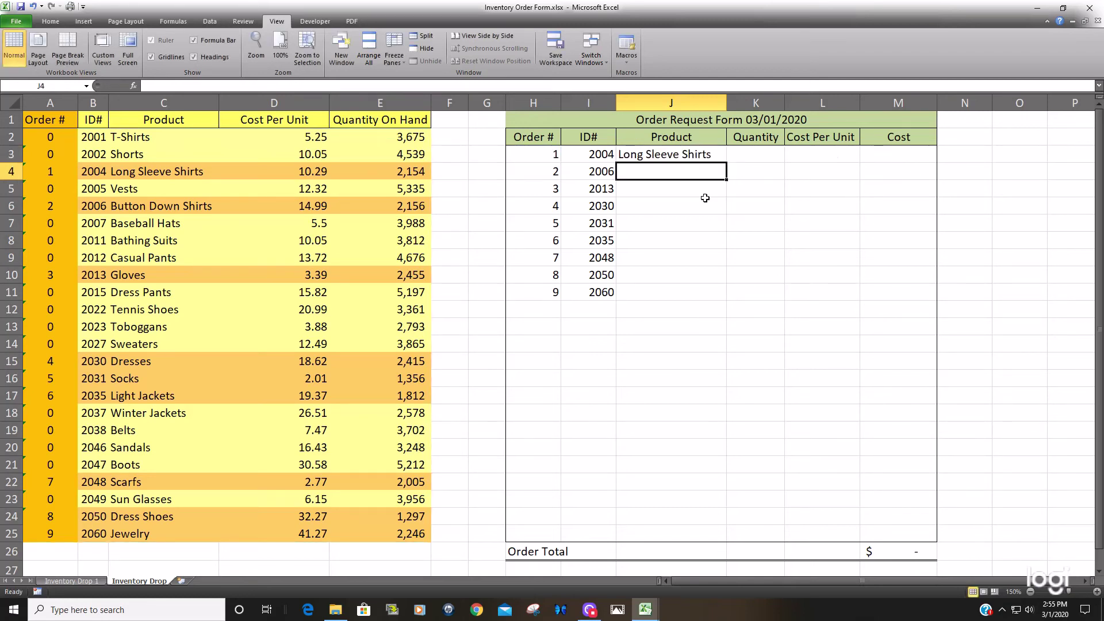
# Step: Fill the product lookup formula from J3 down the order request's Product column through J25
pyautogui.click(704, 158)
pyautogui.click(732, 168)
pyautogui.click(724, 161)
pyautogui.doubleClick(724, 162)
# Step: Enter =IF(H3<>"",1000,"") in Quantity cell K3 and fill it down the column through K25
pyautogui.click(769, 158)
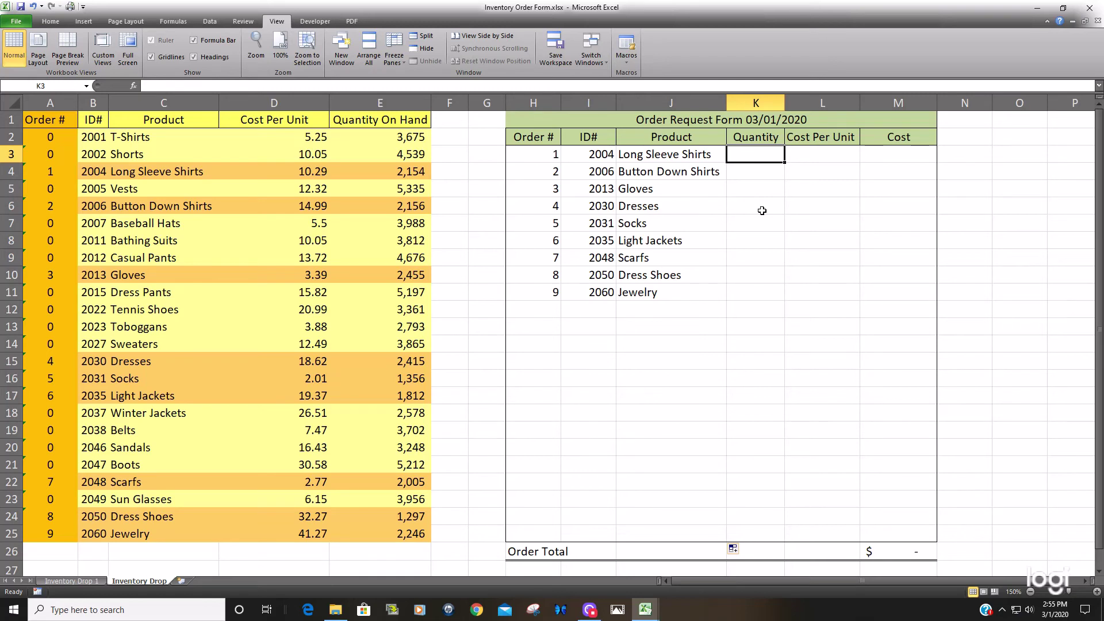
pyautogui.click(404, 136)
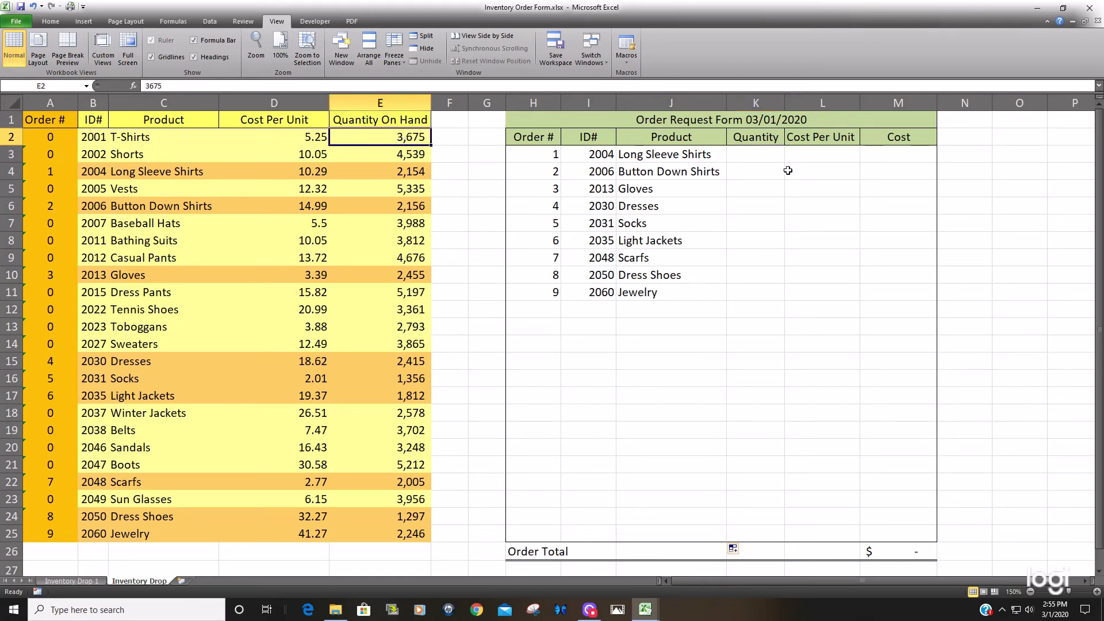
pyautogui.click(761, 157)
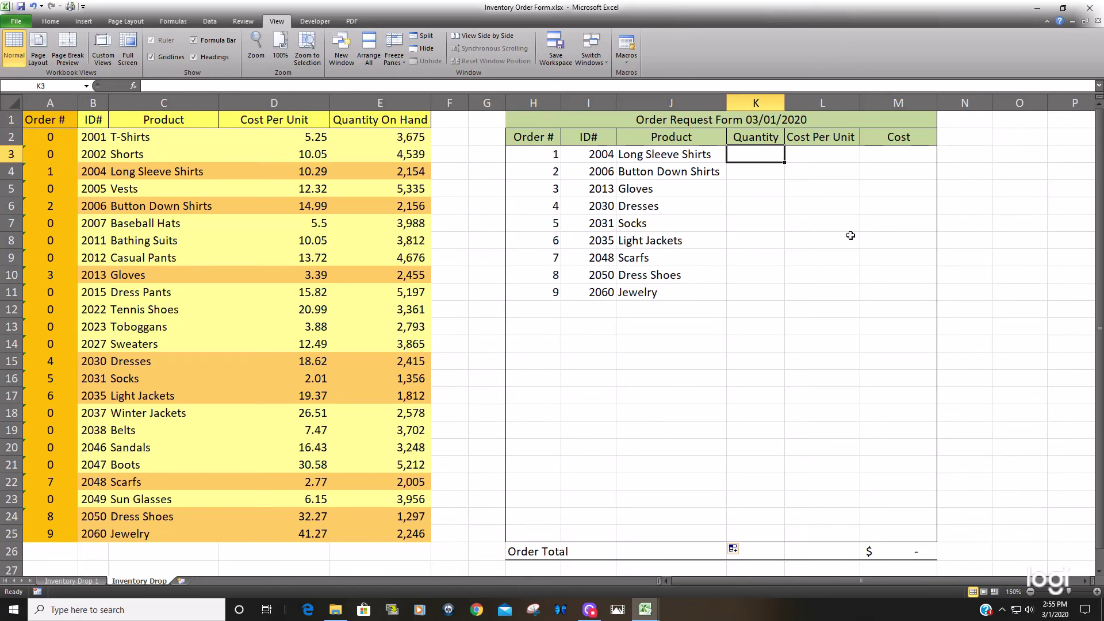
pyautogui.write('=')
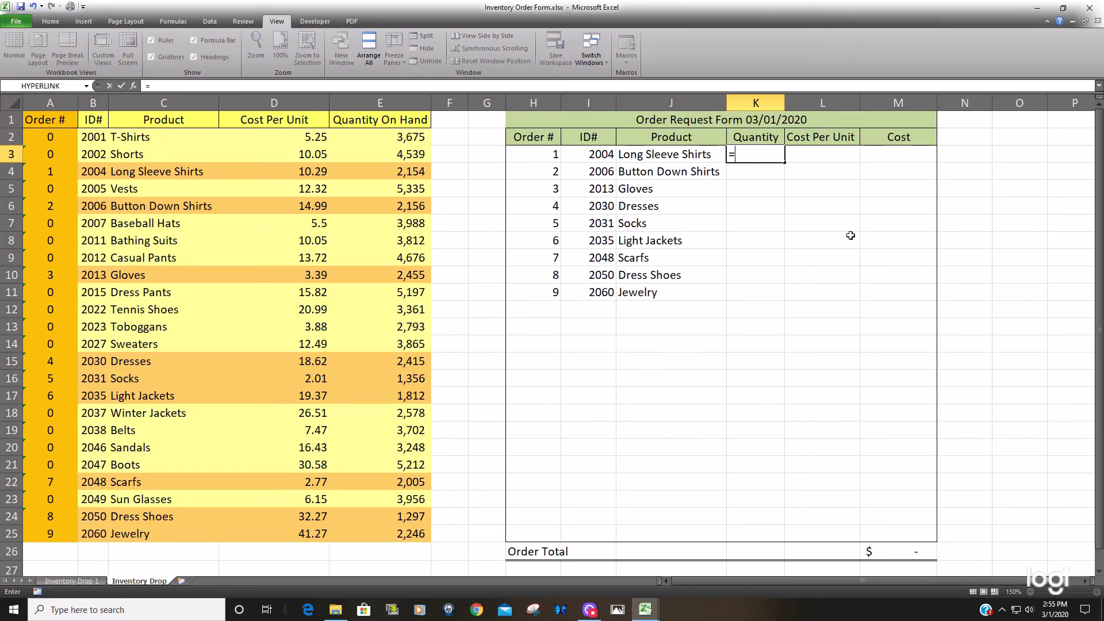
pyautogui.write('IF(')
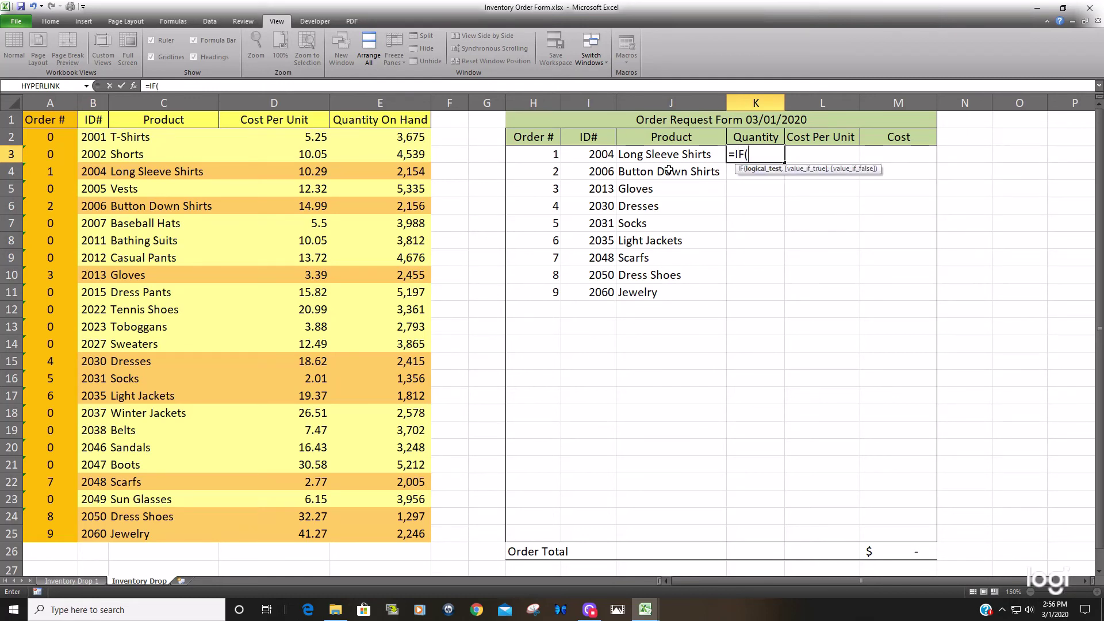
pyautogui.click(533, 156)
pyautogui.write('<>"",10')
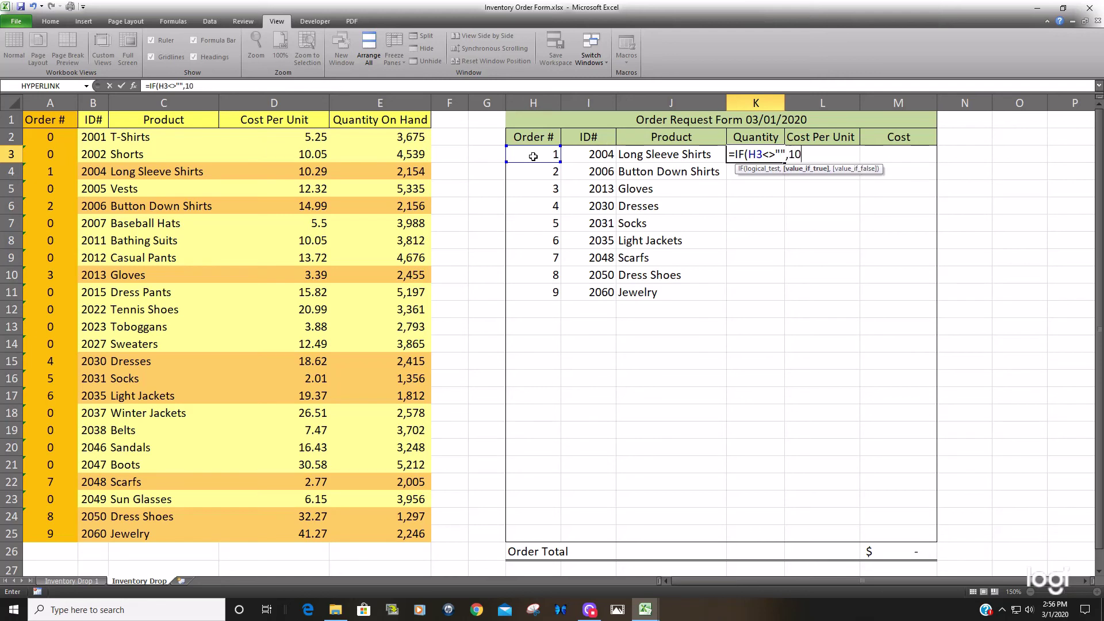
pyautogui.write('00,"")')
pyautogui.press('Return')
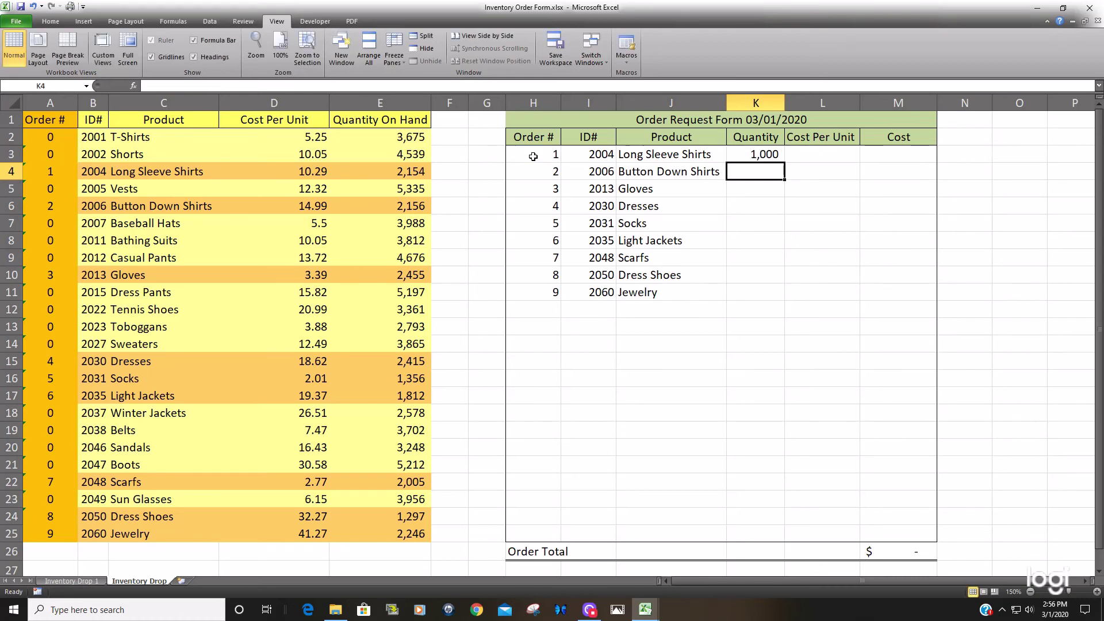
pyautogui.click(768, 152)
pyautogui.doubleClick(785, 161)
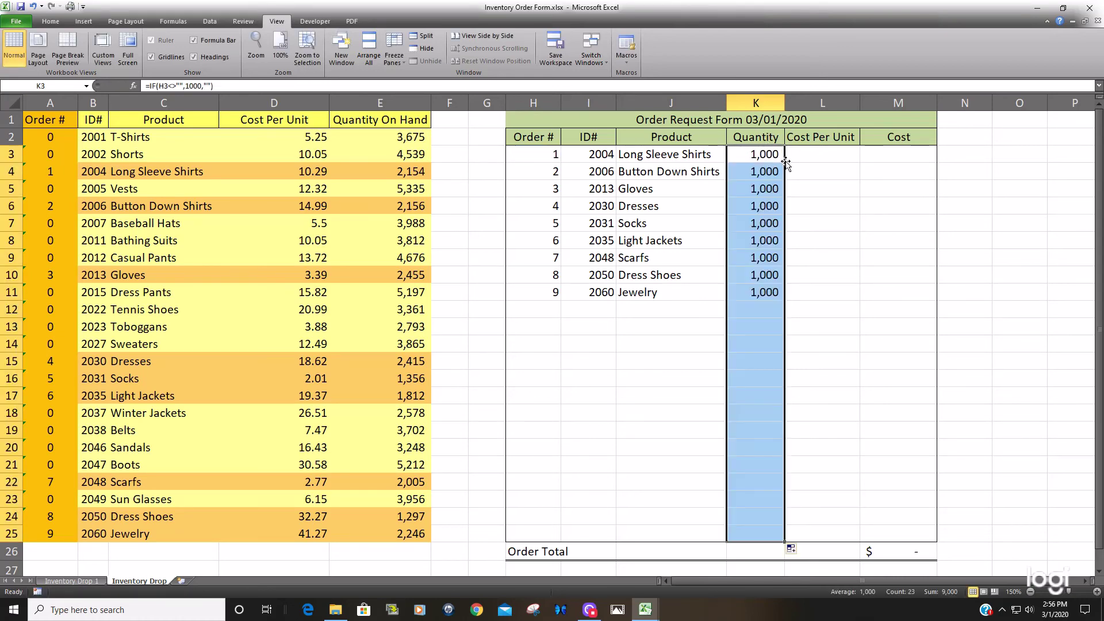
# Step: Copy the product lookup formula from J3 to Cost Per Unit cell L3 and change its VLOOKUP column index to 4
pyautogui.click(825, 153)
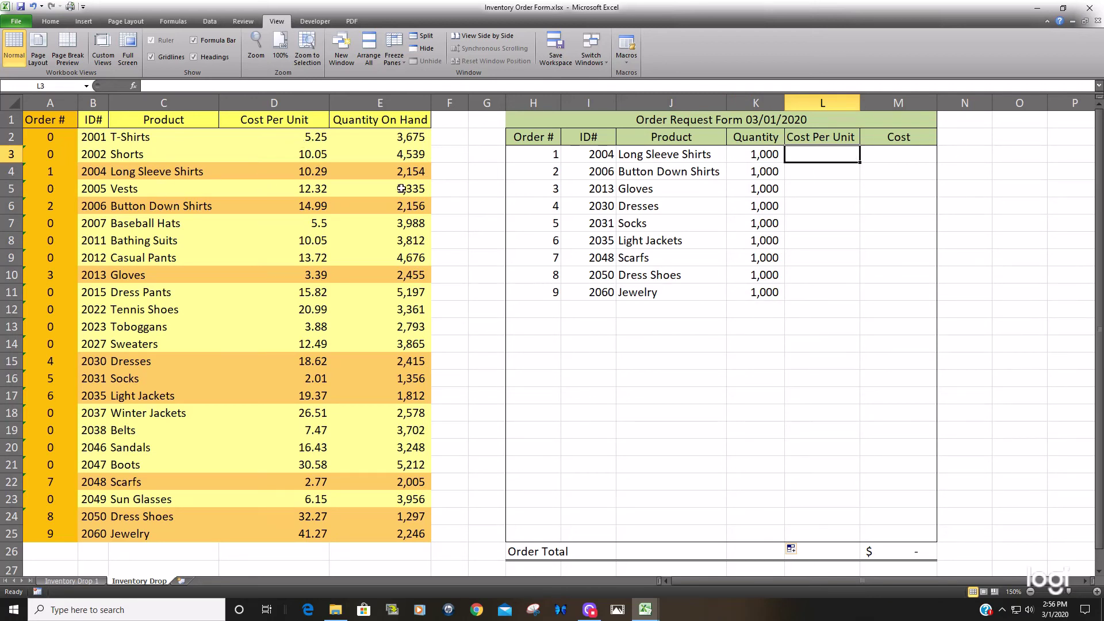
pyautogui.click(665, 157)
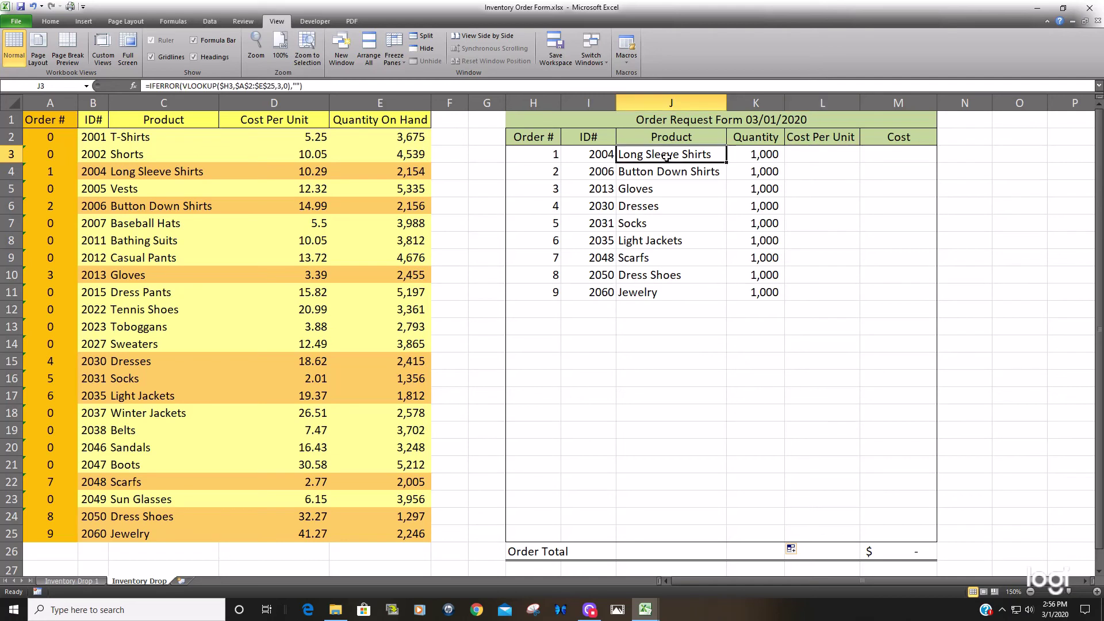
pyautogui.hotkey('ctrl', 'c')
pyautogui.press('Right')
pyautogui.press('Right')
pyautogui.hotkey('ctrl', 'v')
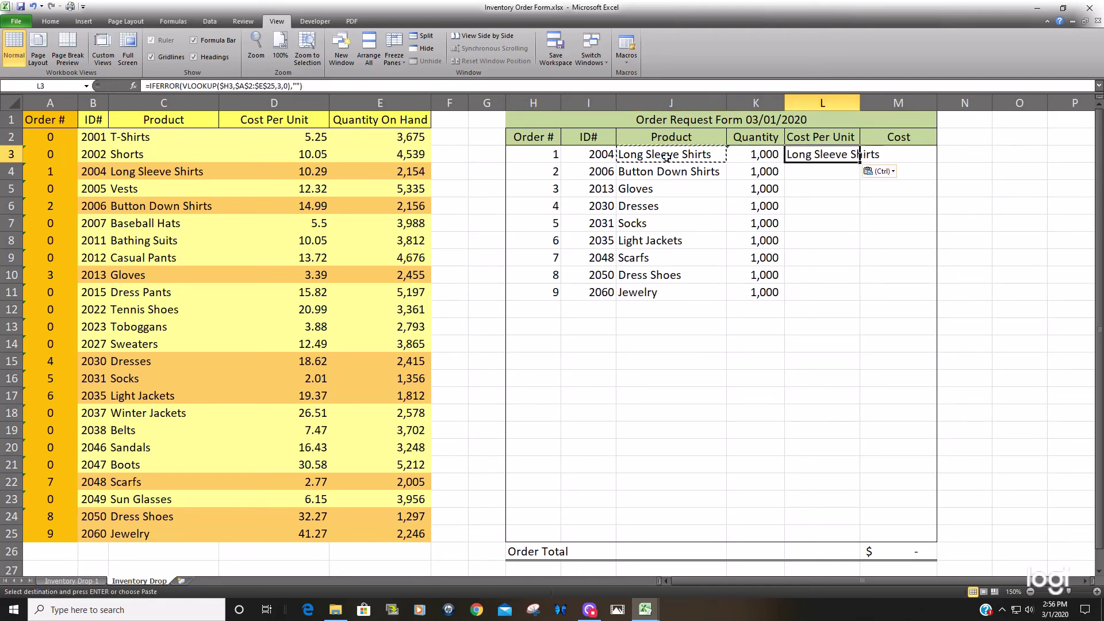
pyautogui.press('Escape')
pyautogui.press('F2')
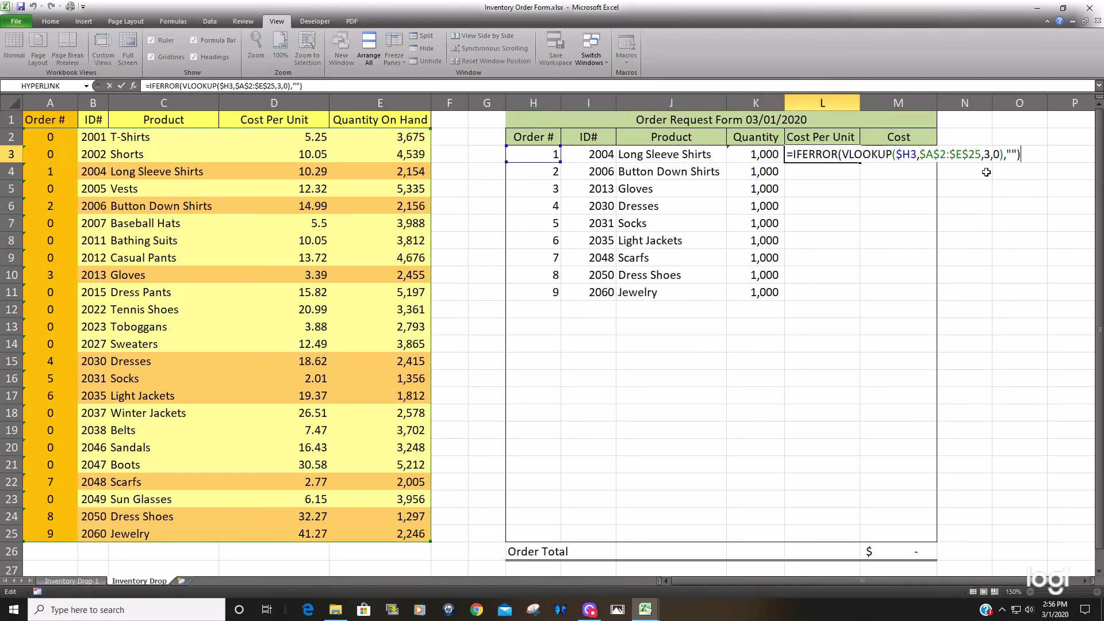
pyautogui.click(986, 155)
pyautogui.press('BackSpace')
pyautogui.write('4')
pyautogui.press('Return')
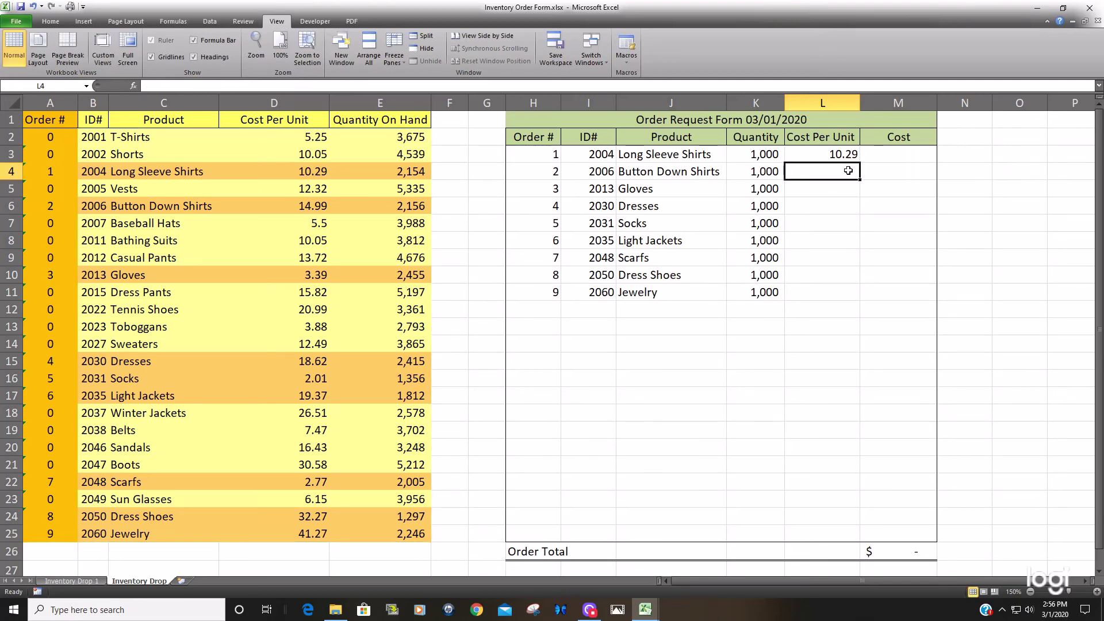
# Step: Fill the cost lookup formula from L3 down the order request's Cost Per Unit column through L25
pyautogui.click(843, 152)
pyautogui.moveTo(859, 162); pyautogui.dragTo(859, 541)
pyautogui.press('Right')
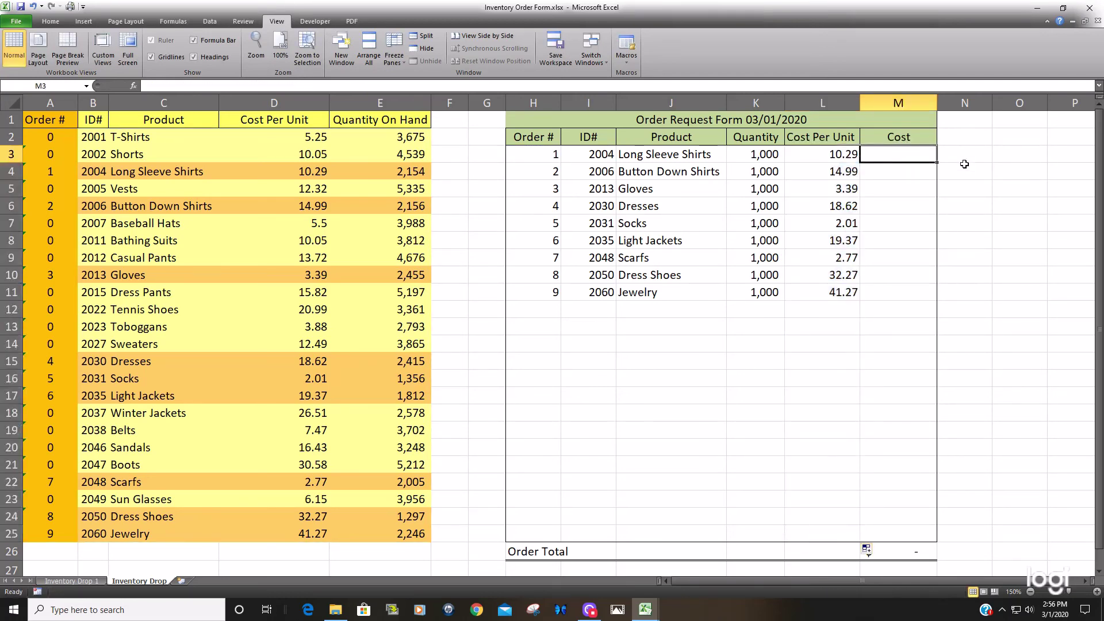
# Step: Start an IF formula in Cost cell M3 with the logical test H3<>"" on the order number
pyautogui.click(768, 155)
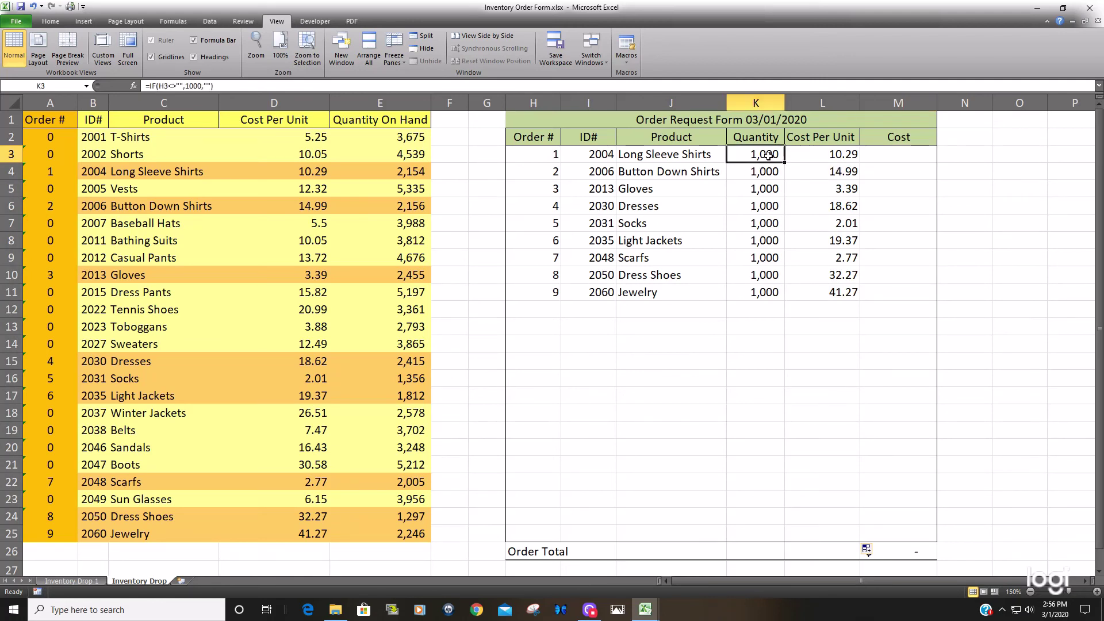
pyautogui.click(903, 154)
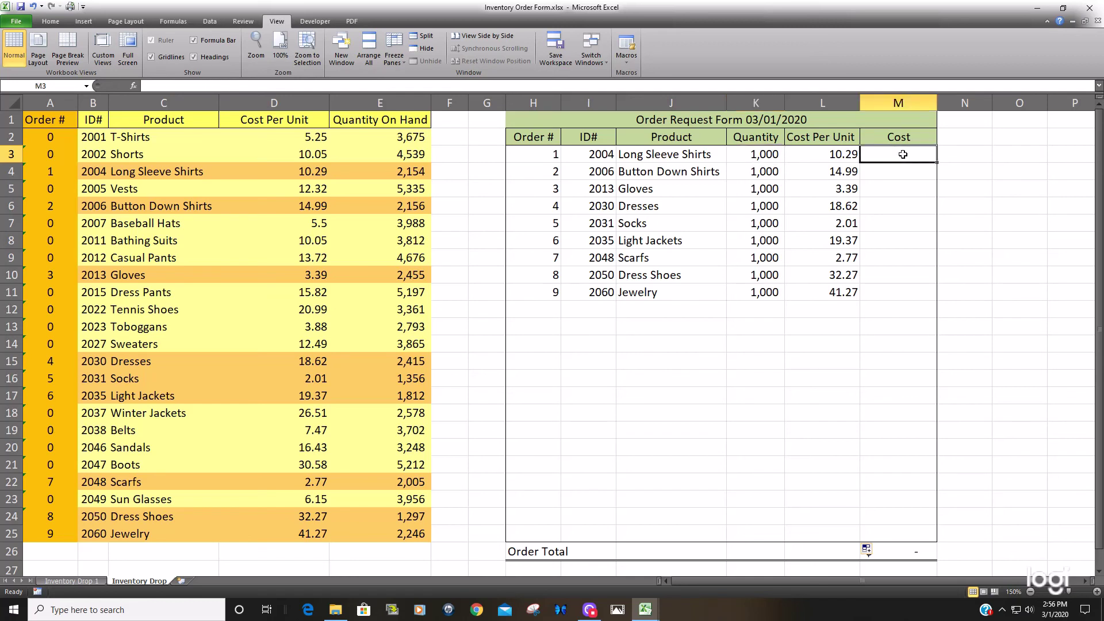
pyautogui.click(539, 159)
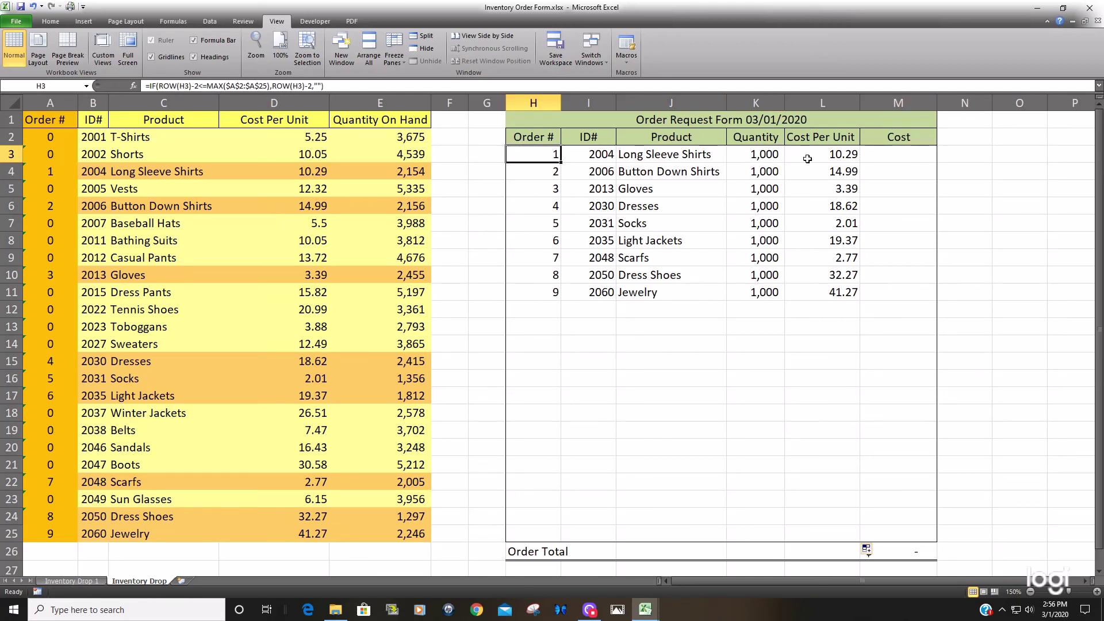
pyautogui.click(766, 154)
pyautogui.click(811, 153)
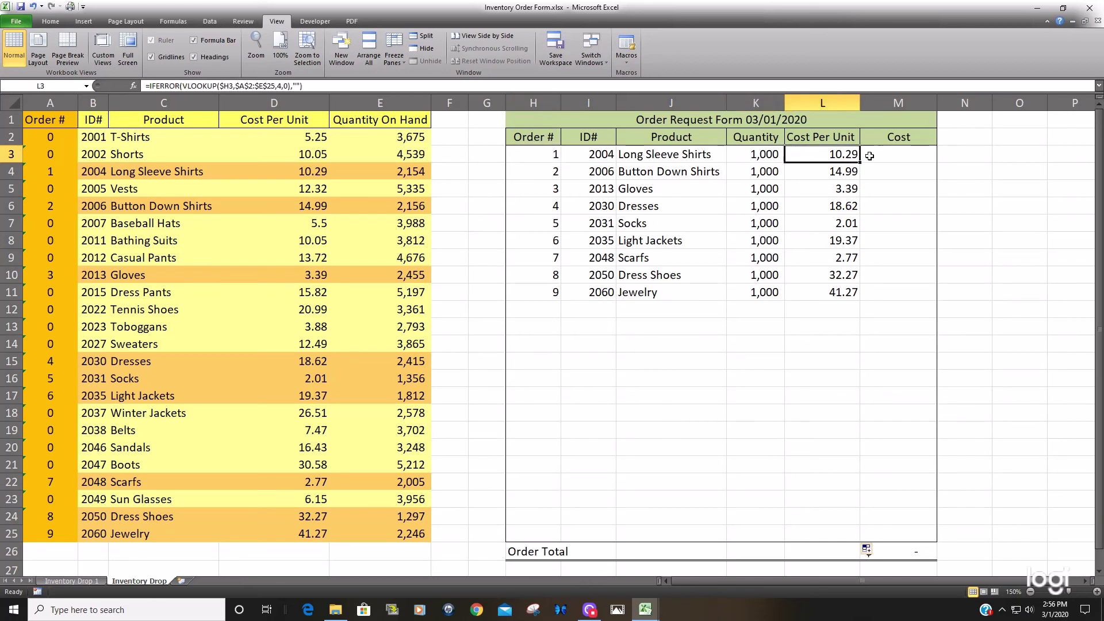
pyautogui.click(891, 155)
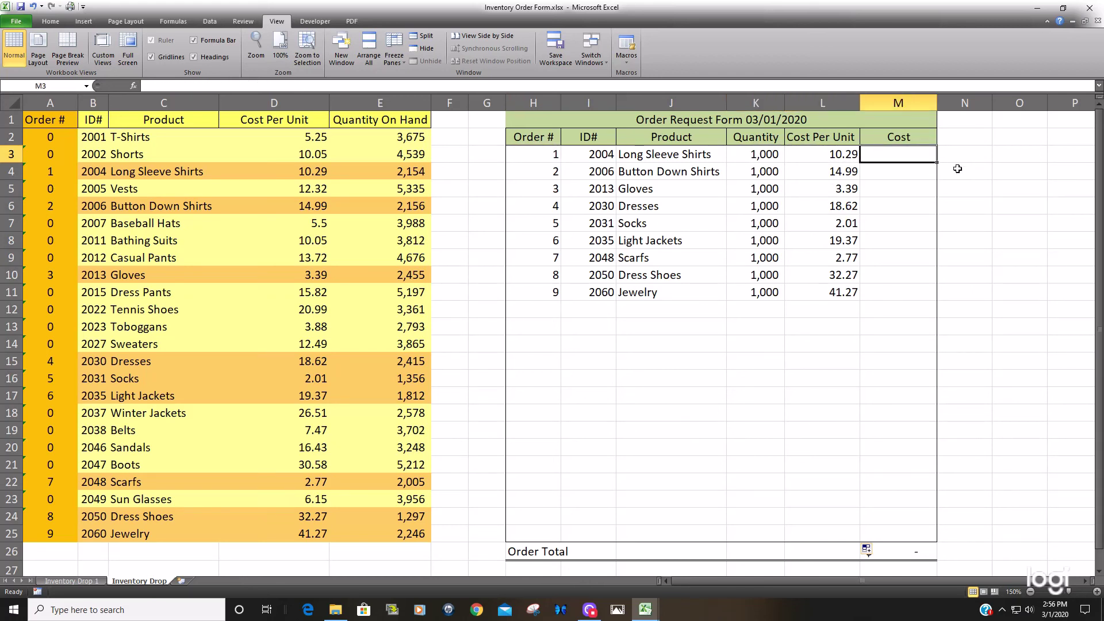
pyautogui.write('=IF(')
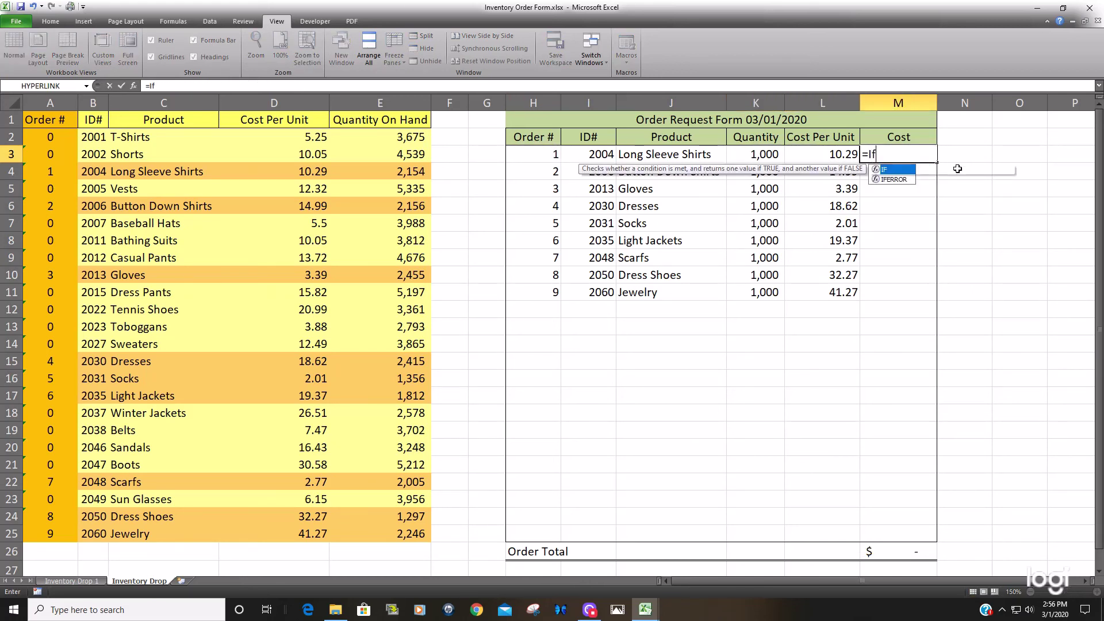
pyautogui.click(533, 159)
pyautogui.write('<>')
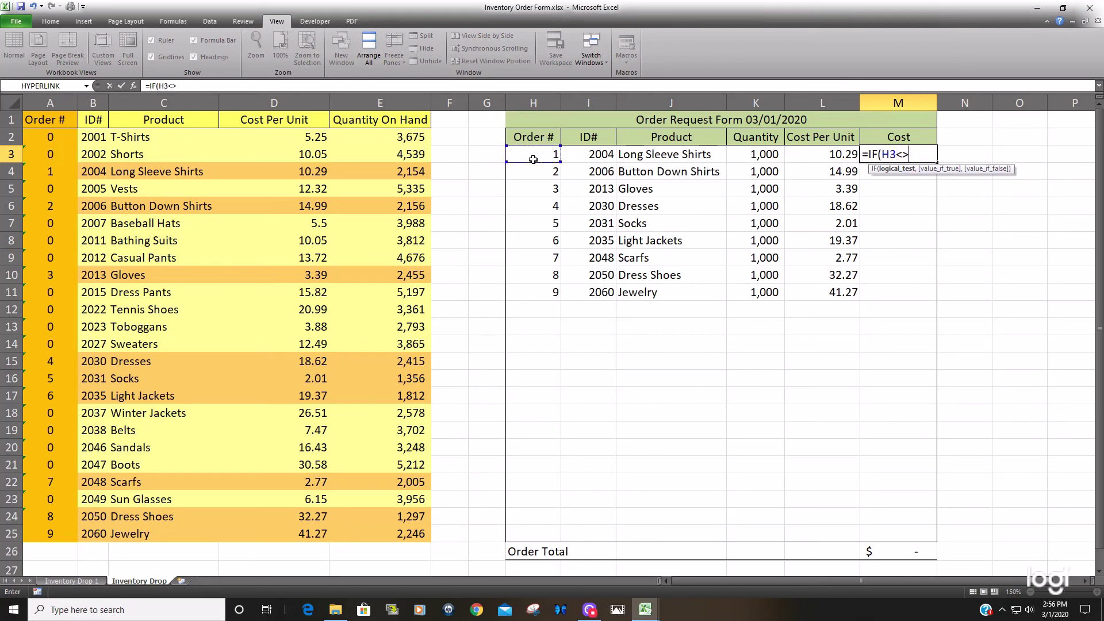
pyautogui.write('"",')
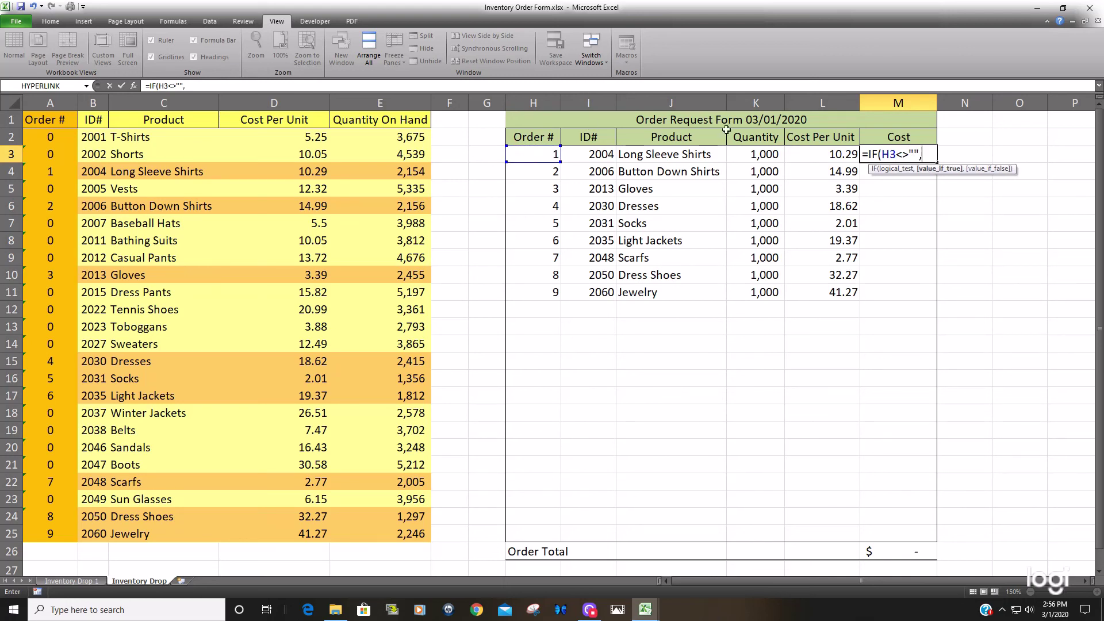
# Step: Complete M3's IF formula with K3*L3 if true and "" if false, and fill it down the Cost column through M25
pyautogui.click(768, 156)
pyautogui.write('*')
pyautogui.click(811, 156)
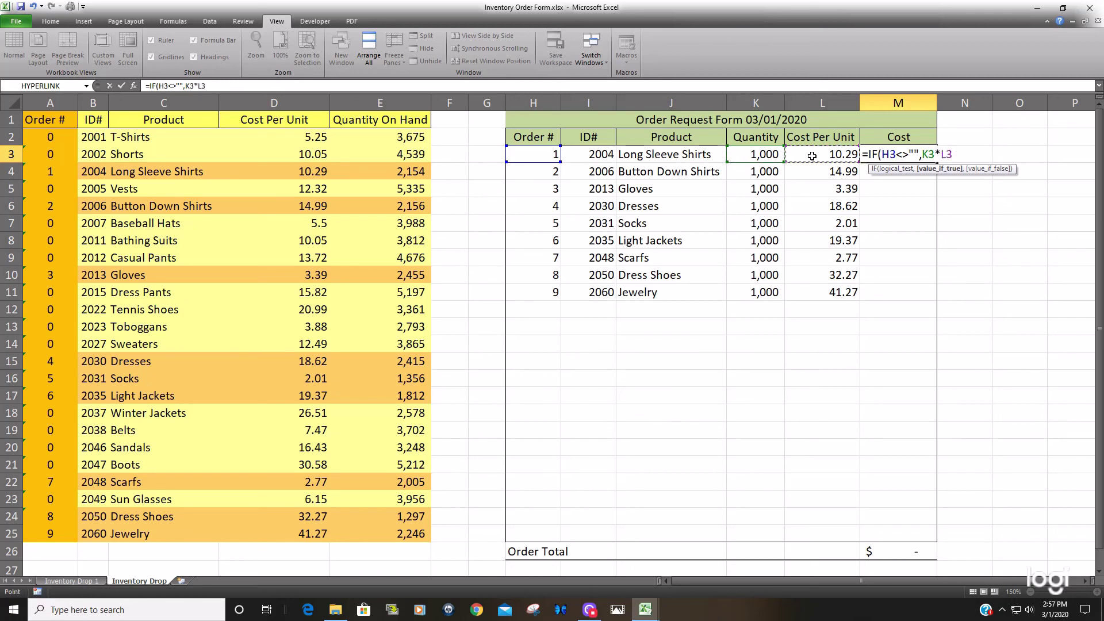
pyautogui.write(',')
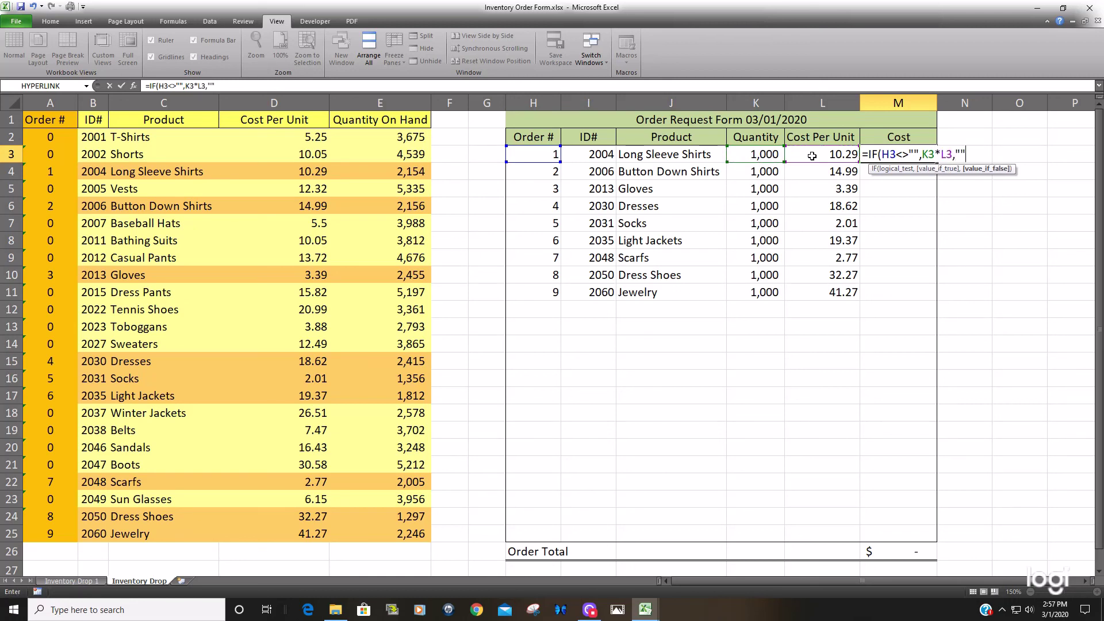
pyautogui.write('"")')
pyautogui.press('Return')
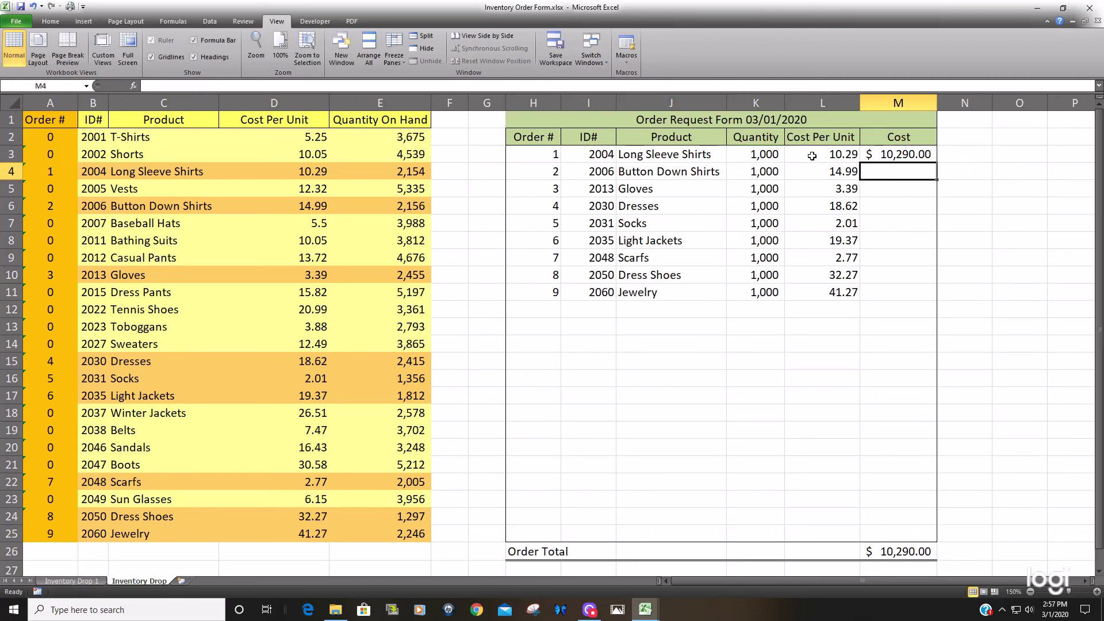
pyautogui.click(898, 159)
pyautogui.doubleClick(938, 162)
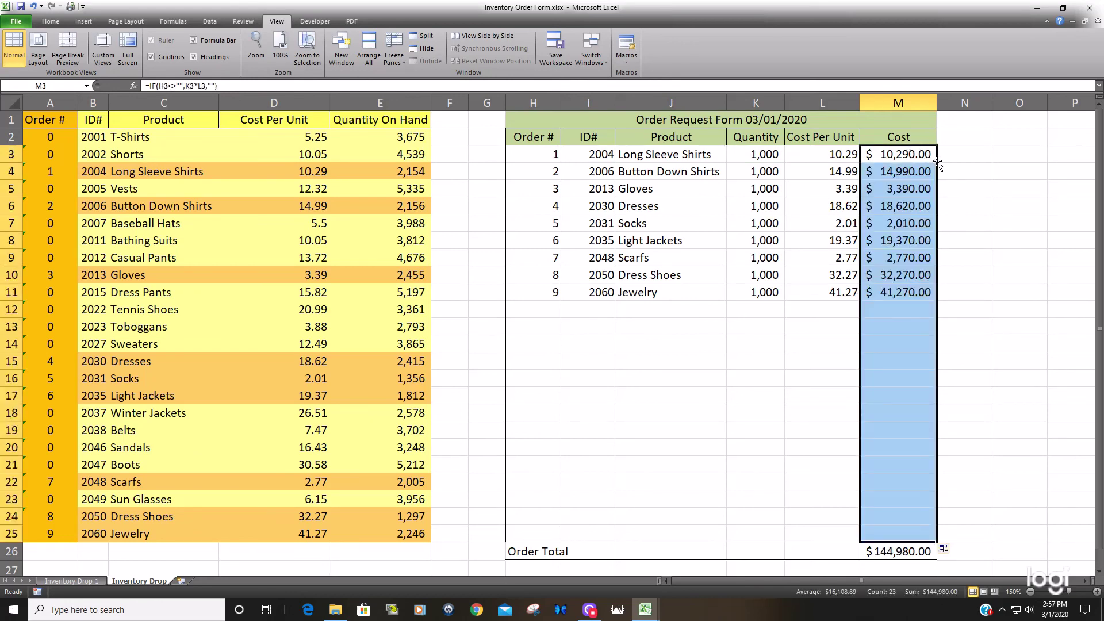
pyautogui.click(1050, 341)
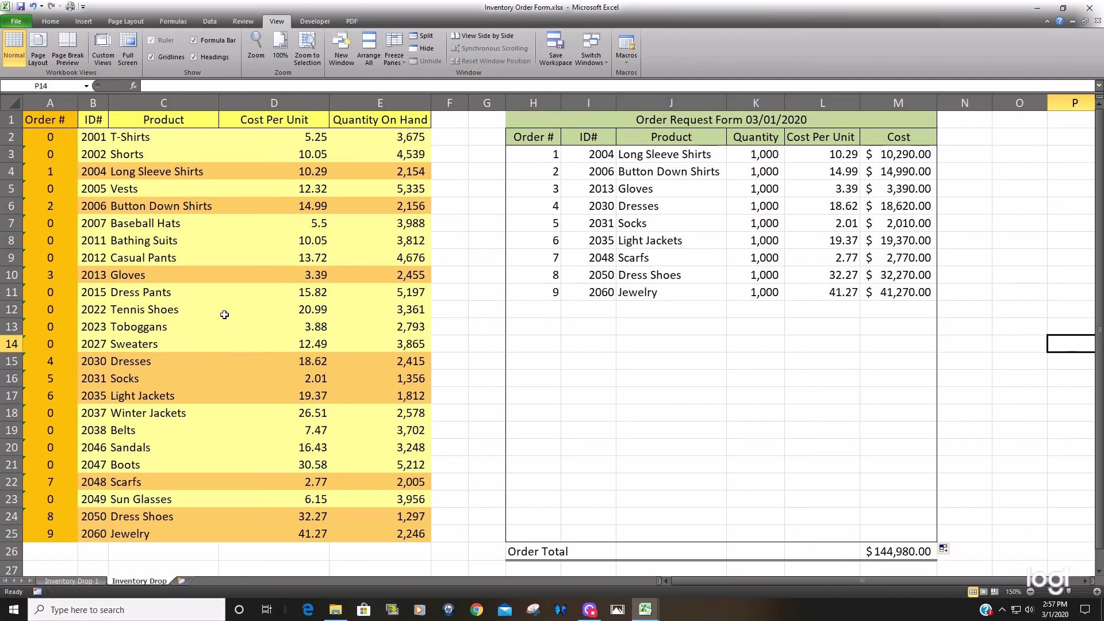
# Step: Set the Dresses quantity on hand in E15 to 3000 and fill it down to Socks and Light Jackets in E16:E17
pyautogui.click(410, 362)
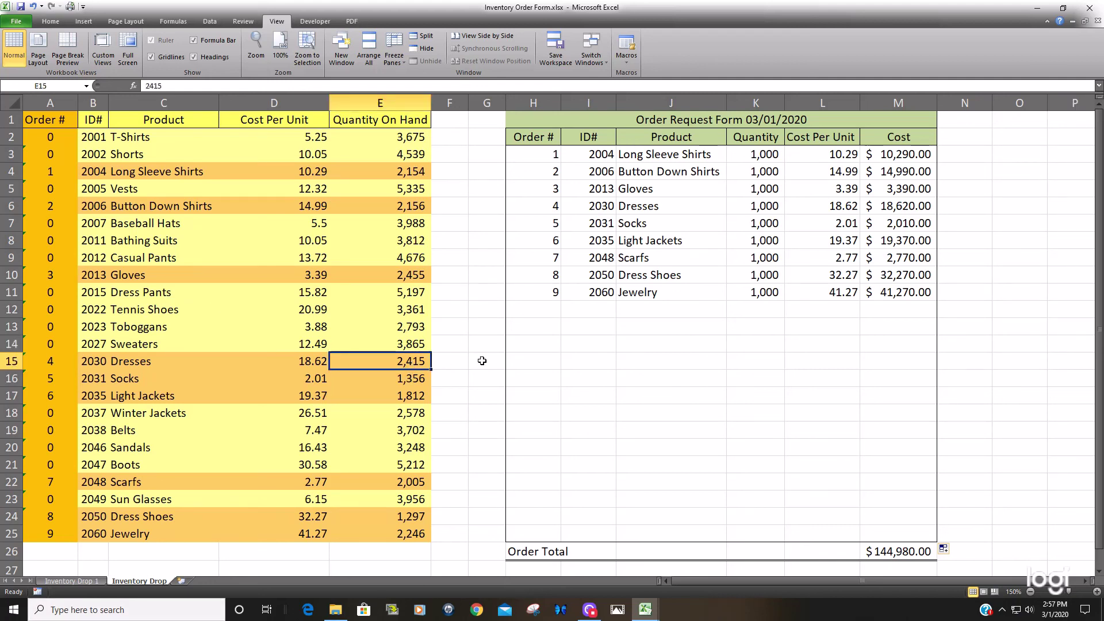
pyautogui.write('3000')
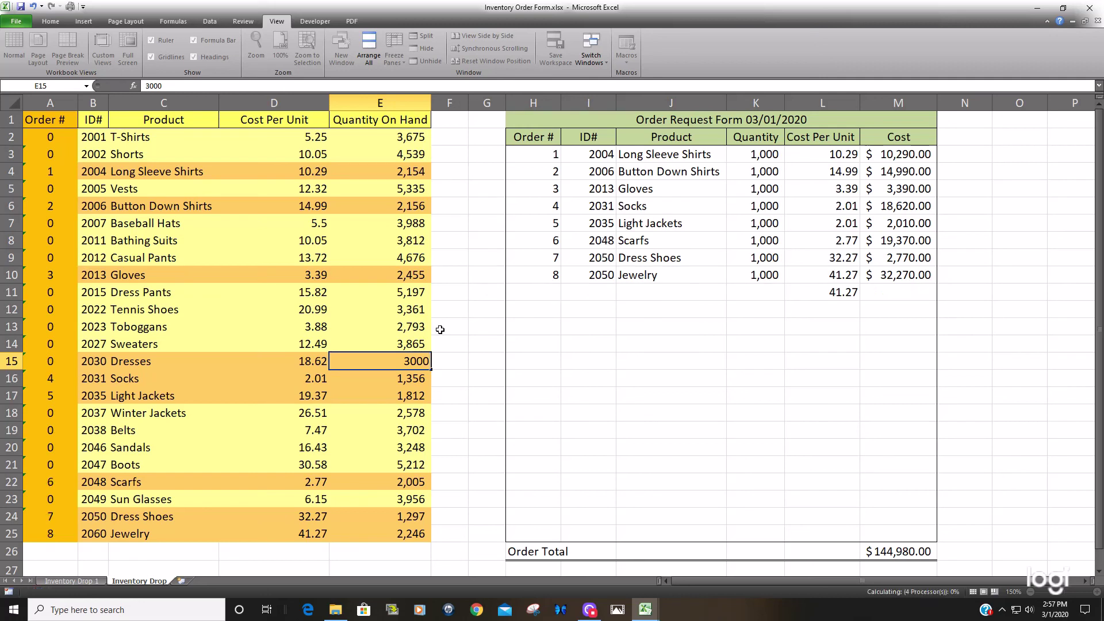
pyautogui.hotkey('ctrl', 'Return')
pyautogui.hotkey('shift', 'Down')
pyautogui.hotkey('shift', 'Down')
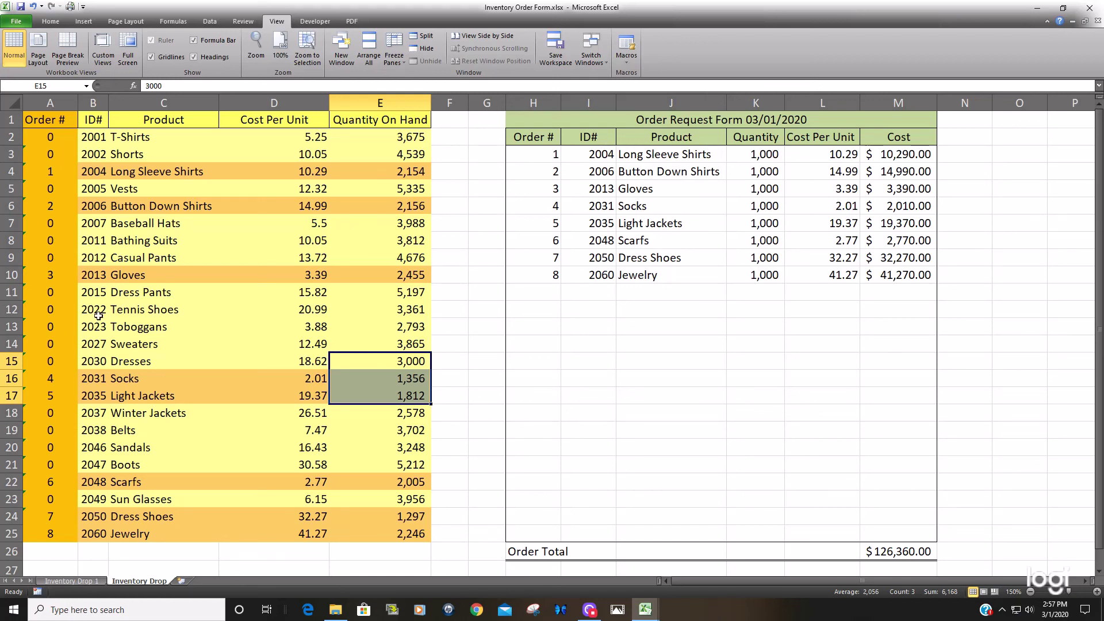
pyautogui.hotkey('ctrl', 'd')
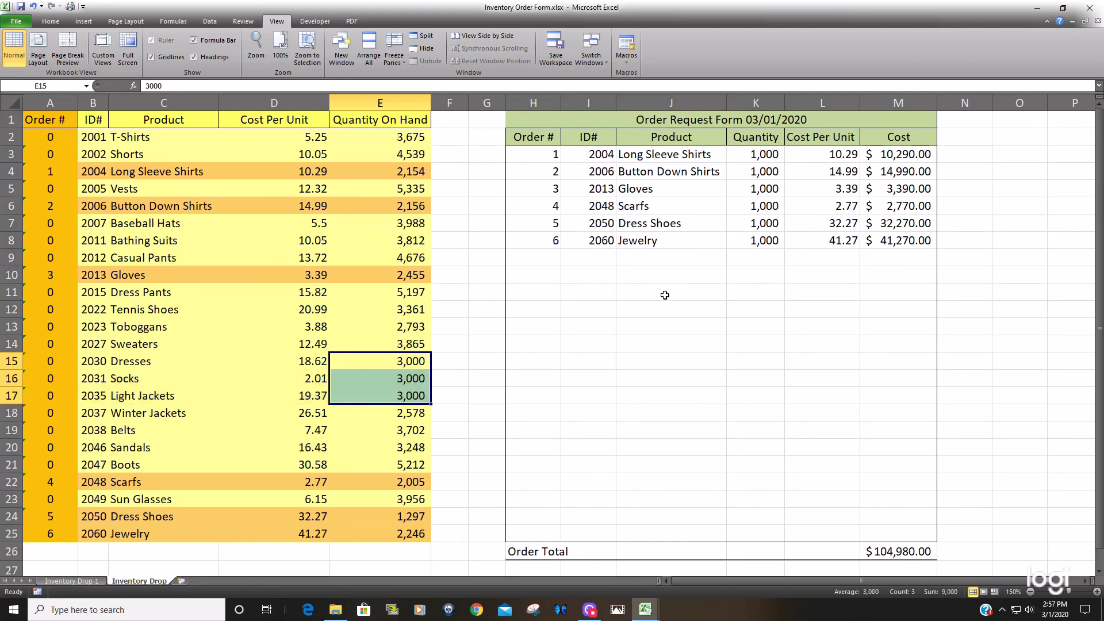
# Step: Set the Dresses quantity on hand in E15 to 200
pyautogui.click(387, 363)
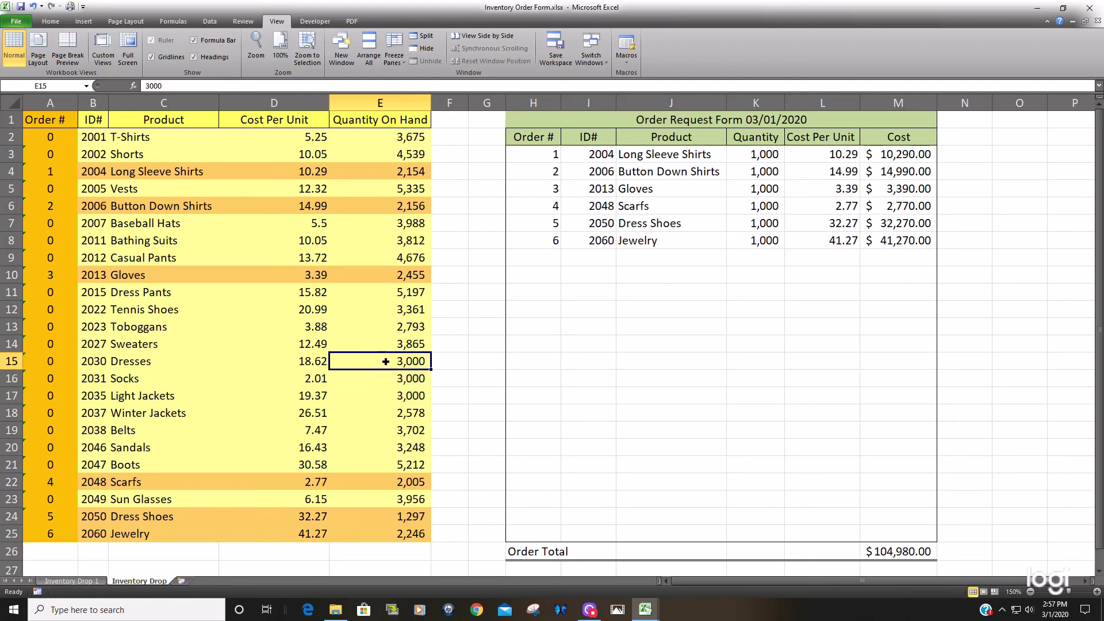
pyautogui.write('2')
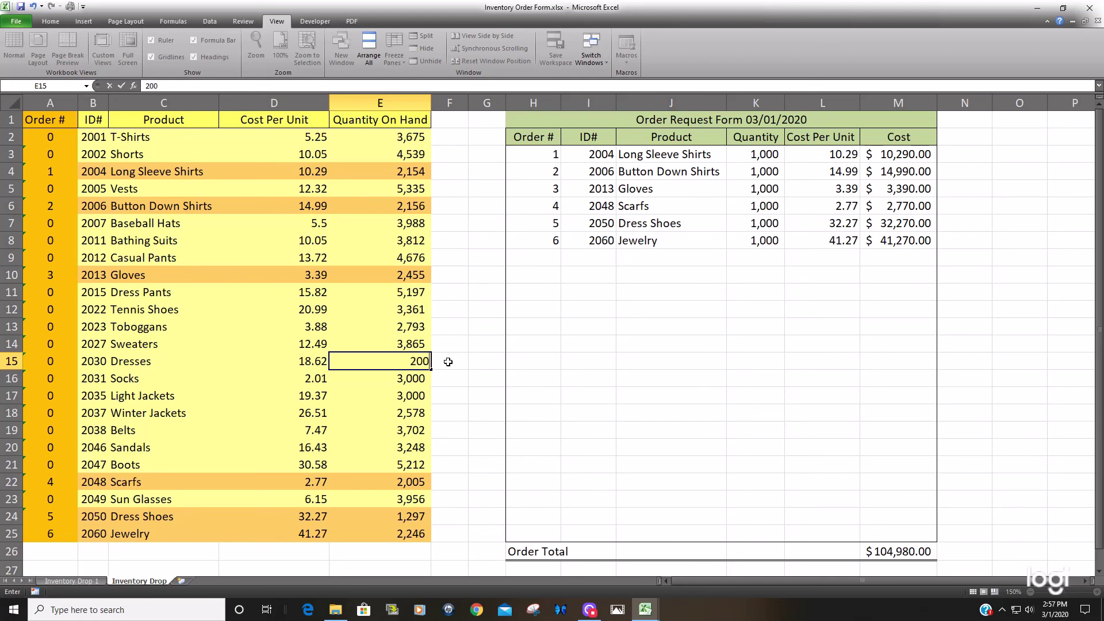
pyautogui.press('Return')
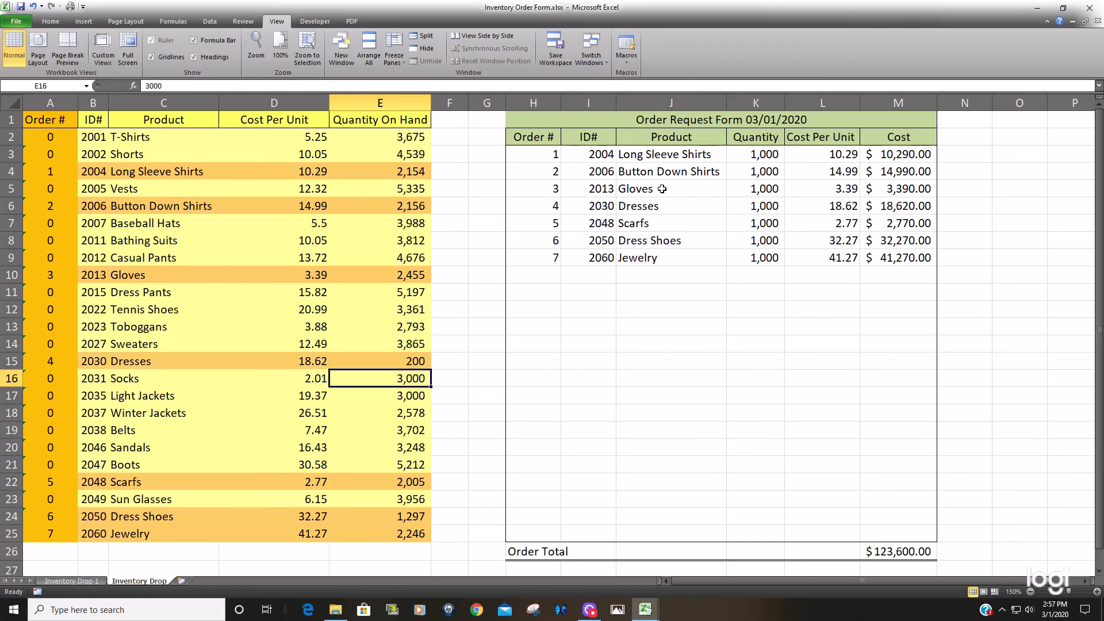